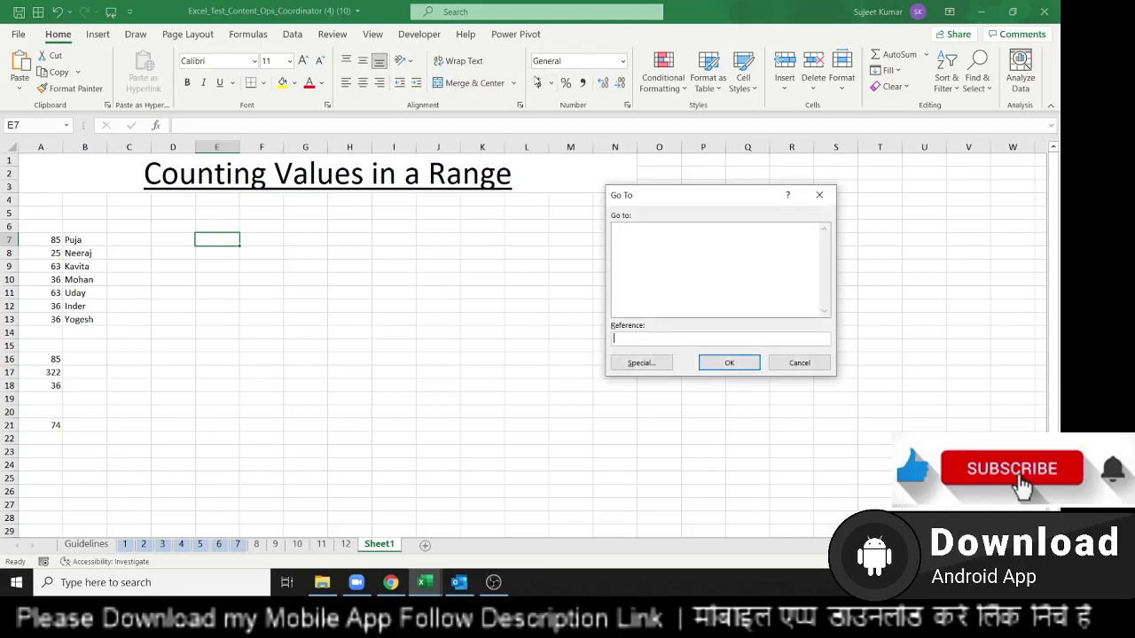
# Step: Dismiss the Go To dialog to get back to the counting worksheet
pyautogui.press('Escape')
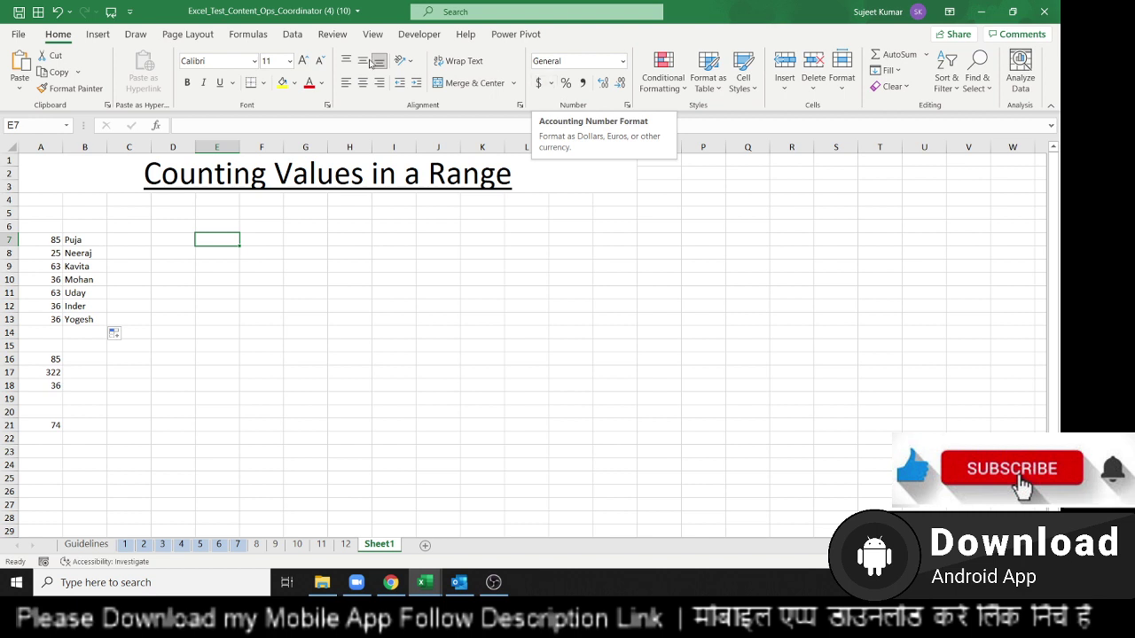
# Step: Rename the Sheet1 worksheet tab to 13
pyautogui.doubleClick(380, 545)
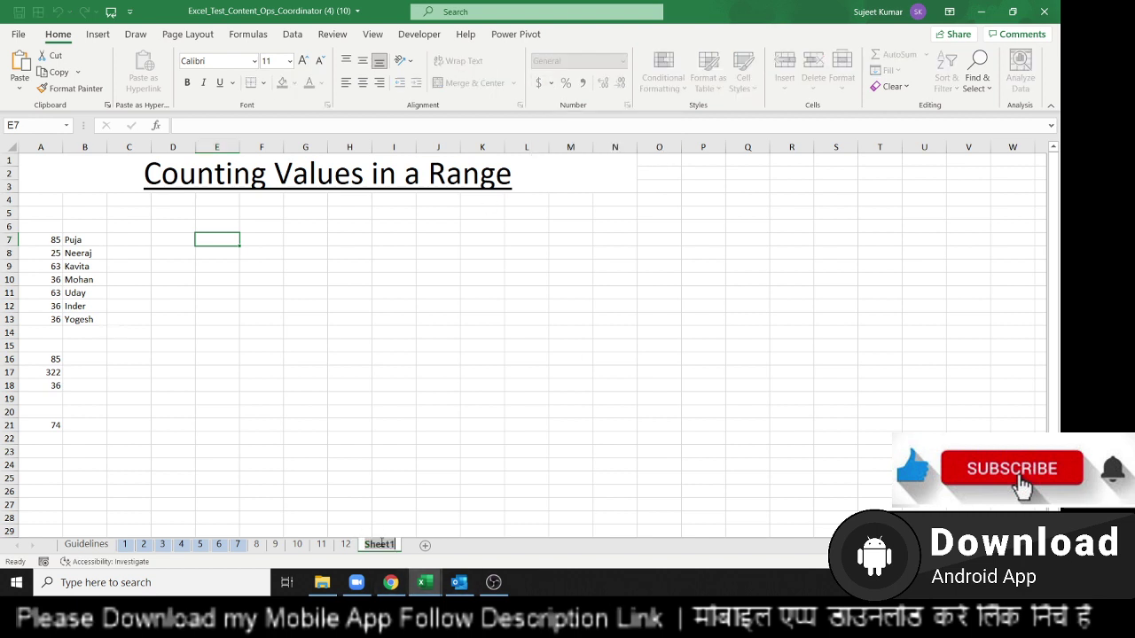
pyautogui.write('13')
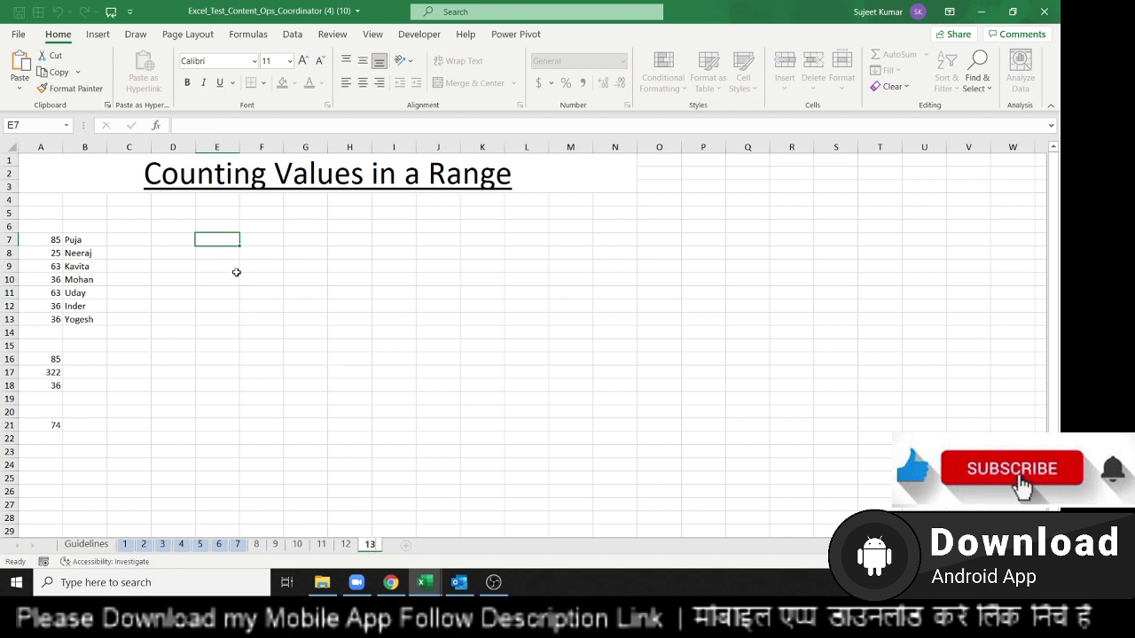
pyautogui.click(234, 271)
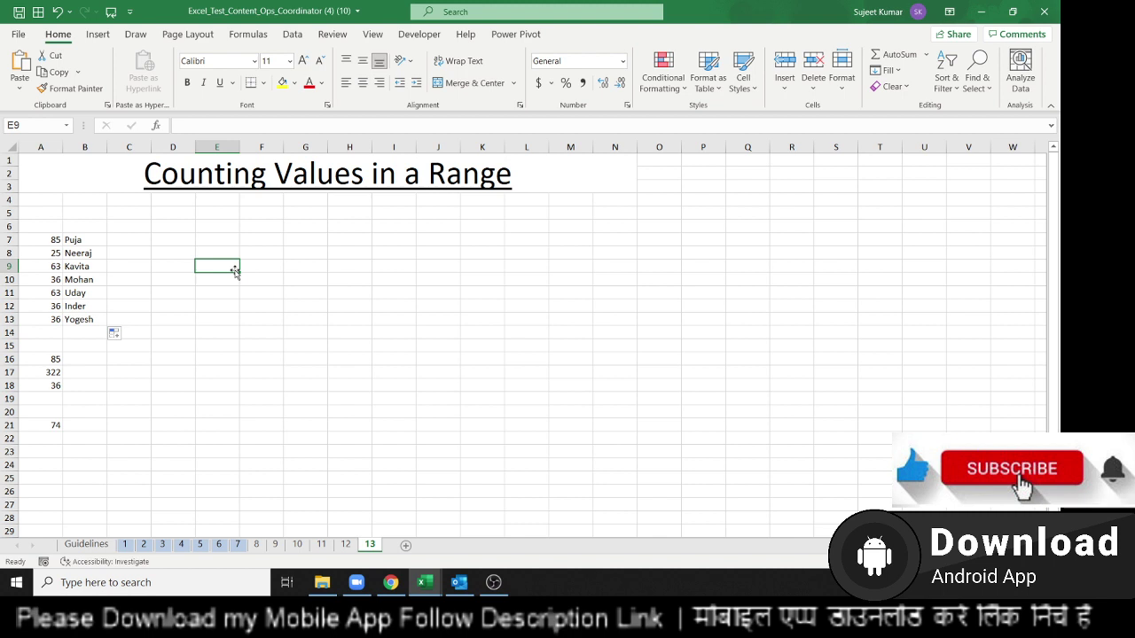
pyautogui.press('Up')
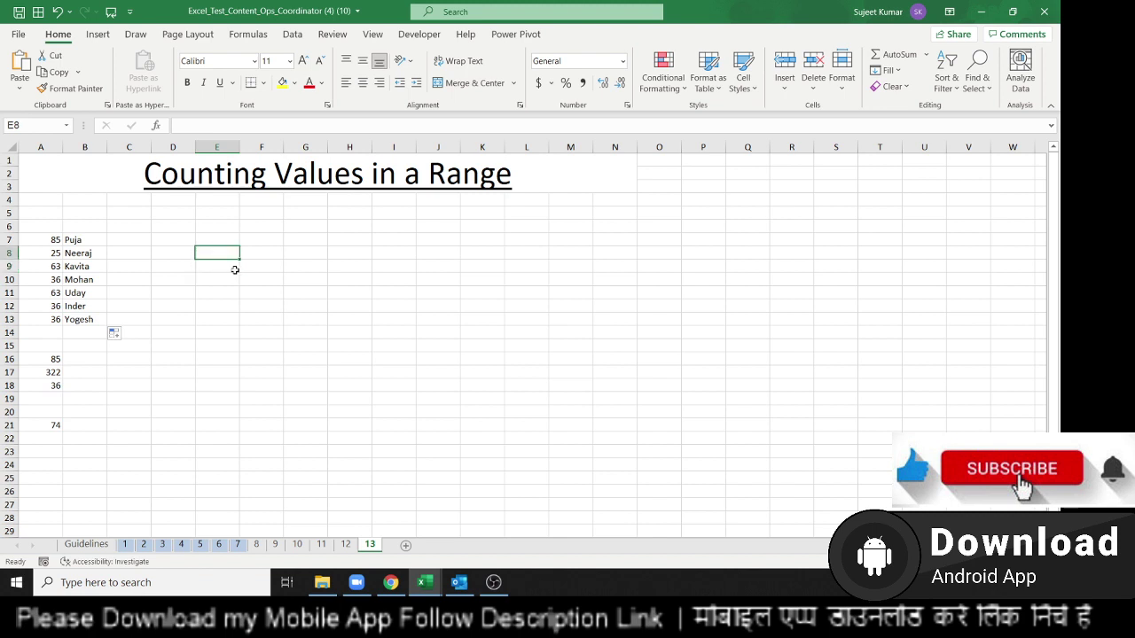
# Step: Enter =COUNT(A7:A21) in D7 to count the numeric scores
pyautogui.press('Up')
pyautogui.press('Left')
pyautogui.write('=')
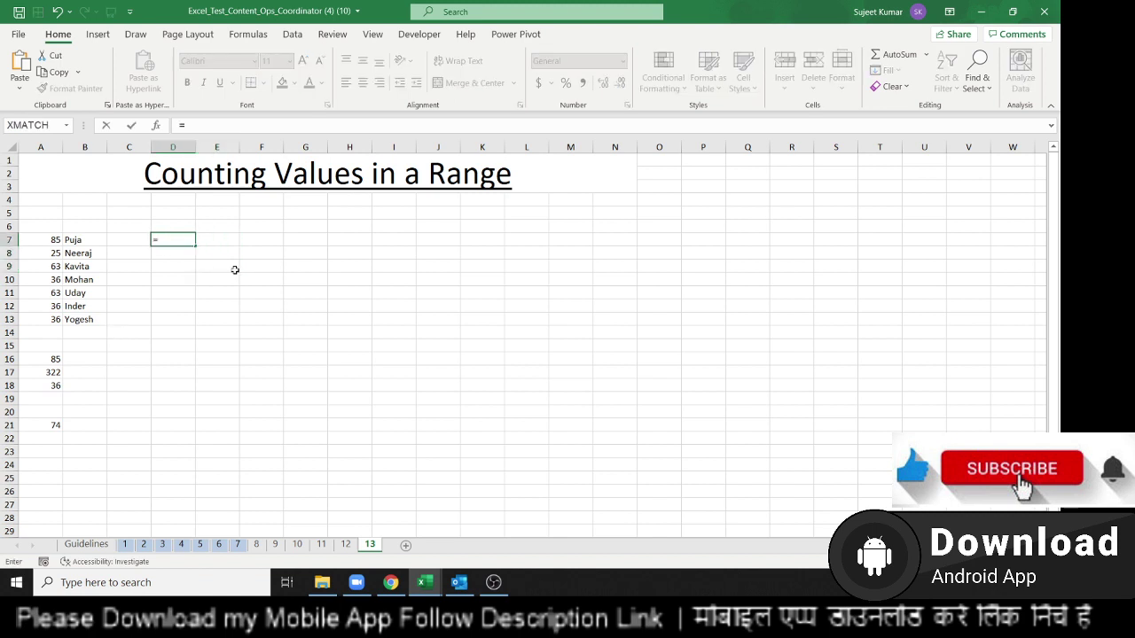
pyautogui.write('cou')
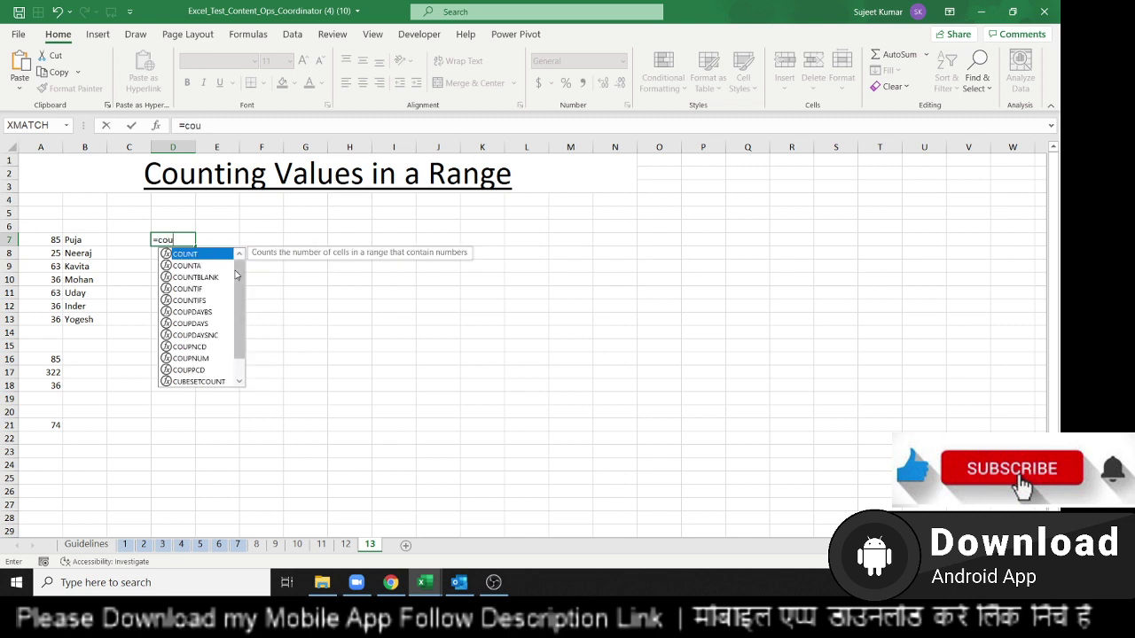
pyautogui.write('nt(')
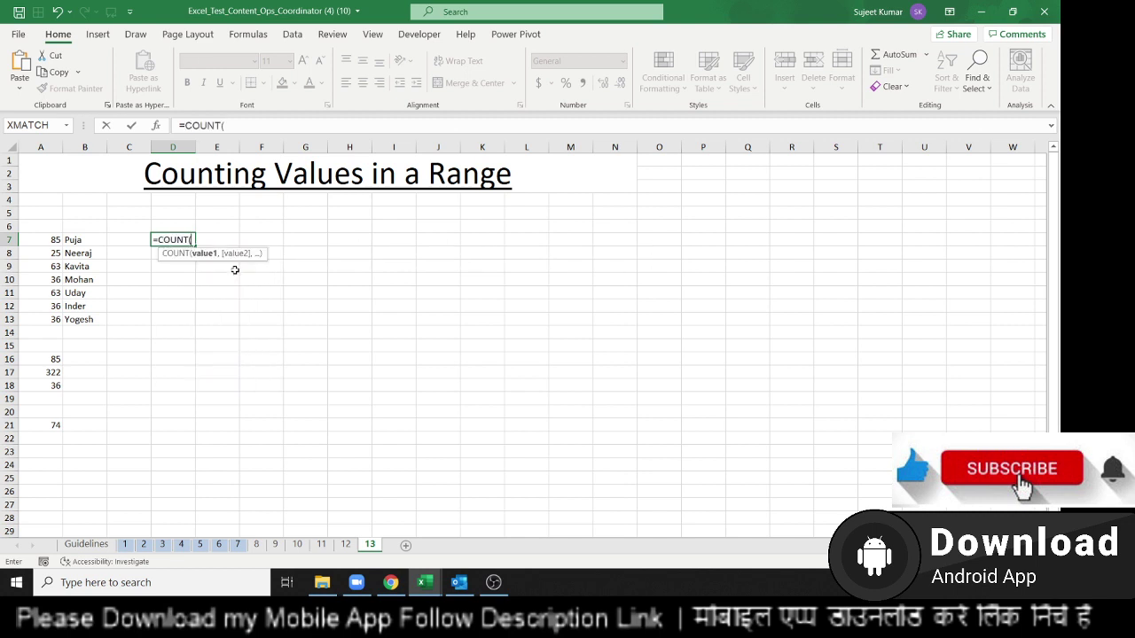
pyautogui.press('Left')
pyautogui.press('Left')
pyautogui.press('Left')
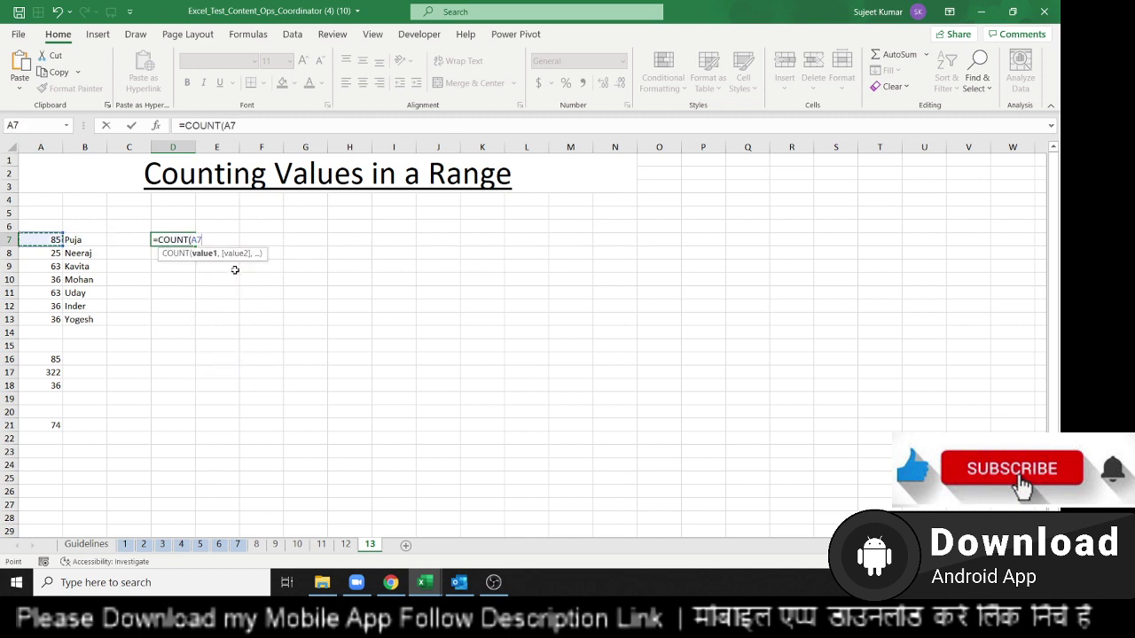
pyautogui.hotkey('shift', 'Down')
pyautogui.hotkey('shift', 'Down')
pyautogui.hotkey('shift', 'Down')
pyautogui.hotkey('shift', 'Down')
pyautogui.hotkey('shift', 'Down')
pyautogui.hotkey('shift', 'Down')
pyautogui.hotkey('shift', 'Down')
pyautogui.hotkey('shift', 'Down')
pyautogui.hotkey('shift', 'Down')
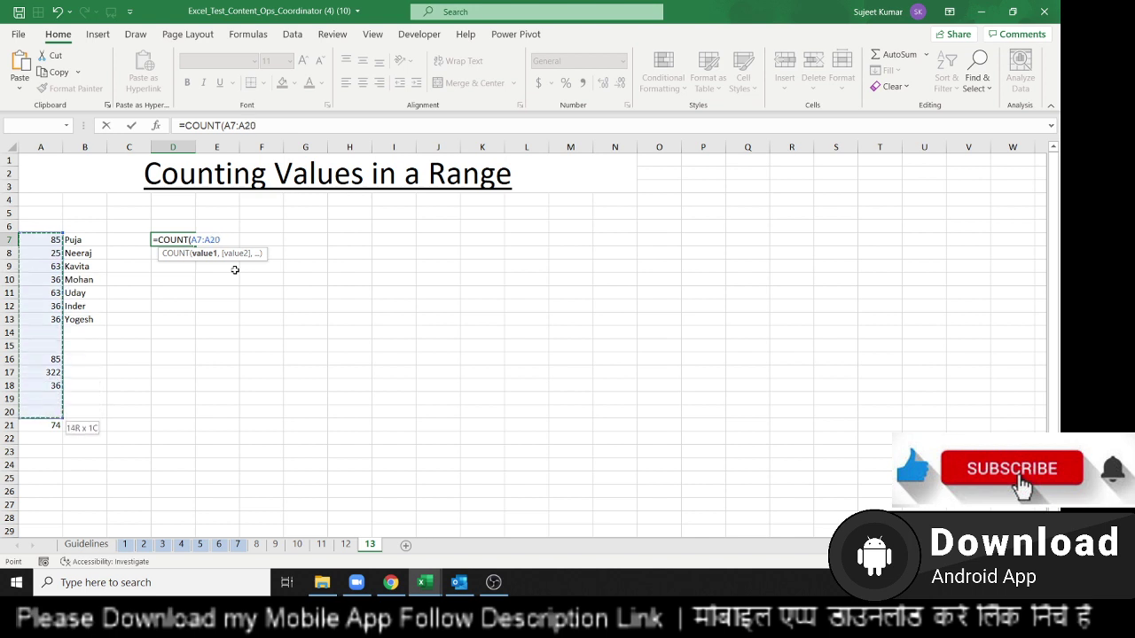
pyautogui.hotkey('shift', 'Down')
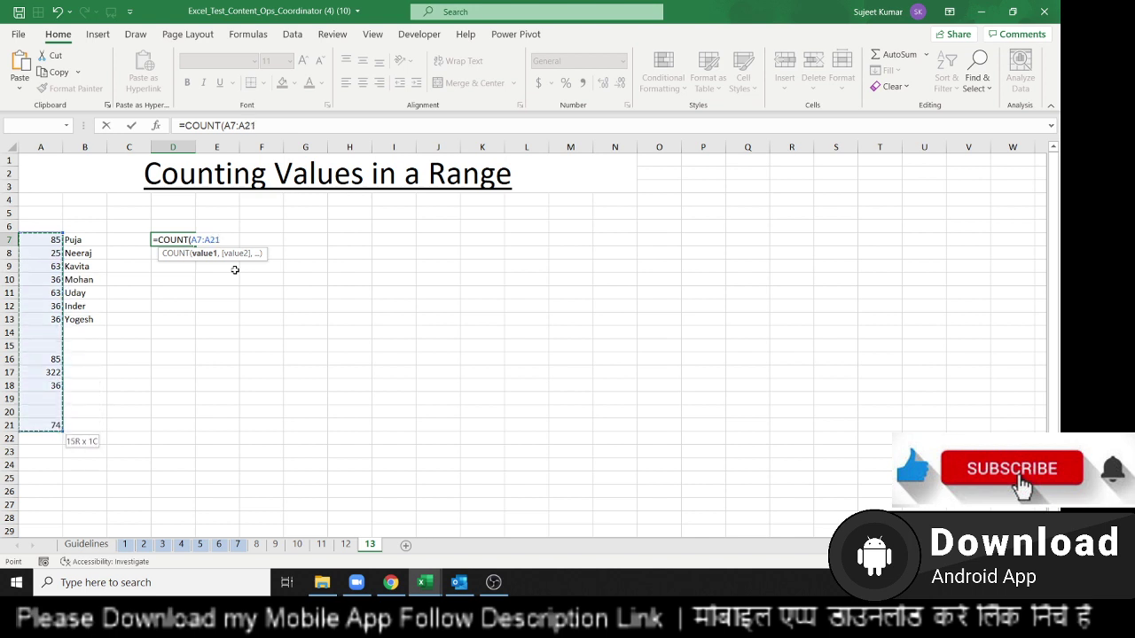
pyautogui.press('Return')
# Step: Replace a trial 'puja' in A15 with 85 so D7 counts 12, then review the formula
pyautogui.press('Up')
pyautogui.press('Down')
pyautogui.press('Down')
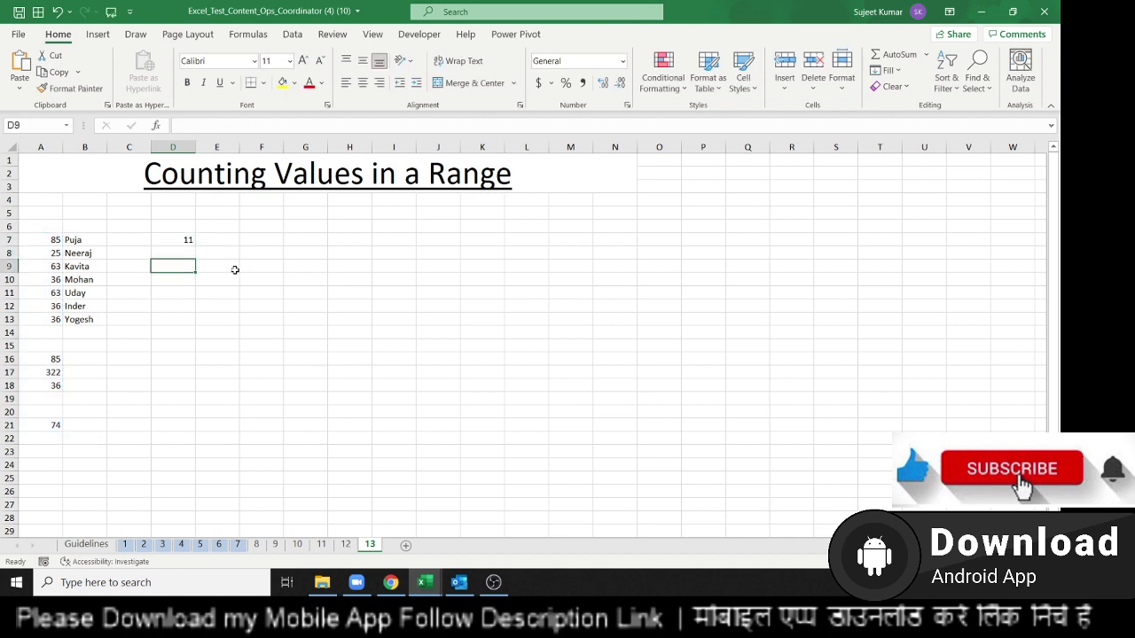
pyautogui.press('Down')
pyautogui.press('Down')
pyautogui.press('Down')
pyautogui.press('Left')
pyautogui.press('Left')
pyautogui.press('Left')
pyautogui.write('puja')
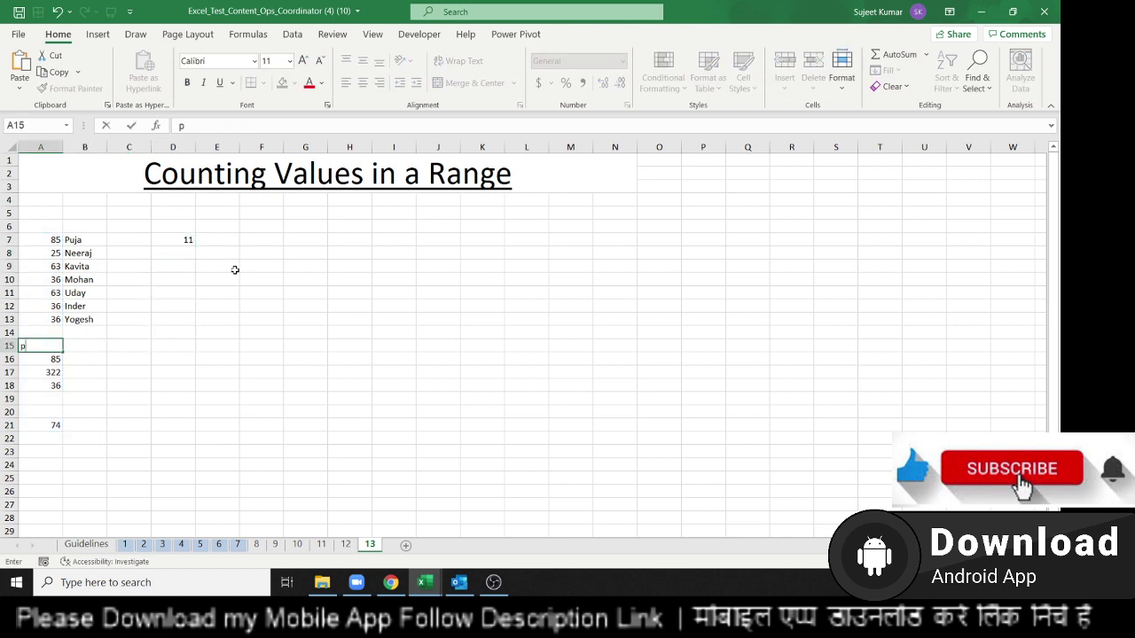
pyautogui.press('Return')
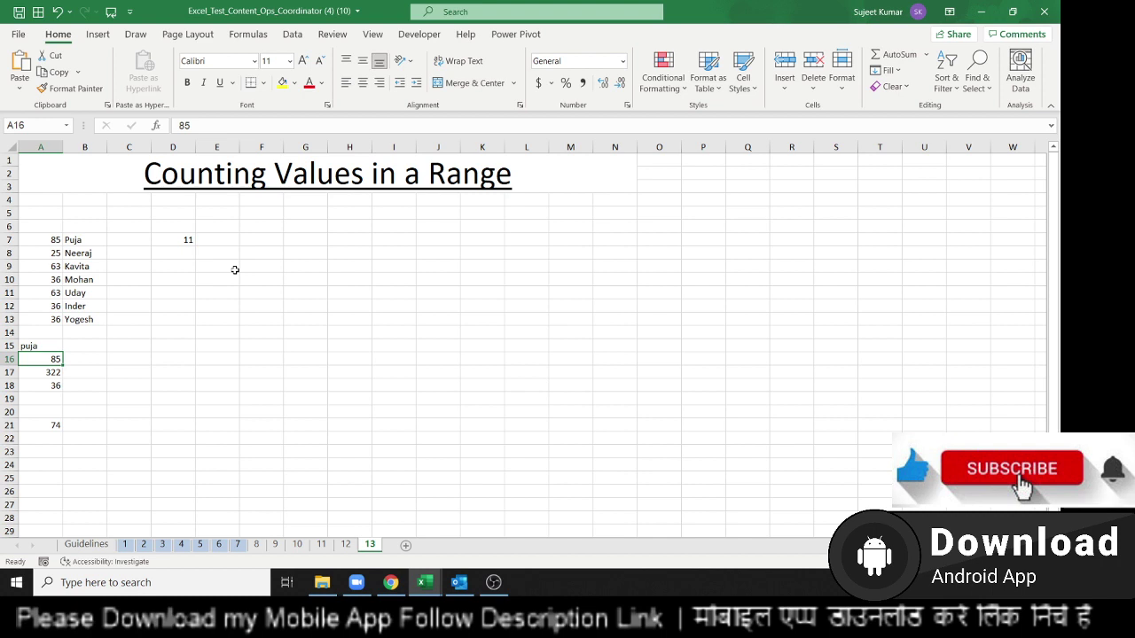
pyautogui.press('Up')
pyautogui.press('Delete')
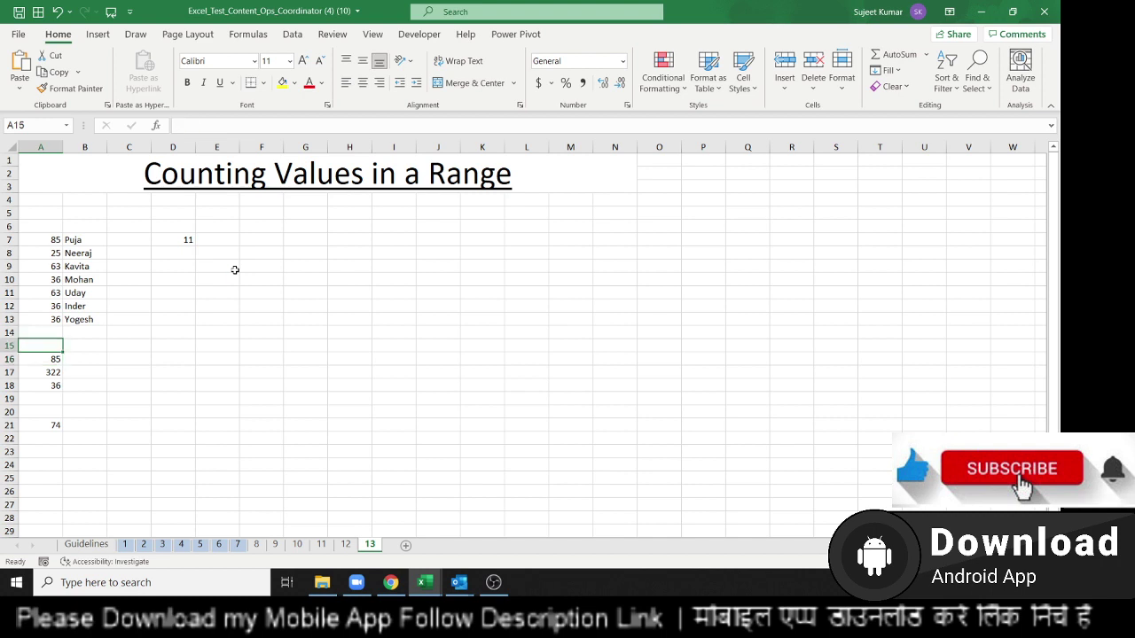
pyautogui.write('85')
pyautogui.press('Return')
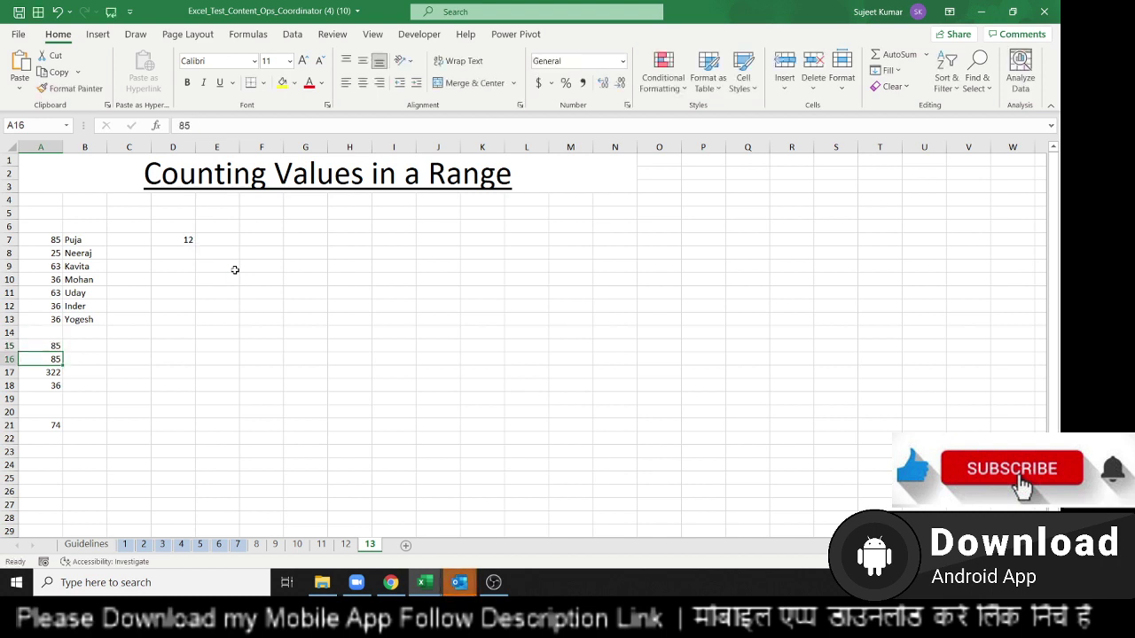
pyautogui.keyDown('ctrl'); pyautogui.scroll(3, 240, 271); pyautogui.keyUp('ctrl')
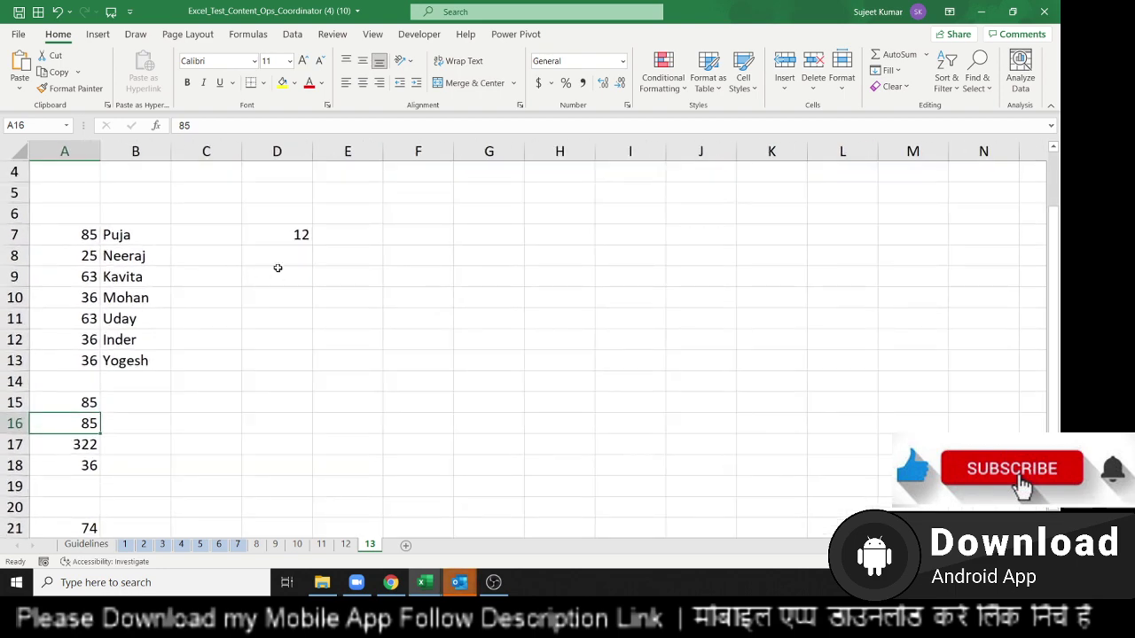
pyautogui.doubleClick(293, 236)
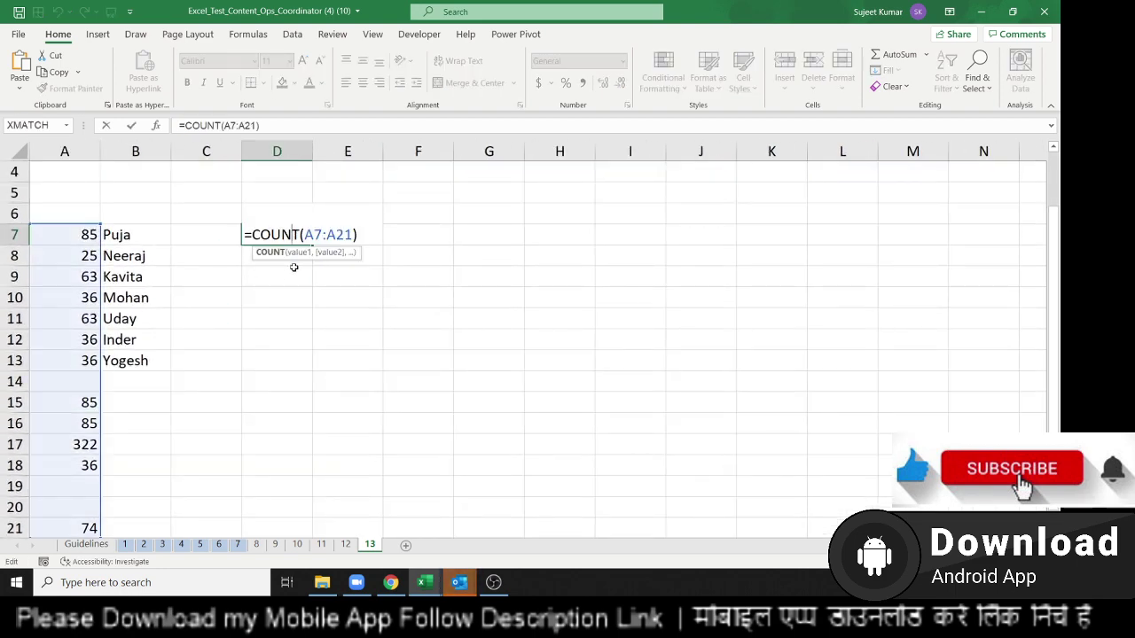
# Step: Enter =COUNTA(B7:B21) in D8 to count non-empty name cells
pyautogui.press('Escape')
pyautogui.click(294, 261)
pyautogui.write('=c')
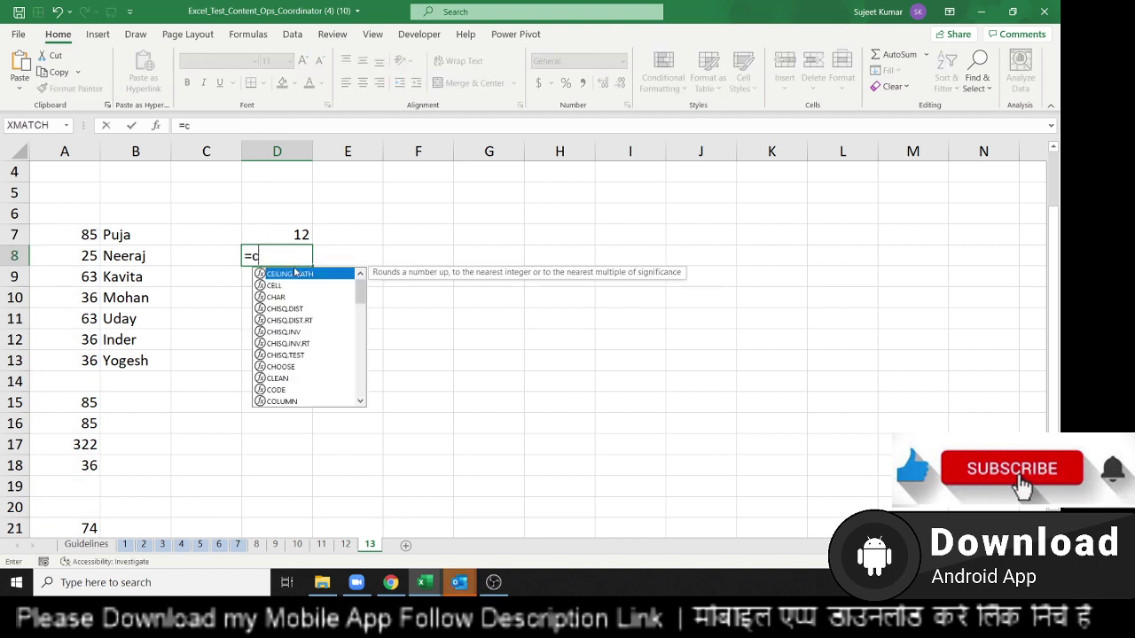
pyautogui.write('ounta')
pyautogui.press('Tab')
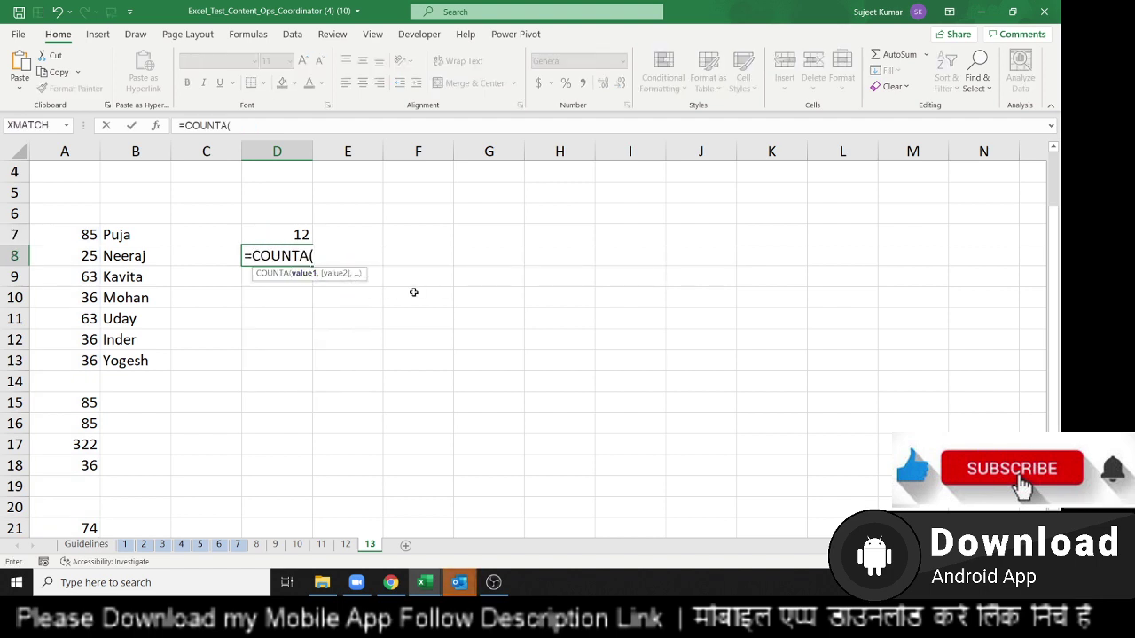
pyautogui.moveTo(130, 232); pyautogui.dragTo(130, 519)
pyautogui.press('Return')
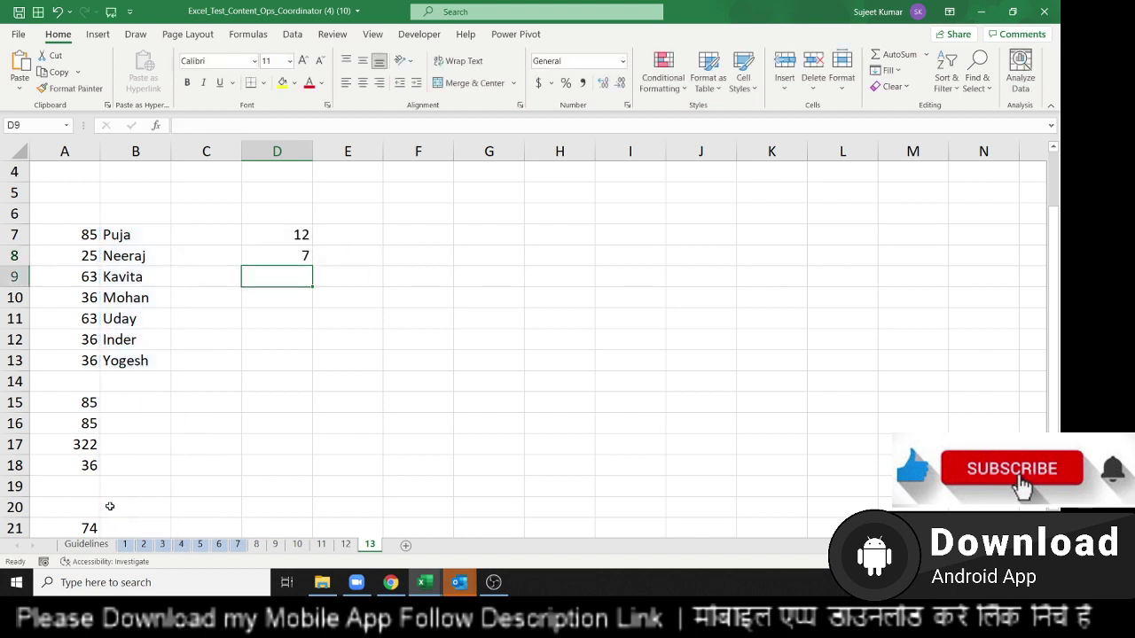
# Step: Add 85 in B15 and puja in B16, confirm D8 shows 9, and begin a formula in D9
pyautogui.click(136, 402)
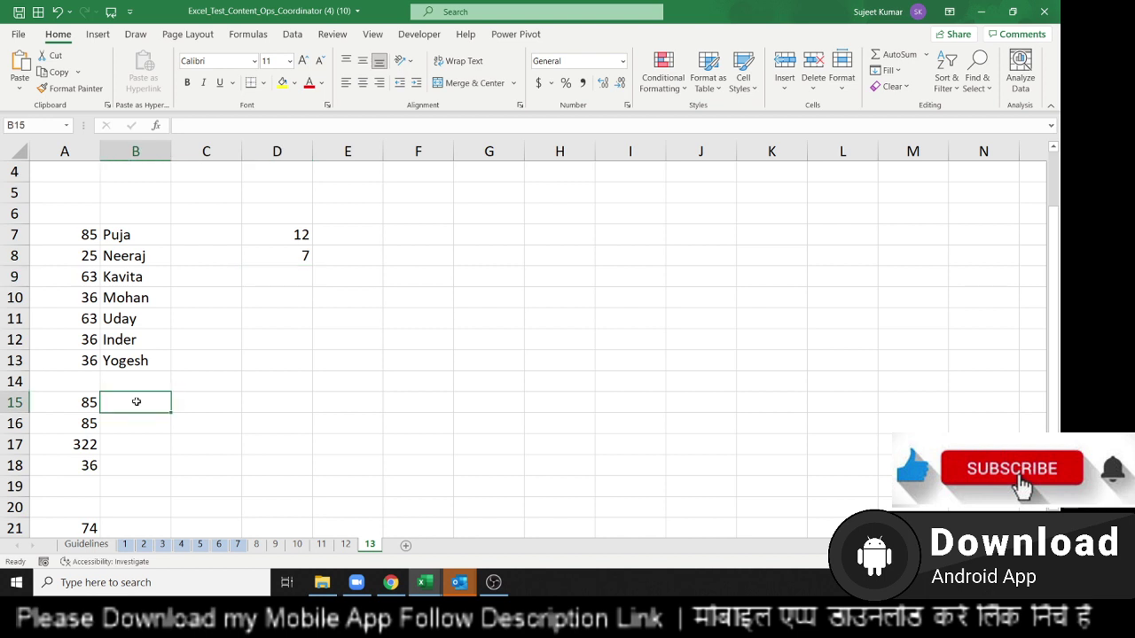
pyautogui.write('85')
pyautogui.press('Return')
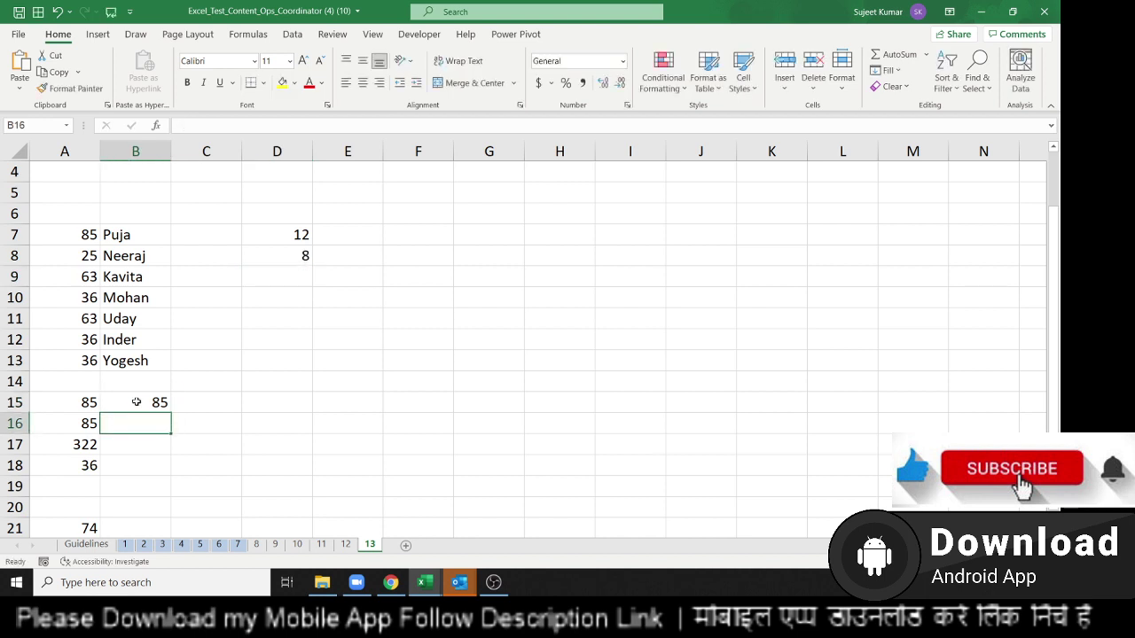
pyautogui.write('puja')
pyautogui.press('Return')
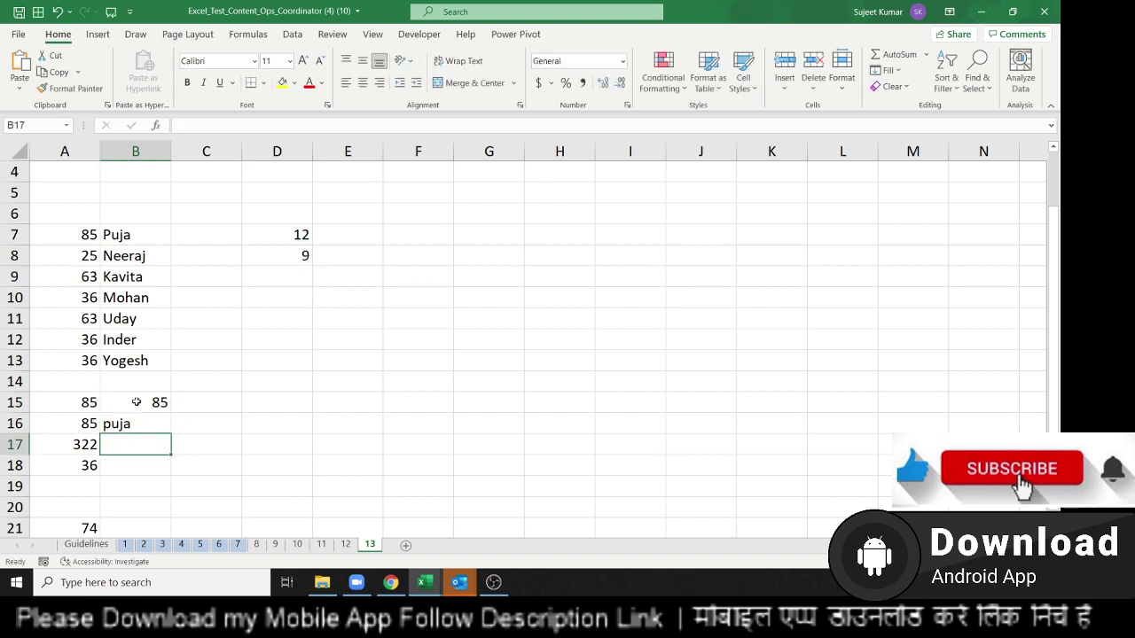
pyautogui.doubleClick(299, 256)
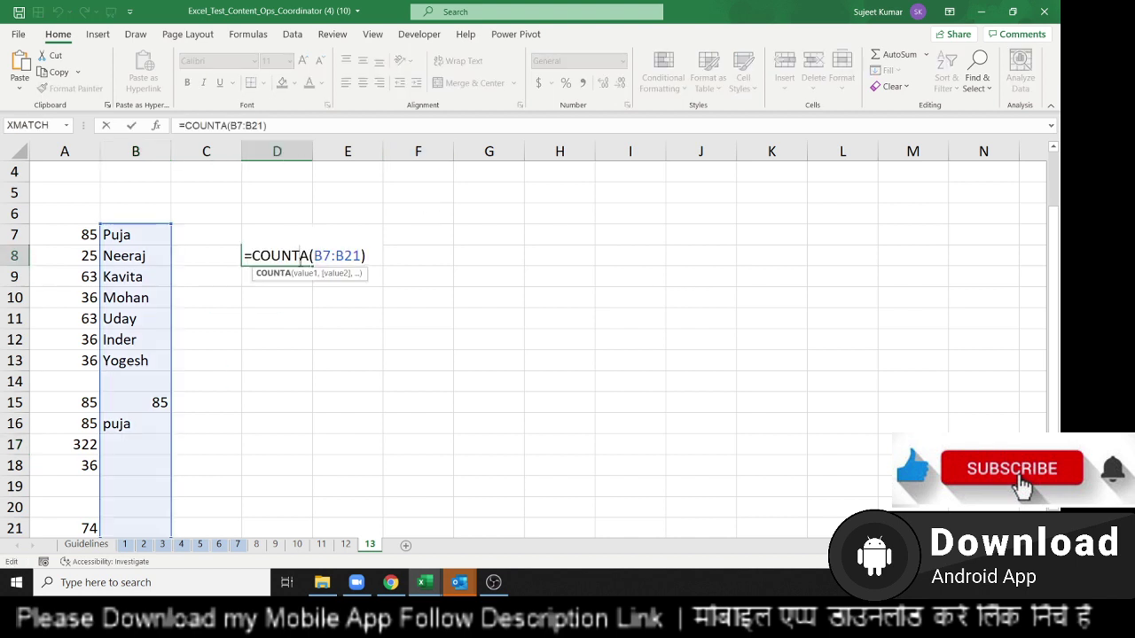
pyautogui.click(295, 281)
pyautogui.write('=')
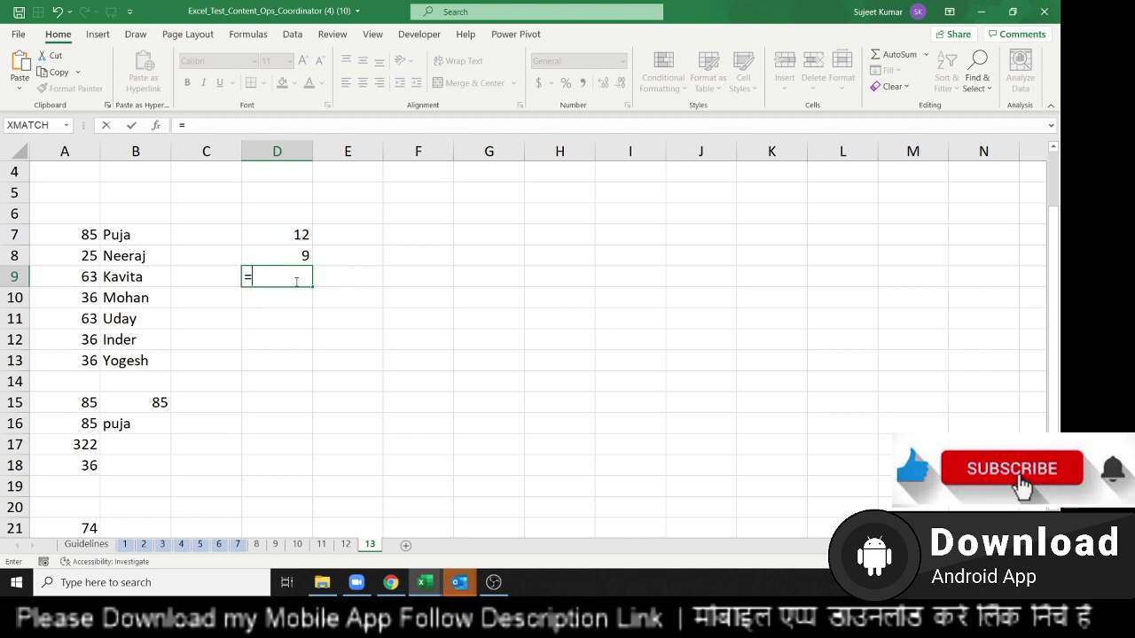
# Step: Enter =COUNTBLANK(B7:B21) in D9 and review the formula
pyautogui.write('Co')
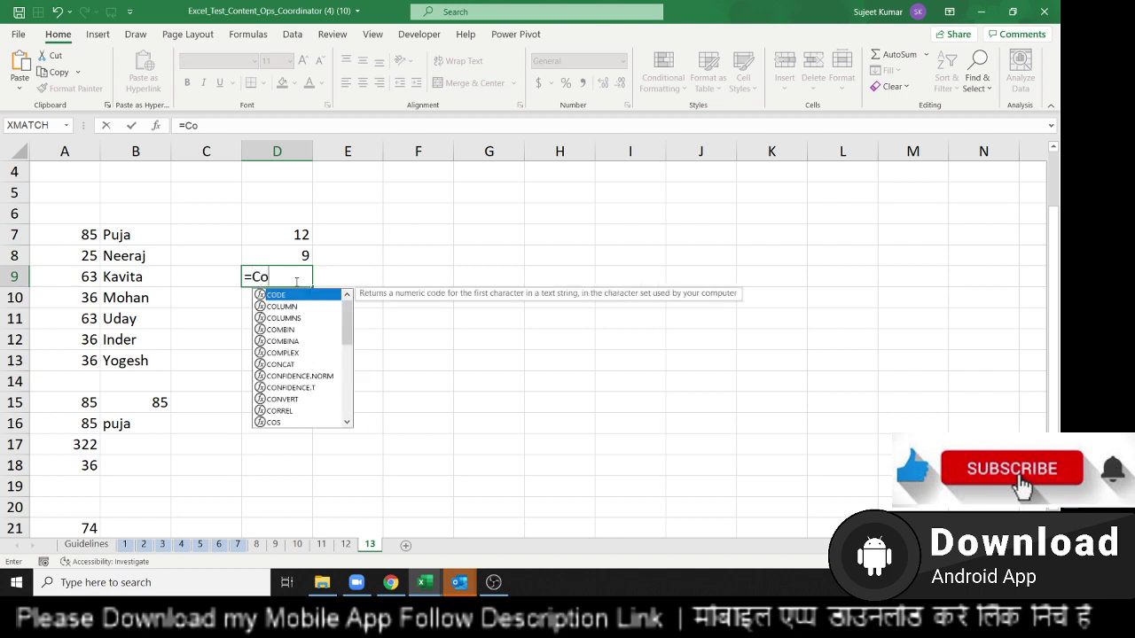
pyautogui.write('u')
pyautogui.press('Down')
pyautogui.press('Down')
pyautogui.press('Tab')
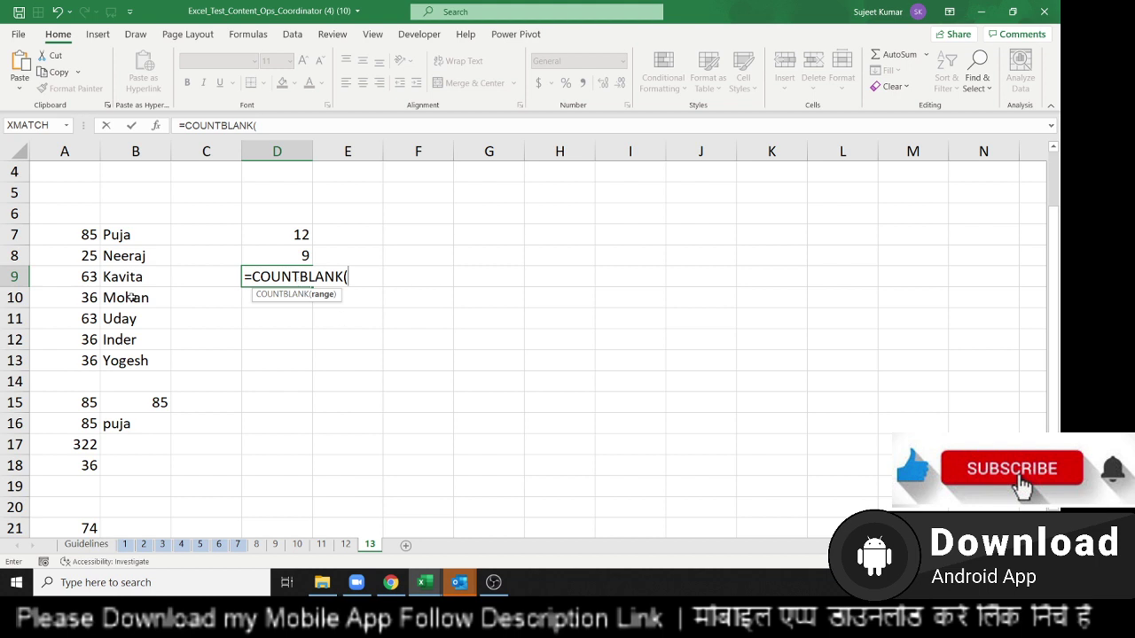
pyautogui.moveTo(146, 238)
pyautogui.mouseDown()
pyautogui.moveTo(139, 514)
pyautogui.moveTo(139, 495)
pyautogui.mouseUp()
pyautogui.scroll(2, 165, 436)
pyautogui.scroll(-2, 244, 443)
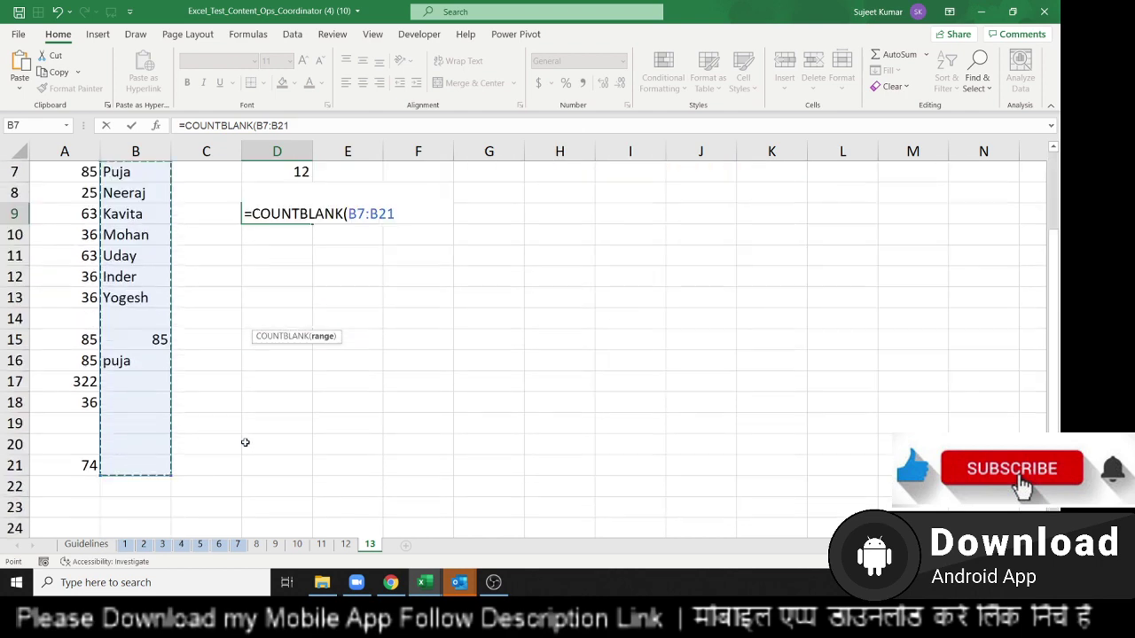
pyautogui.press('Return')
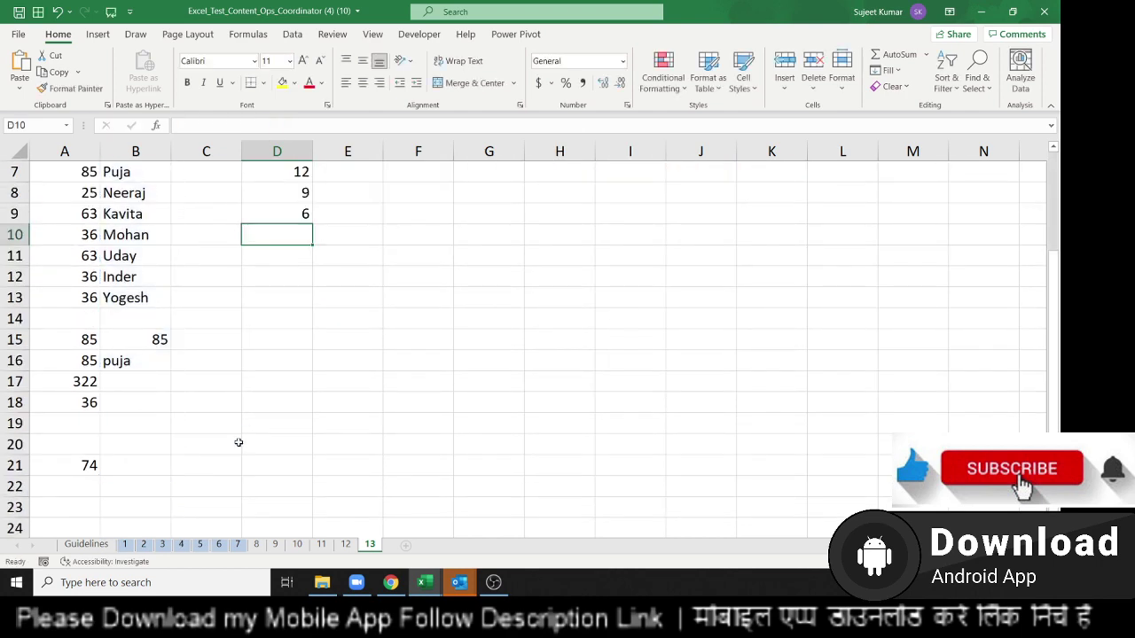
pyautogui.scroll(2, 216, 441)
pyautogui.doubleClick(267, 338)
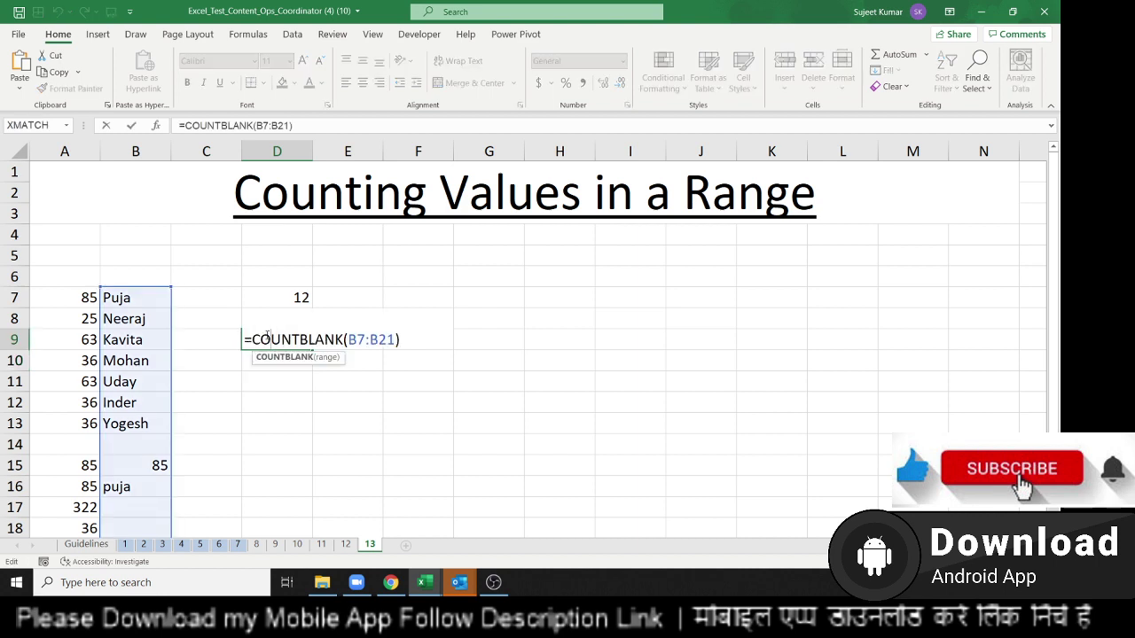
pyautogui.press('Escape')
# Step: Test with 78 in B14, remove it, and delete Uday from B11
pyautogui.click(136, 445)
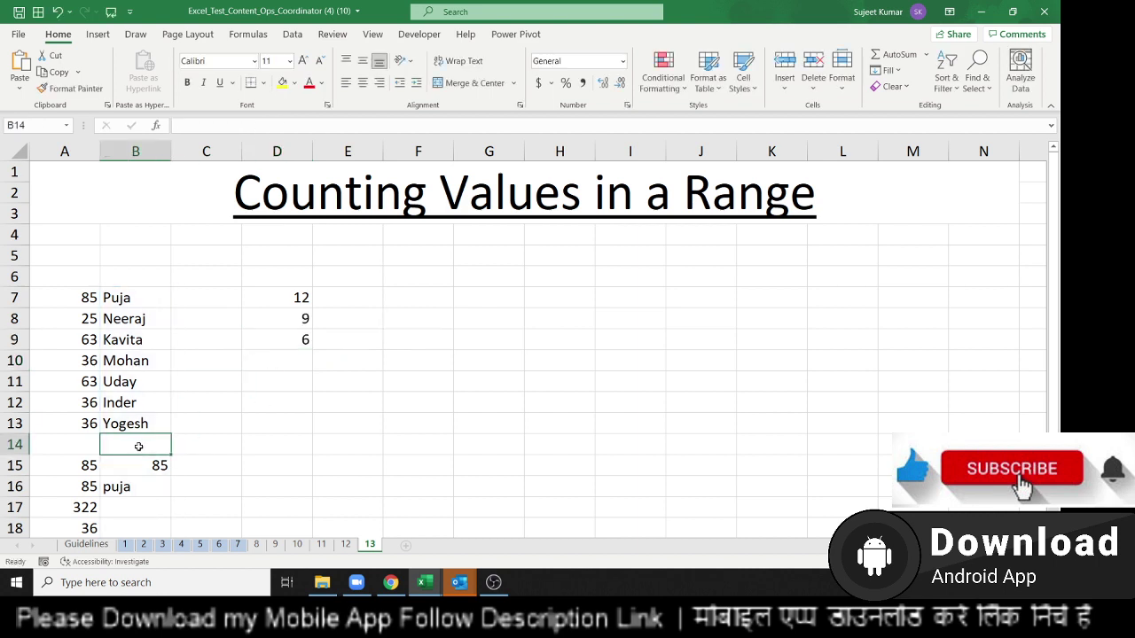
pyautogui.write('78')
pyautogui.press('Return')
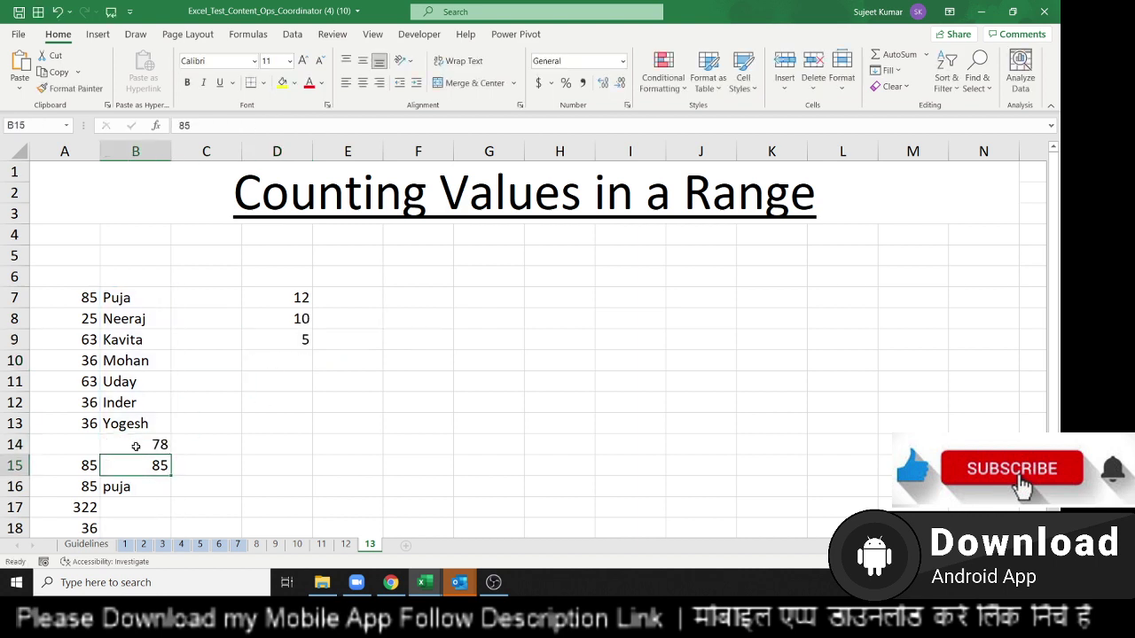
pyautogui.click(136, 445)
pyautogui.press('Delete')
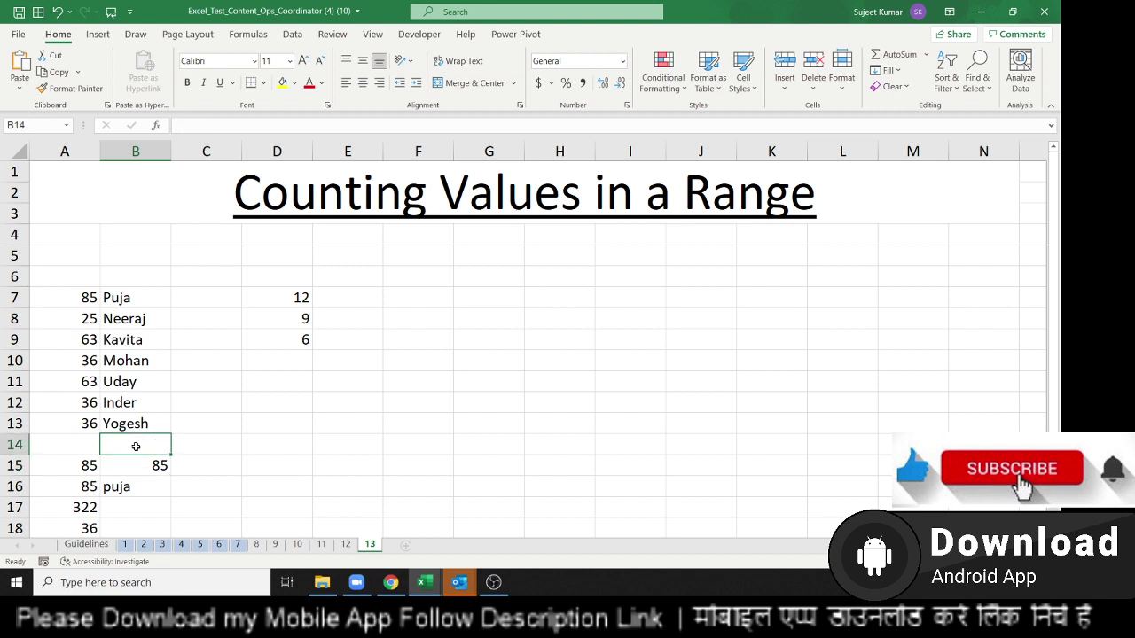
pyautogui.press('Up')
pyautogui.press('Up')
pyautogui.press('Up')
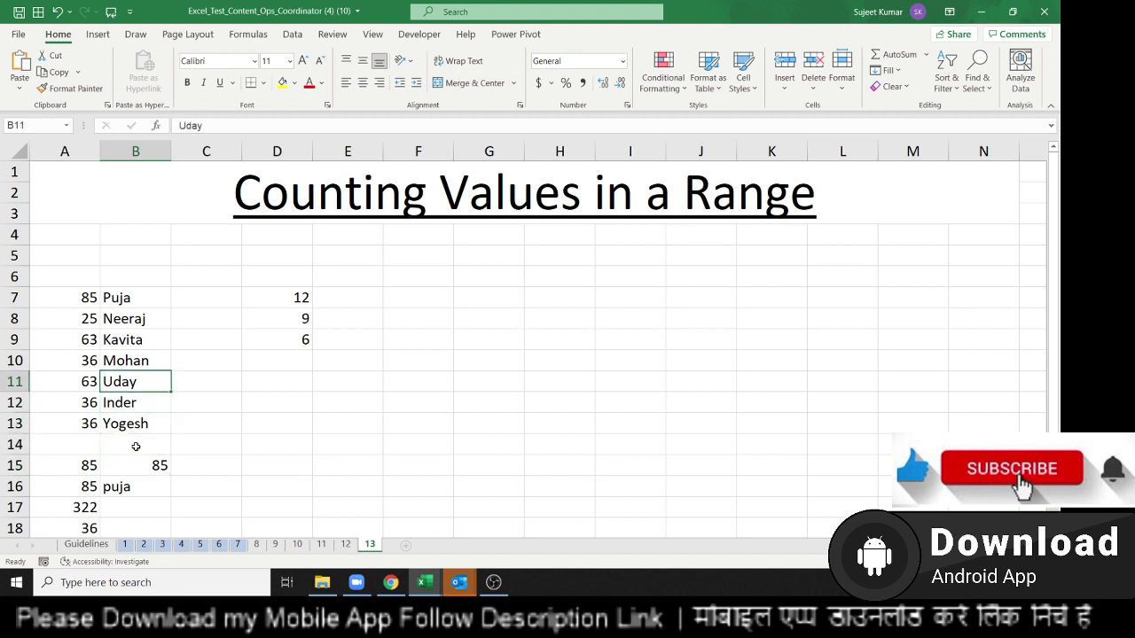
pyautogui.press('Delete')
pyautogui.press('Right')
pyautogui.press('Right')
pyautogui.press('Up')
pyautogui.press('Up')
pyautogui.press('Up')
pyautogui.press('Up')
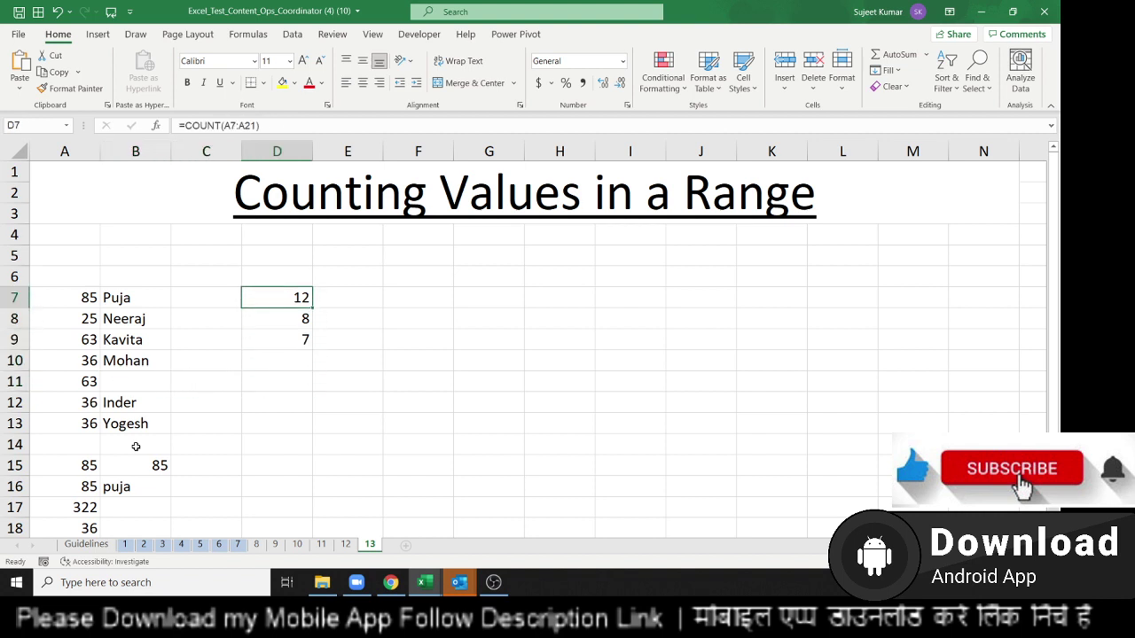
# Step: Check the D7:D9 formulas now returning 12, 8 and 7, and select the three results
pyautogui.press('F2')
pyautogui.press('Return')
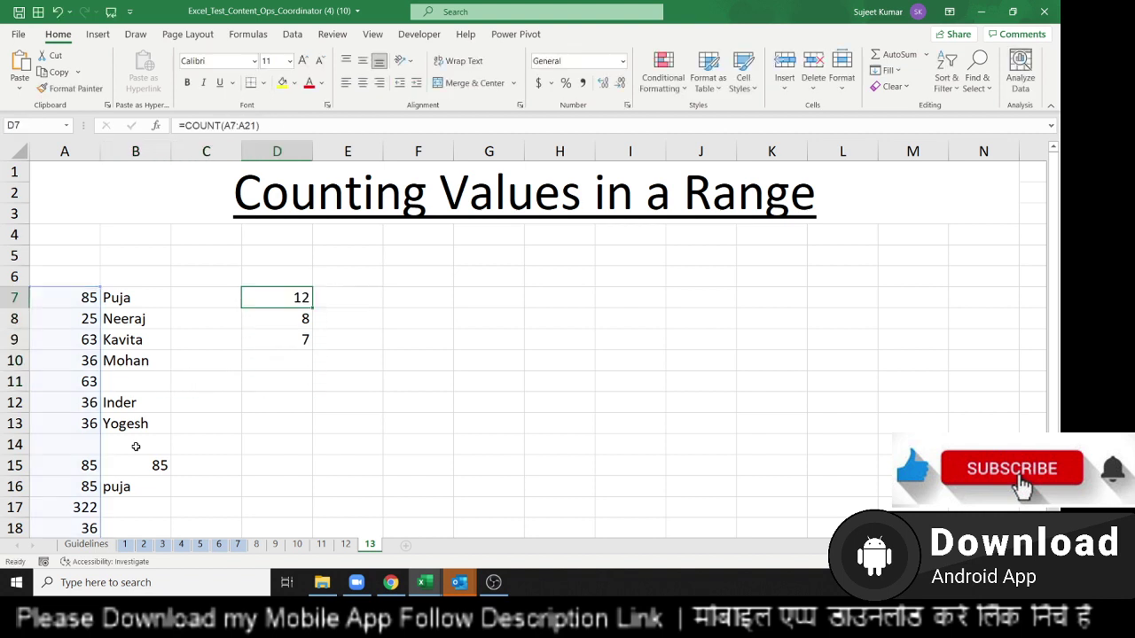
pyautogui.press('F2')
pyautogui.press('Escape')
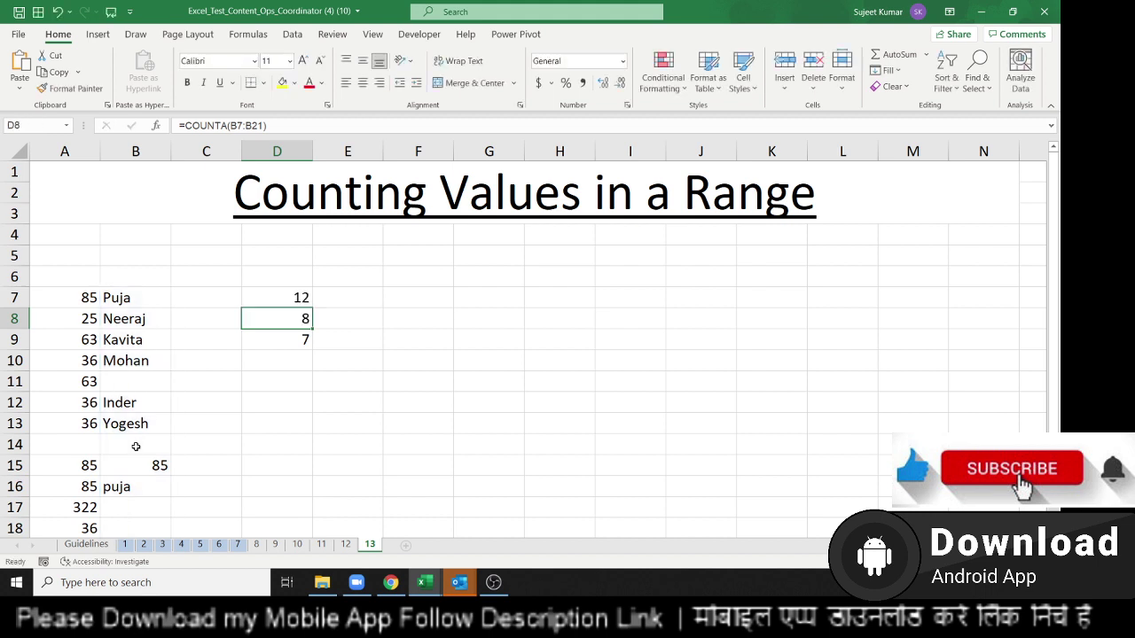
pyautogui.press('Down')
pyautogui.press('F2')
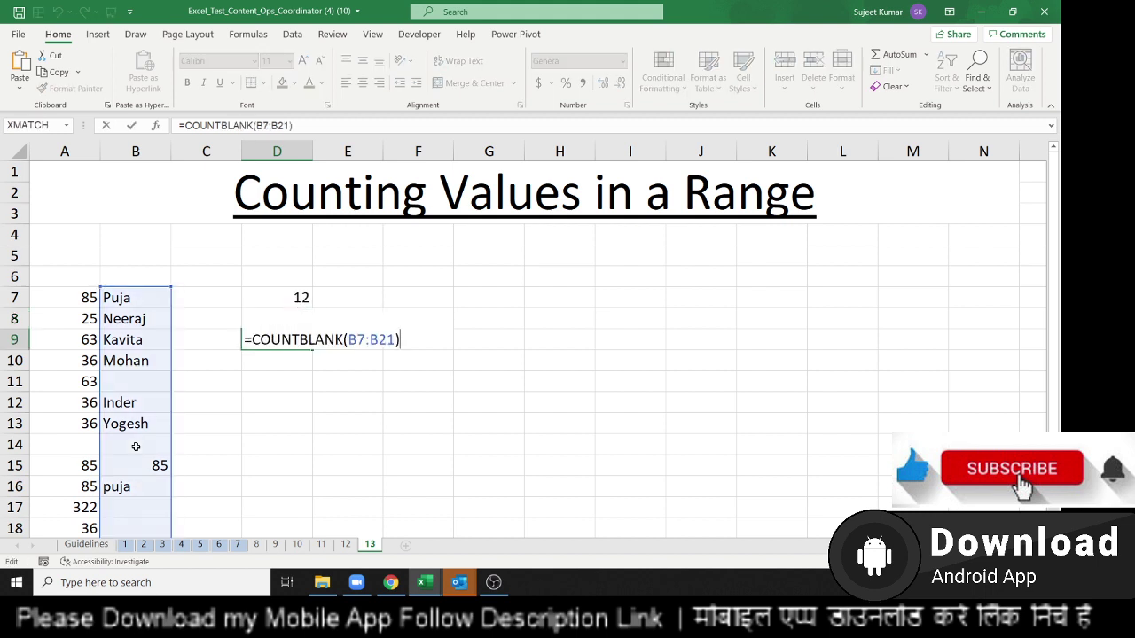
pyautogui.press('Escape')
pyautogui.hotkey('shift', 'Up')
pyautogui.hotkey('shift', 'Up')
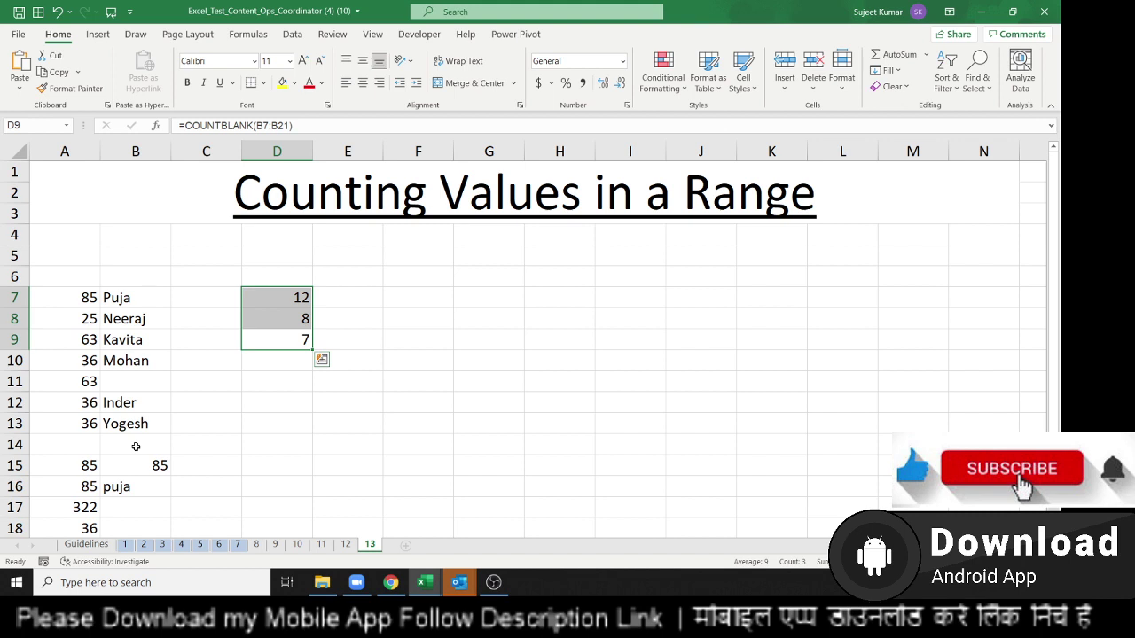
# Step: Type the criterion Puja in F7
pyautogui.press('Right')
pyautogui.press('Right')
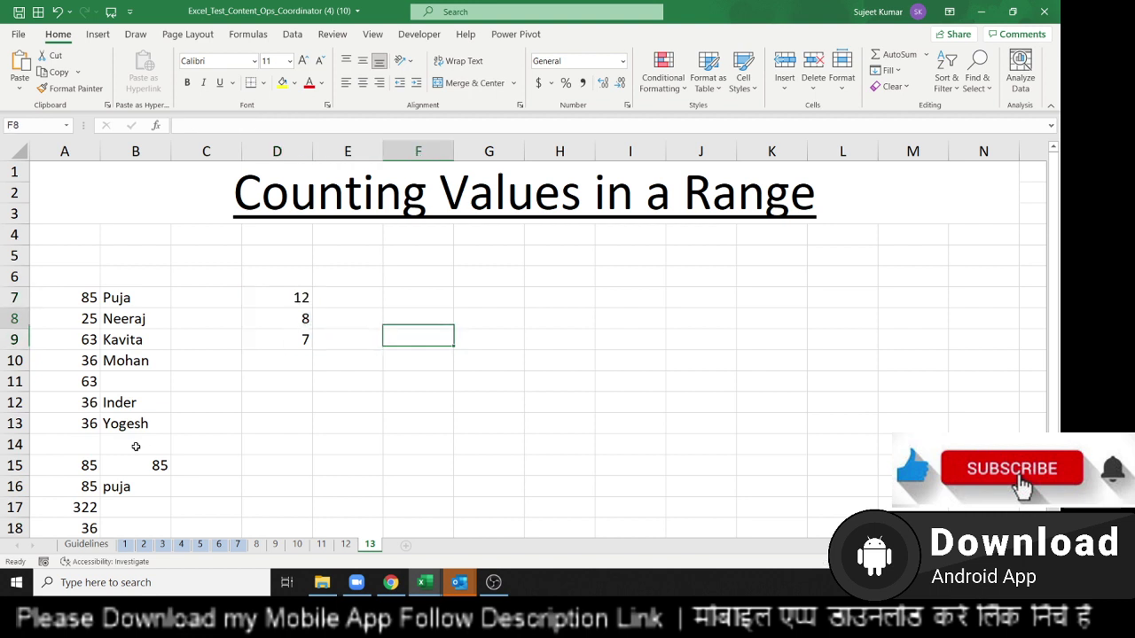
pyautogui.press('Up')
pyautogui.press('Up')
pyautogui.write('Puja')
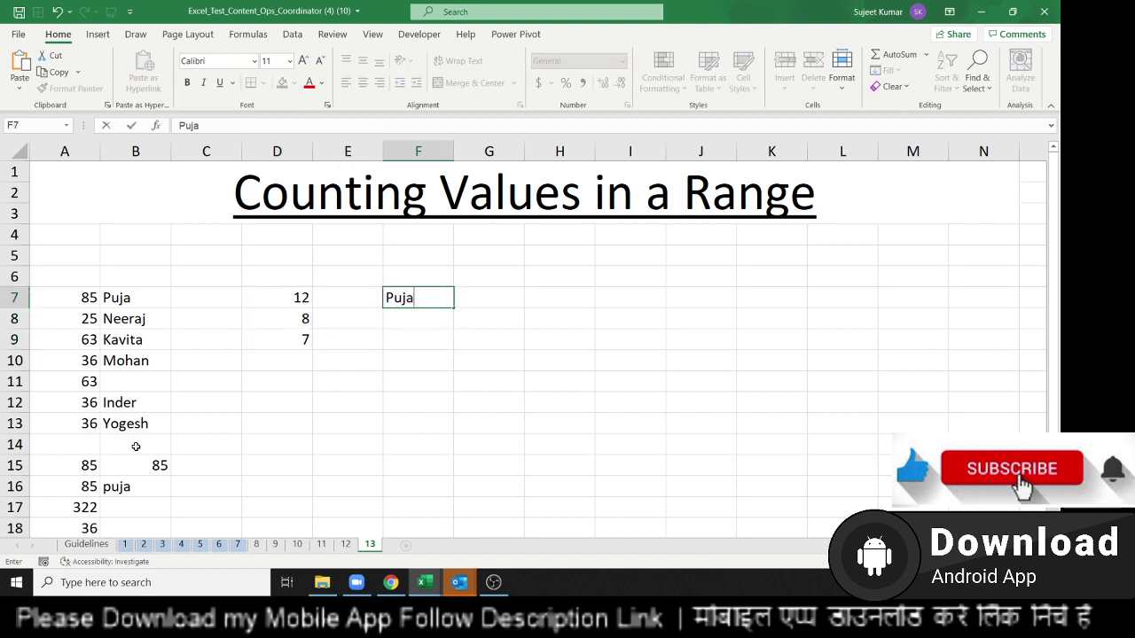
pyautogui.press('Tab')
# Step: Start a COUNTIF over B7:B16 in G7, then cancel it
pyautogui.write('=')
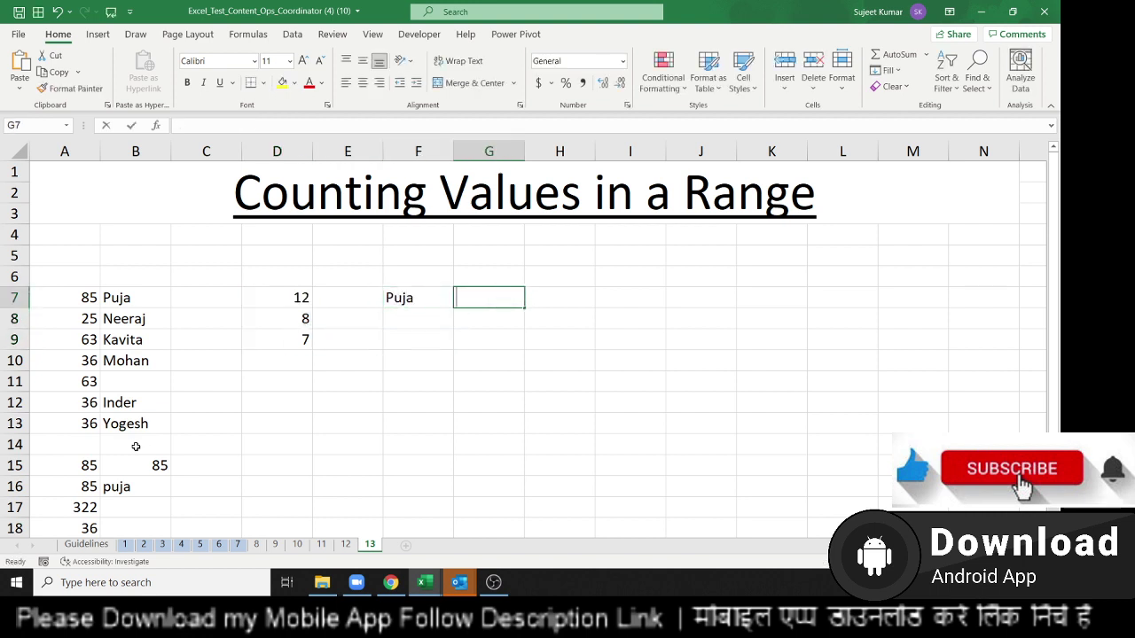
pyautogui.write('cou')
pyautogui.press('Down')
pyautogui.press('Down')
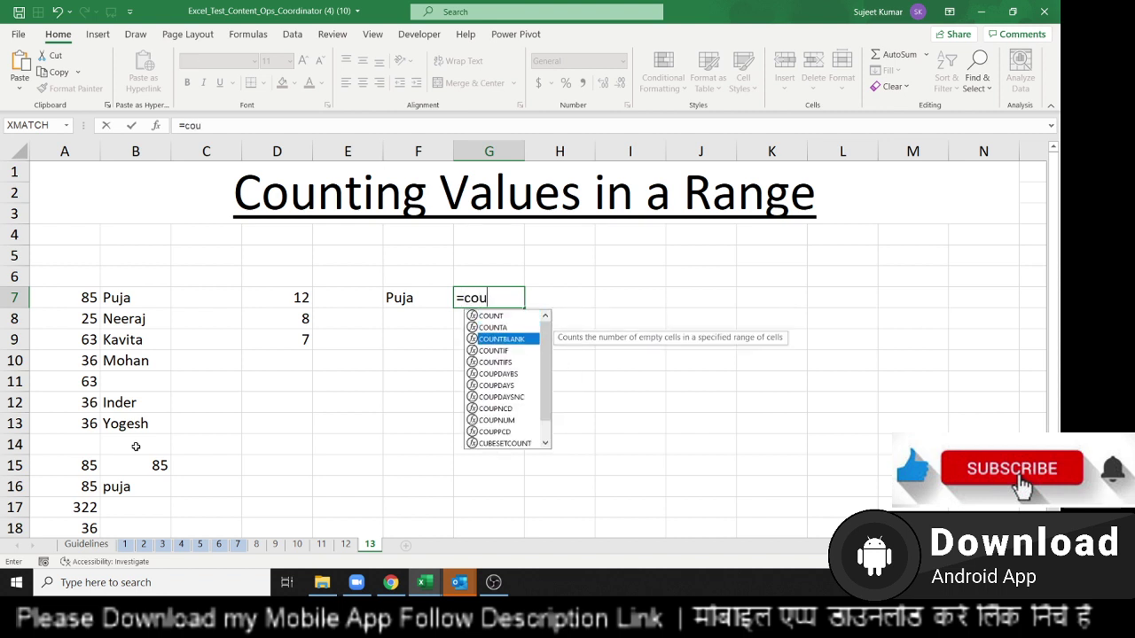
pyautogui.press('Down')
pyautogui.press('Tab')
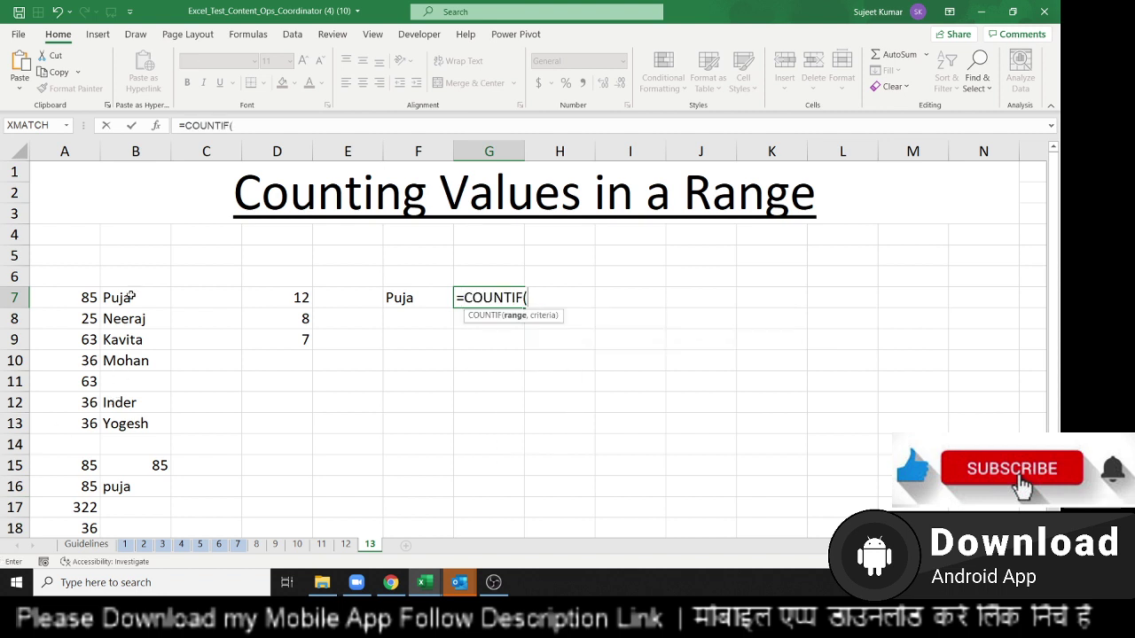
pyautogui.moveTo(131, 297); pyautogui.dragTo(144, 489)
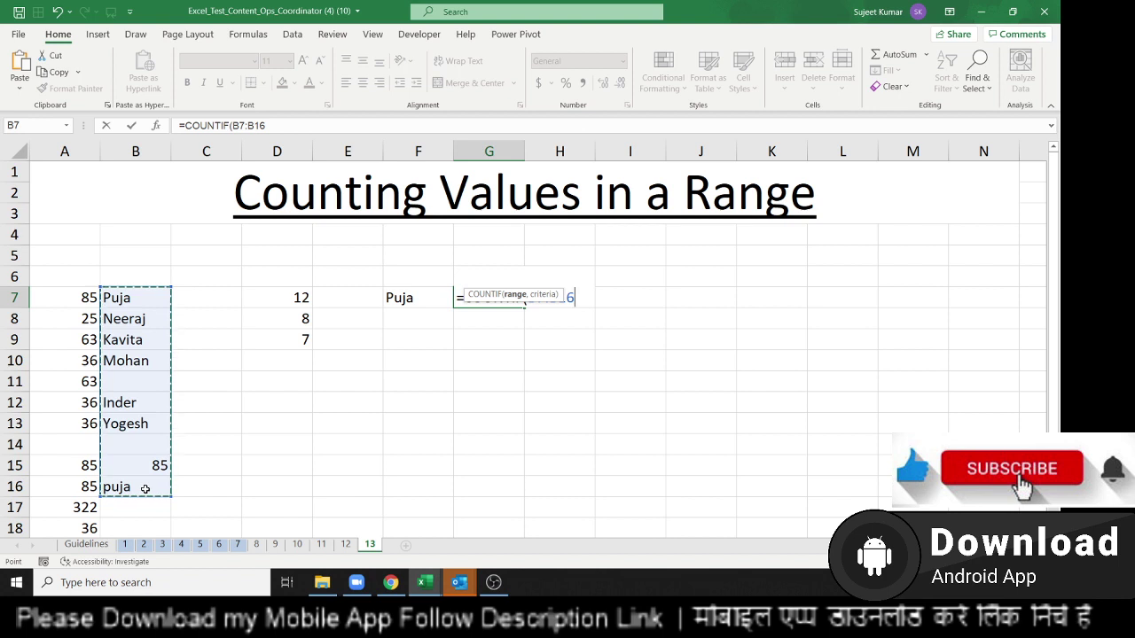
pyautogui.press('Escape')
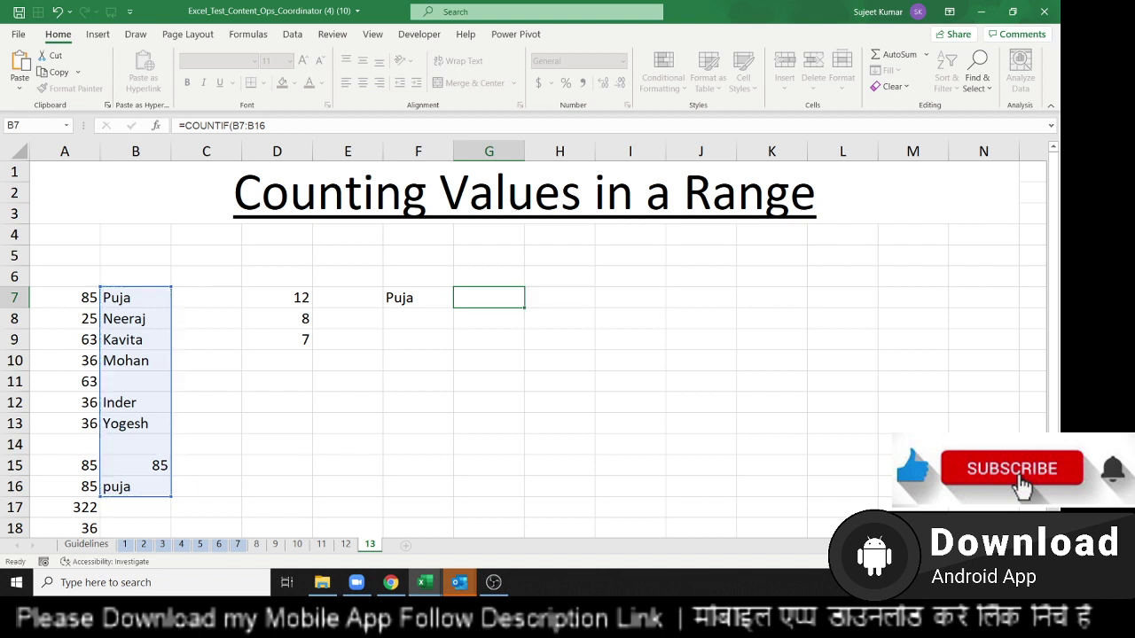
# Step: Enter =COUNTIF(B7:B17,F7) in G7, returning 2
pyautogui.write('=cou')
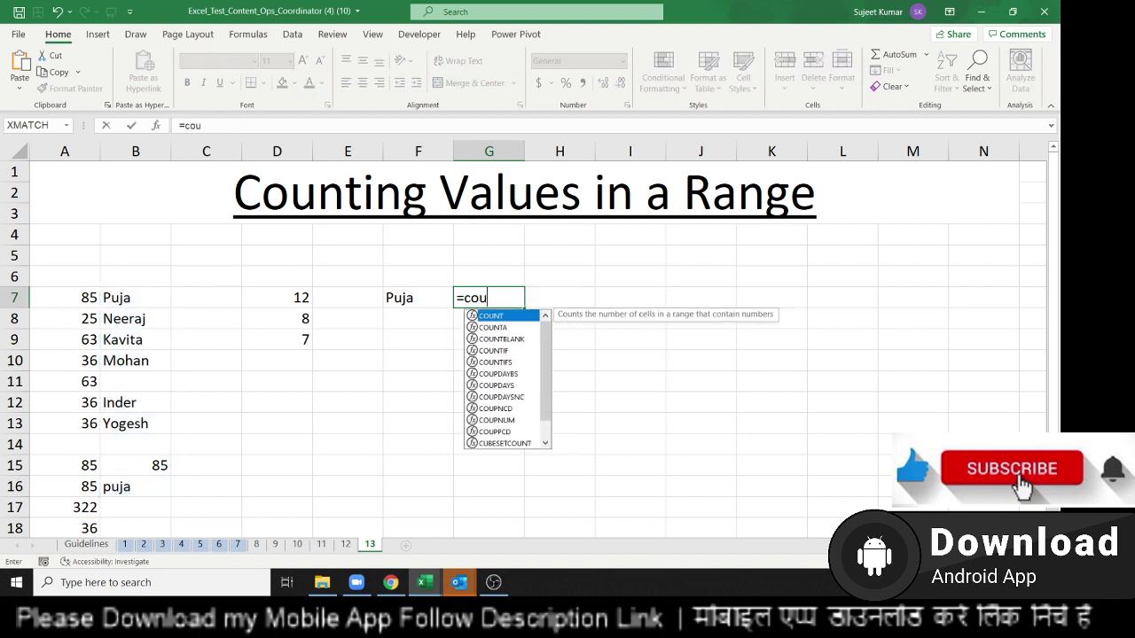
pyautogui.press('Down')
pyautogui.press('Down')
pyautogui.press('Down')
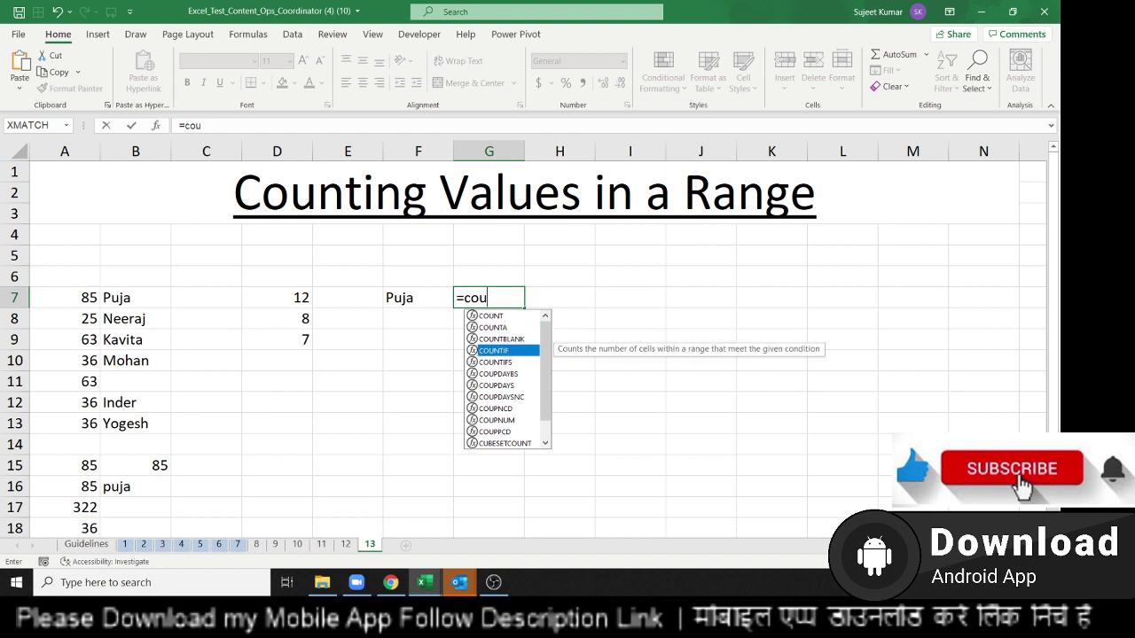
pyautogui.press('Tab')
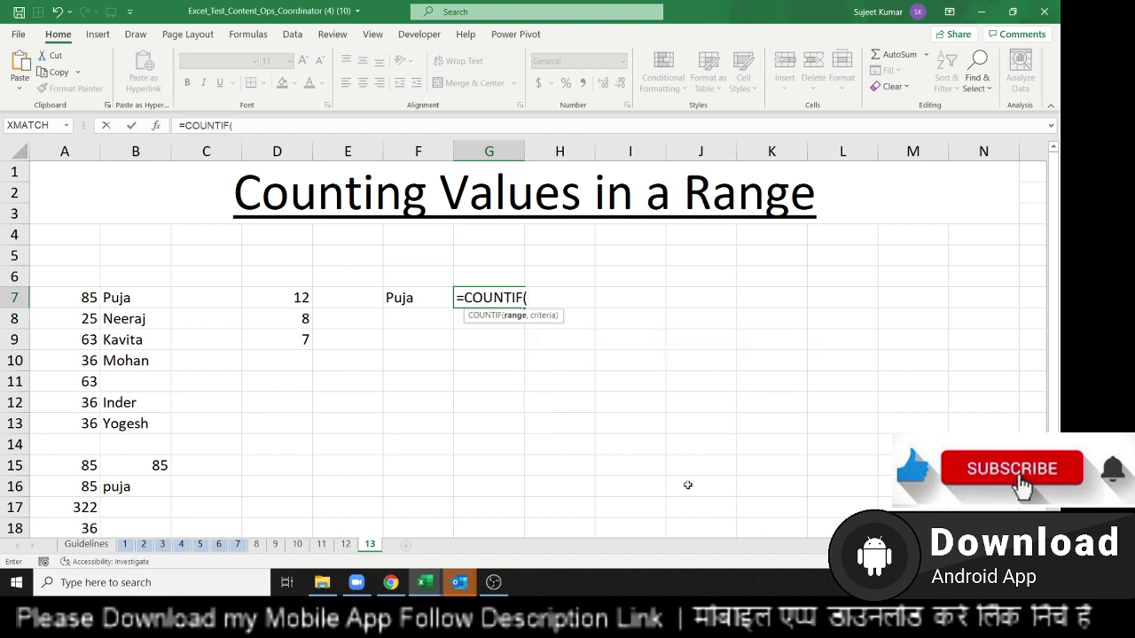
pyautogui.moveTo(134, 298); pyautogui.dragTo(128, 509)
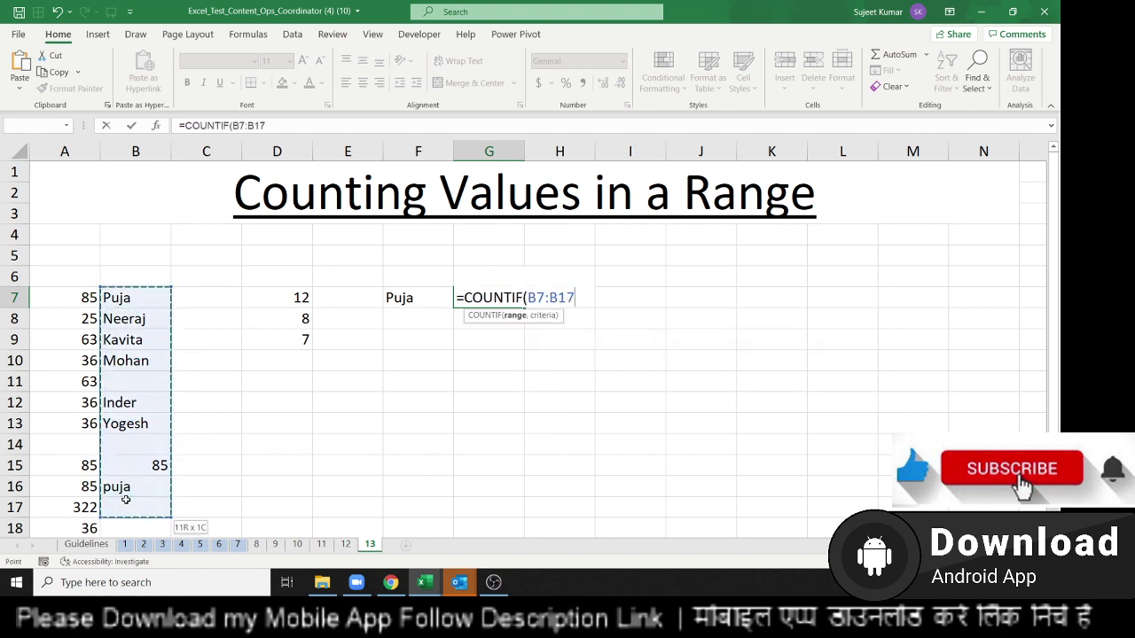
pyautogui.write(',')
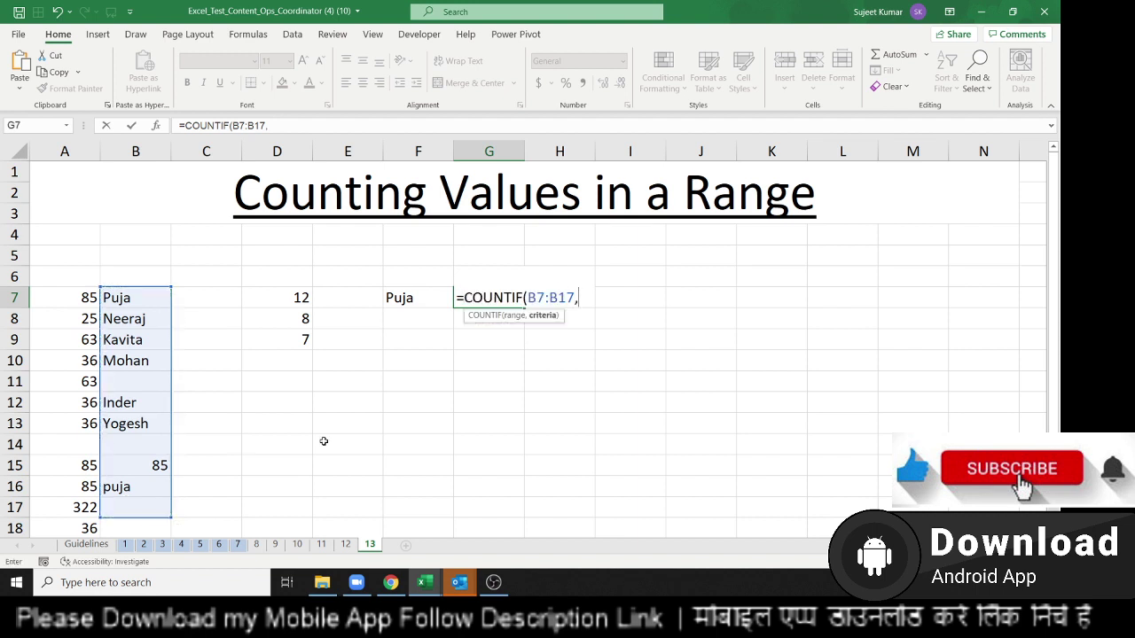
pyautogui.click(412, 302)
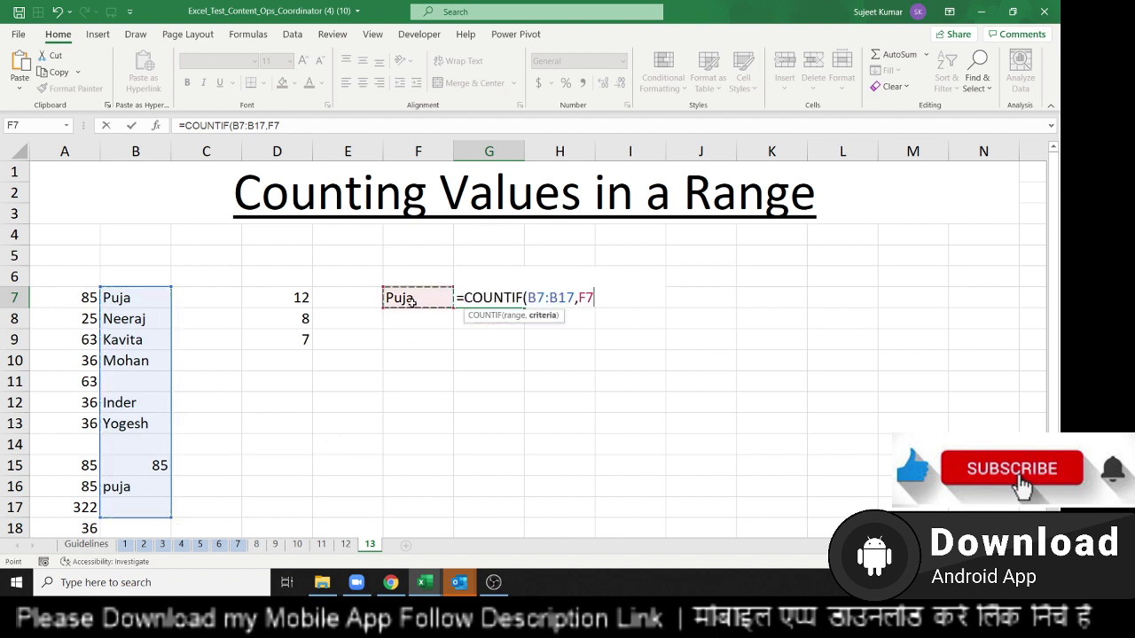
pyautogui.press('Return')
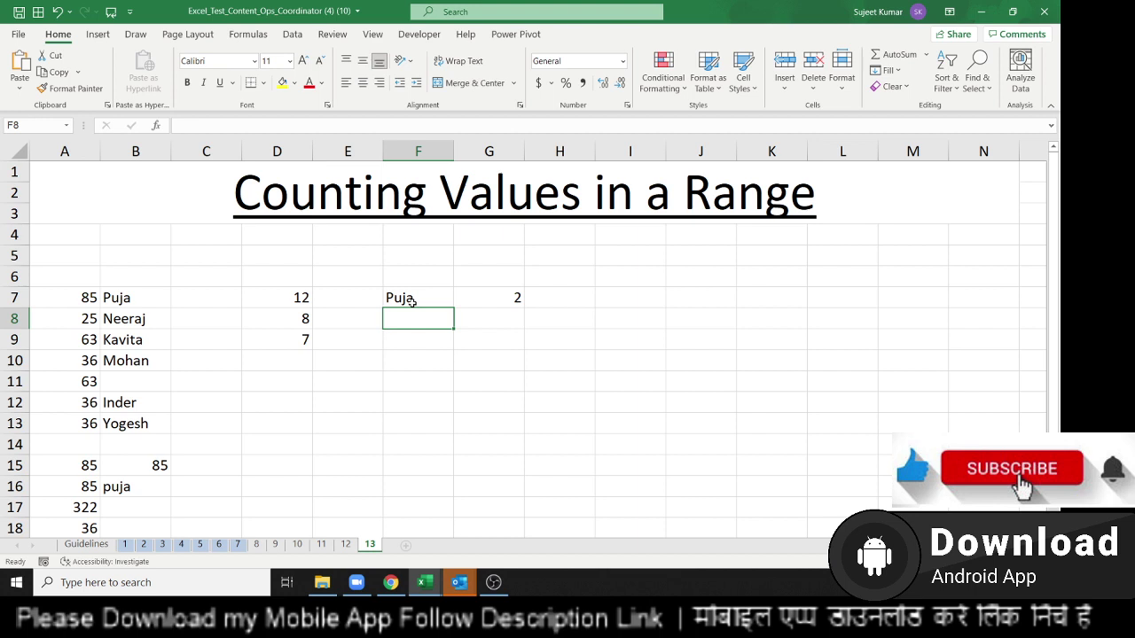
pyautogui.click(412, 301)
pyautogui.press('Right')
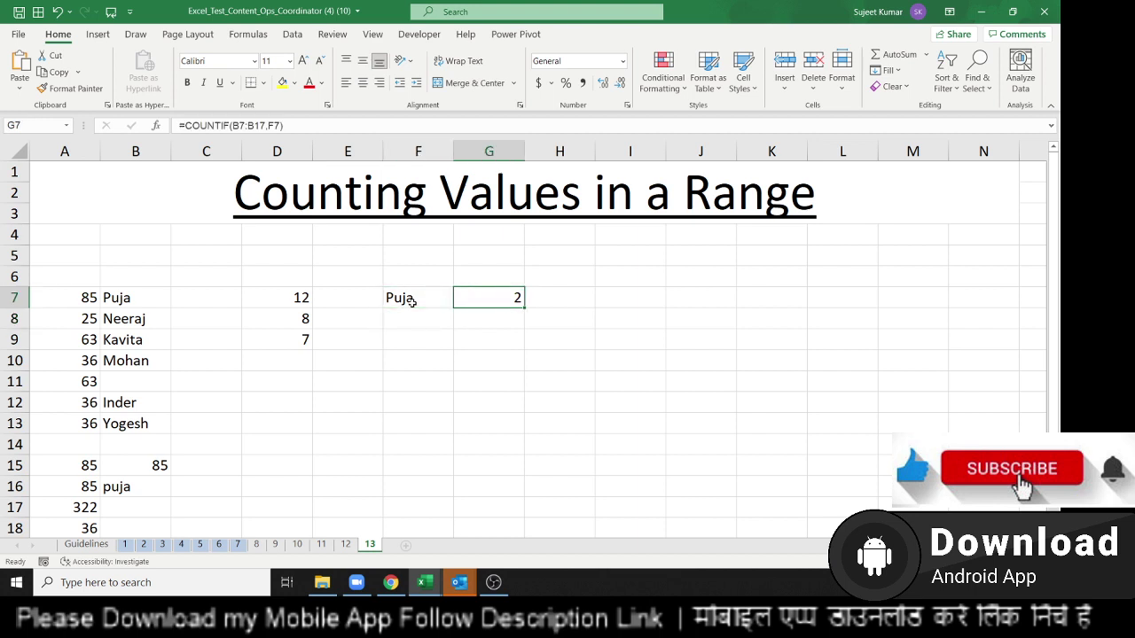
pyautogui.press('Left')
pyautogui.press('Left')
pyautogui.press('Left')
pyautogui.press('Left')
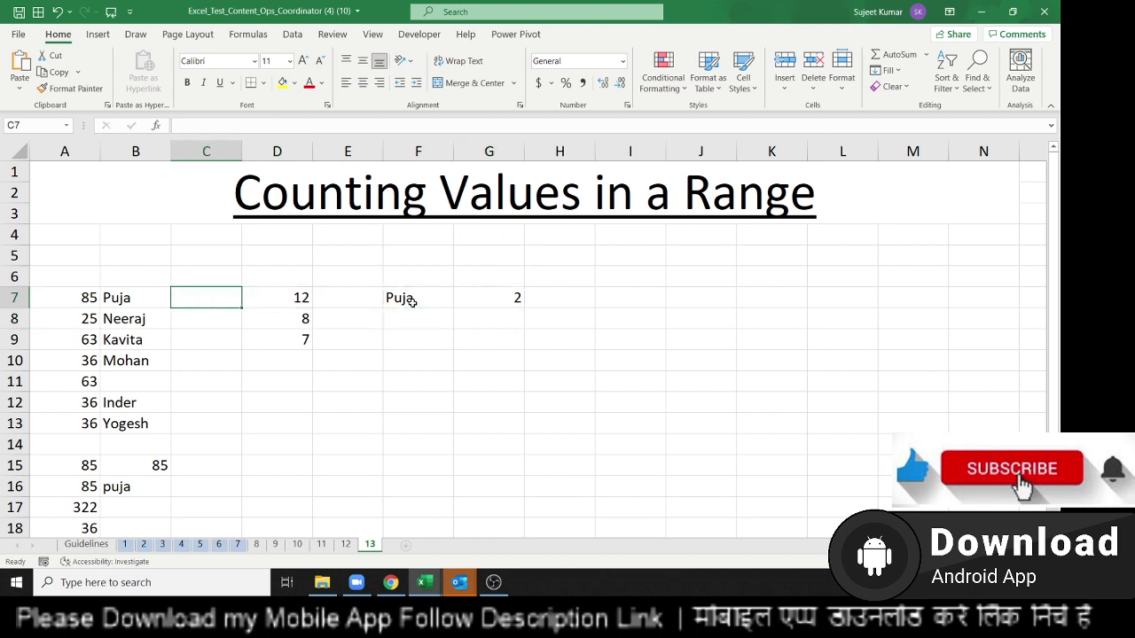
pyautogui.press('Left')
pyautogui.write('Pu')
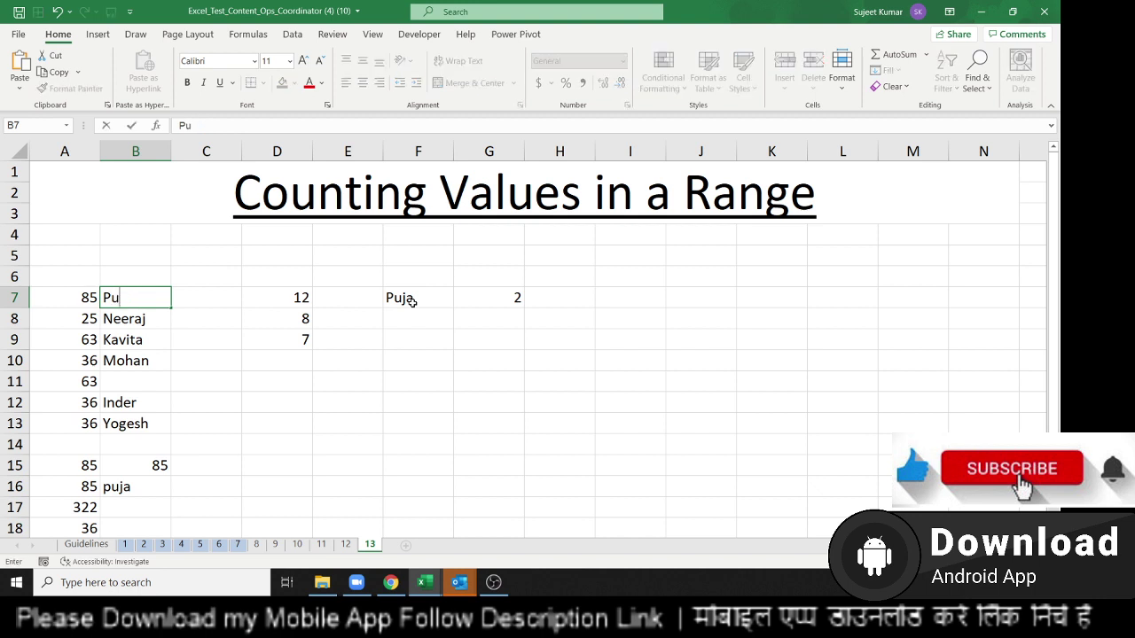
pyautogui.write('ja Singh')
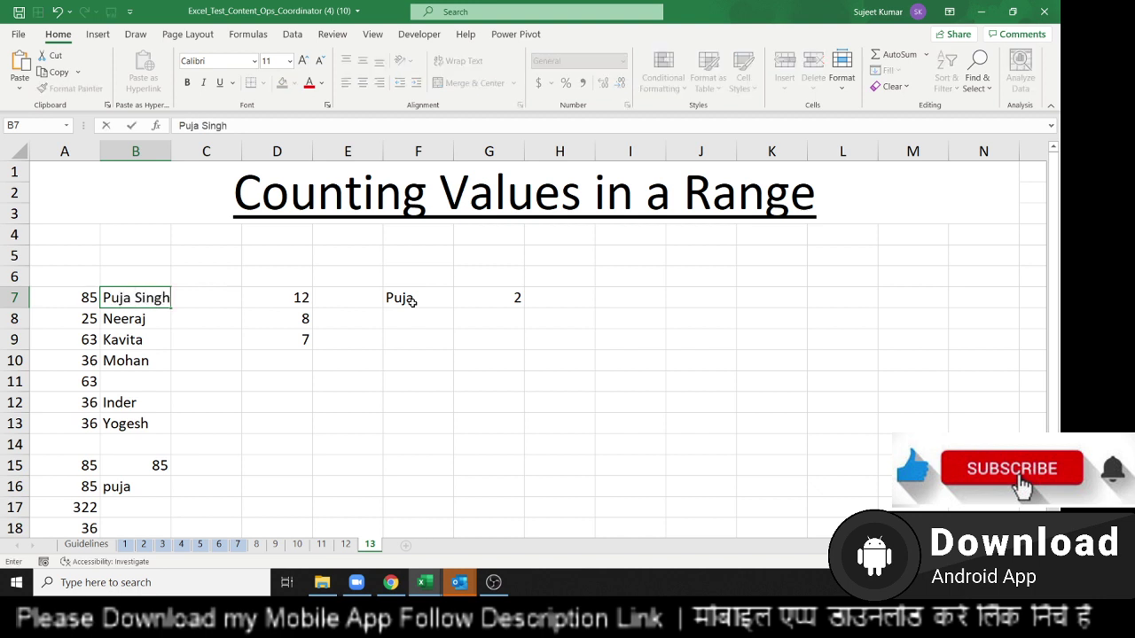
pyautogui.press('Return')
pyautogui.press('Up')
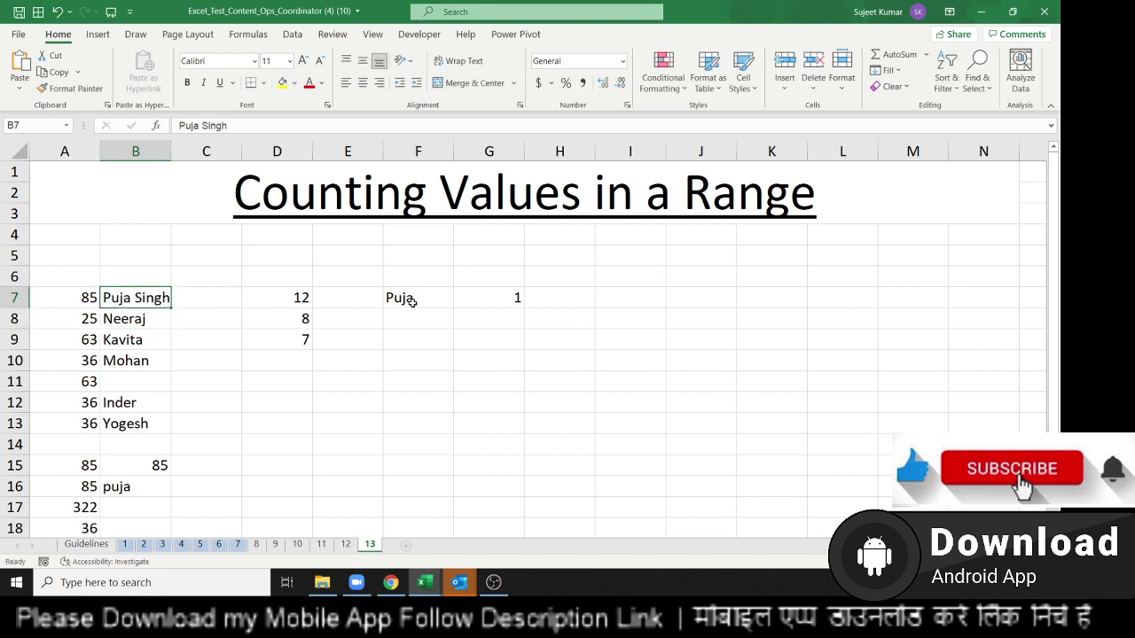
# Step: Try the wildcard criteria *Puja* and then *Puja in F7
pyautogui.click(412, 302)
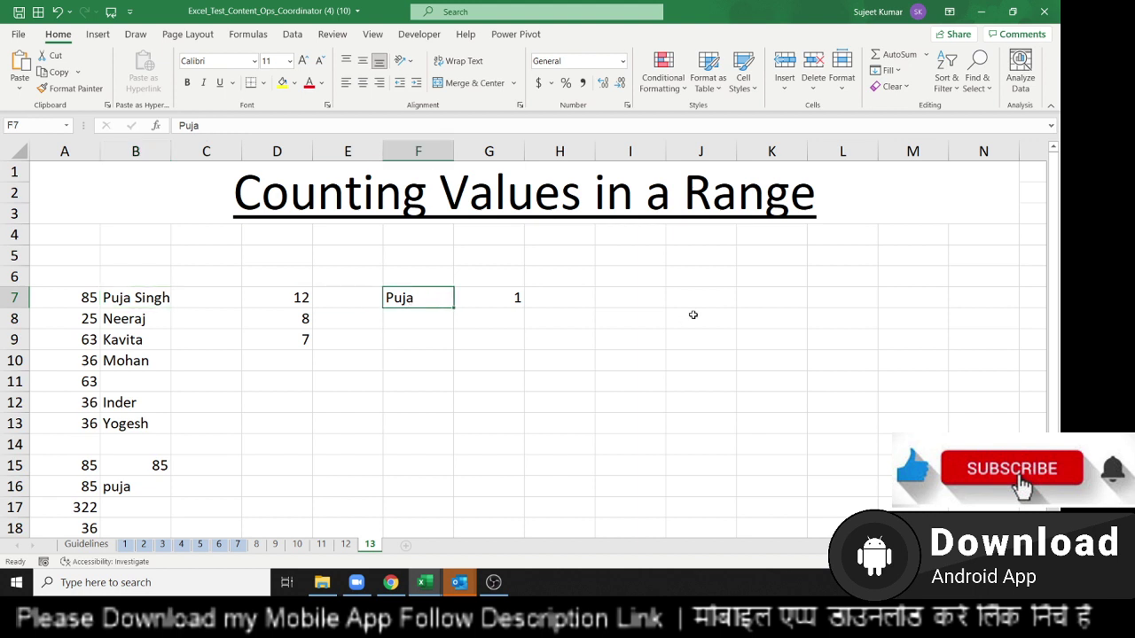
pyautogui.press('F2')
pyautogui.press('Left')
pyautogui.press('Left')
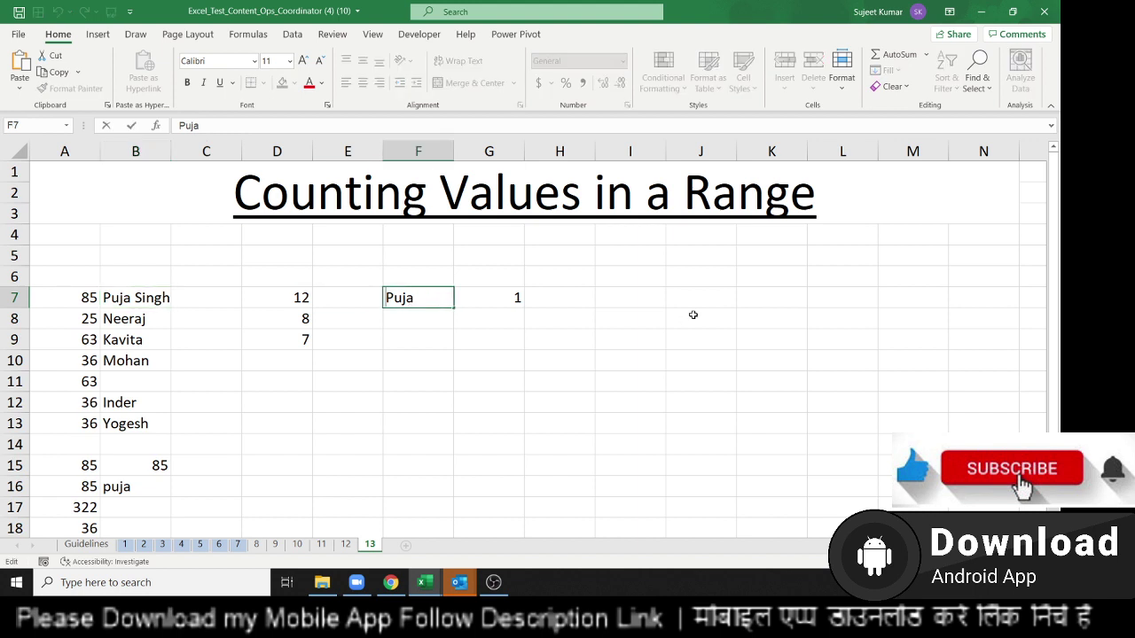
pyautogui.write('*Puja')
pyautogui.write('*')
pyautogui.press('Return')
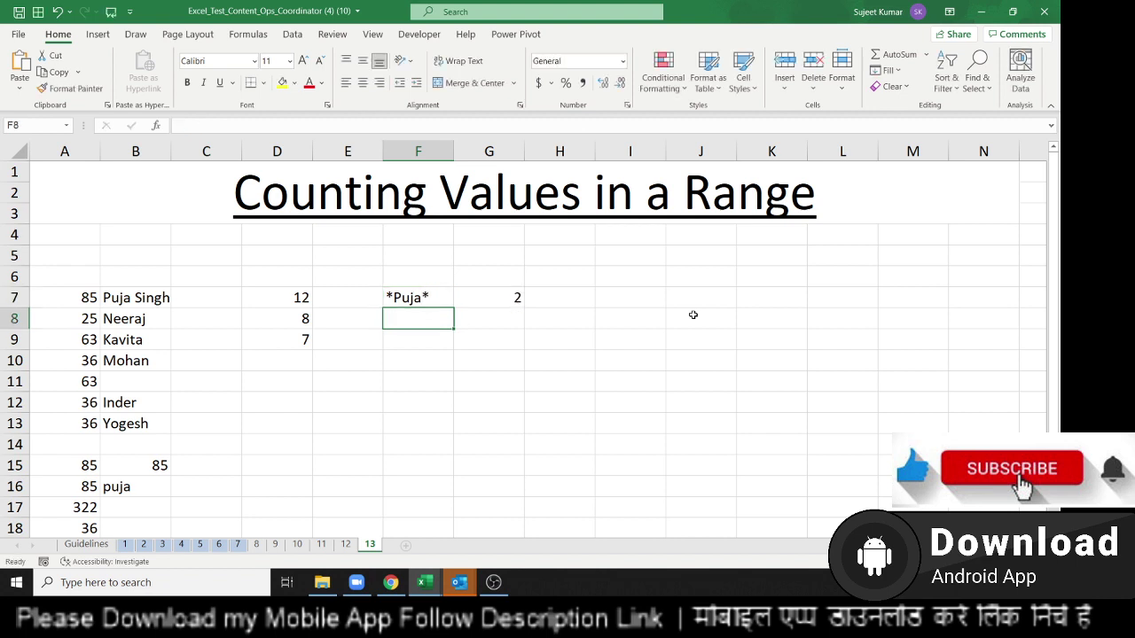
pyautogui.press('Up')
pyautogui.press('F2')
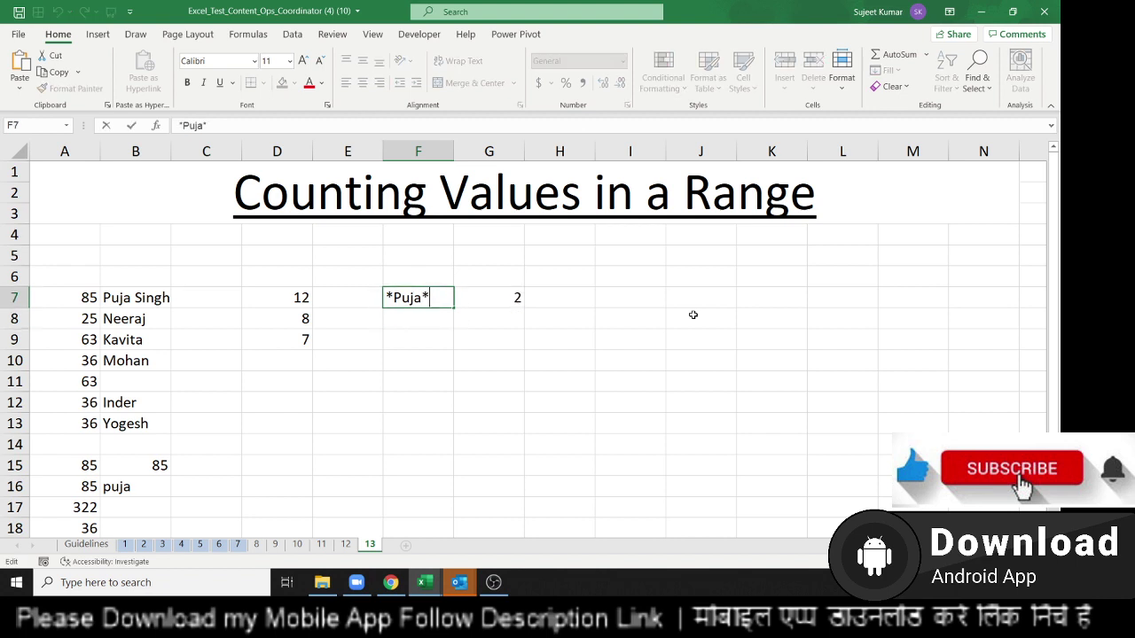
pyautogui.press('BackSpace')
pyautogui.press('Return')
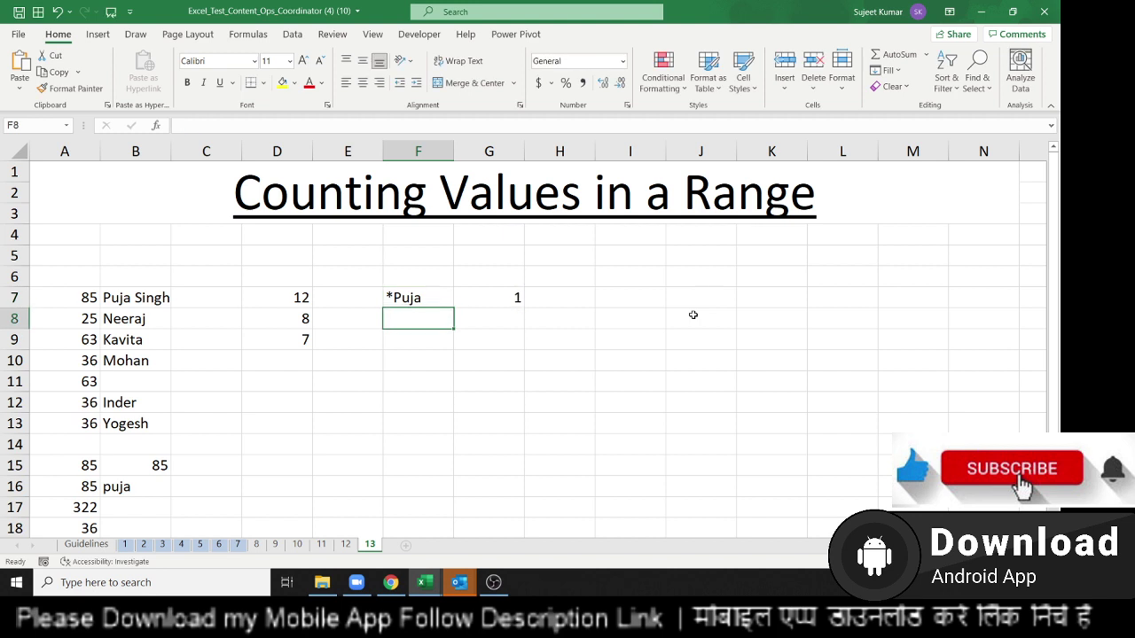
# Step: Edit the F7 criterion to Puja* so G7 counts 2
pyautogui.press('Up')
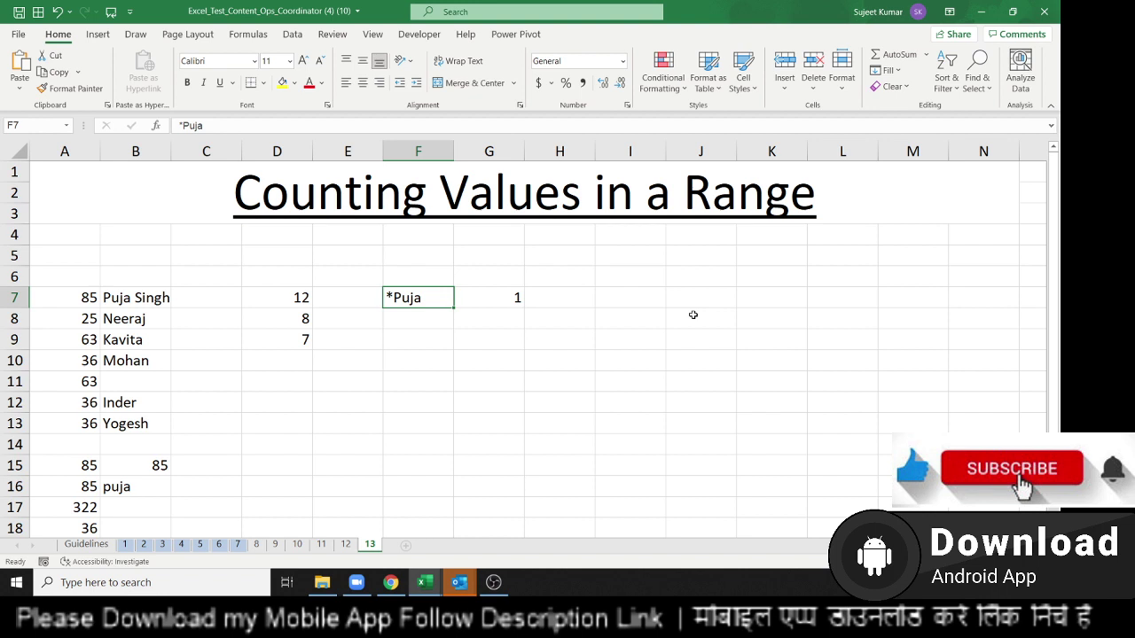
pyautogui.press('F2')
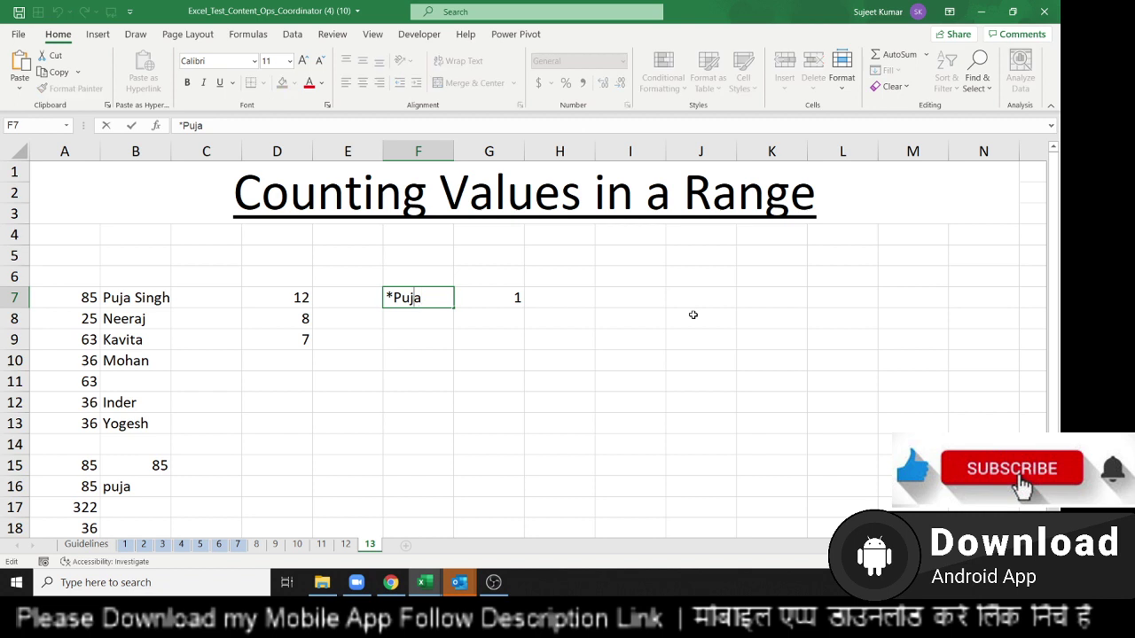
pyautogui.press('Delete')
pyautogui.press('Right')
pyautogui.press('Right')
pyautogui.press('Return')
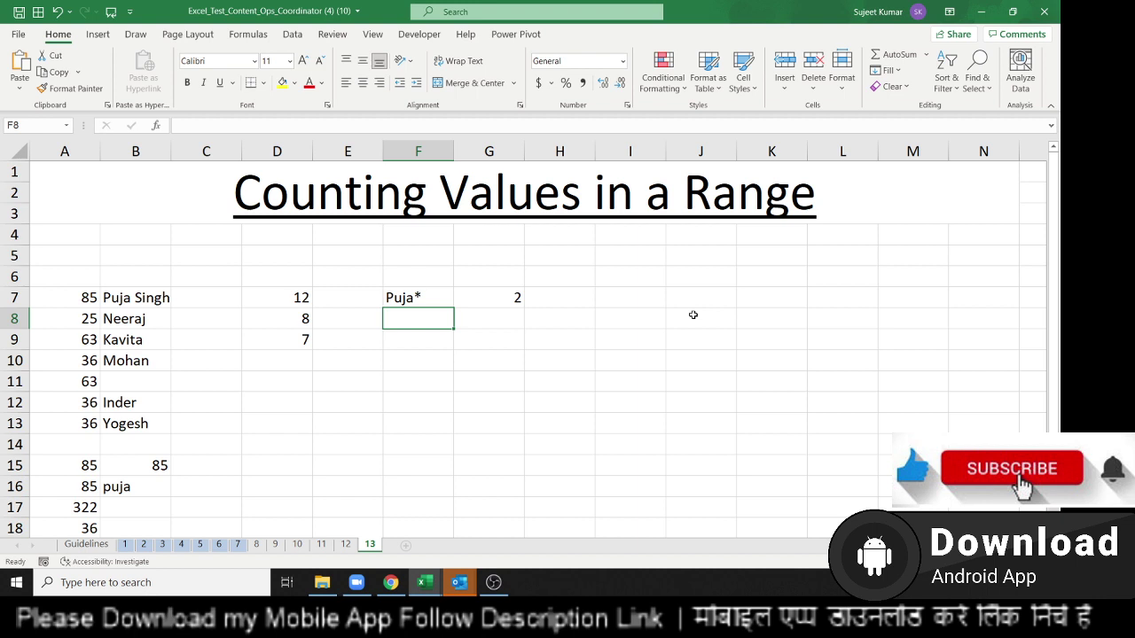
# Step: Enter 63 as the criterion in F9
pyautogui.press('Down')
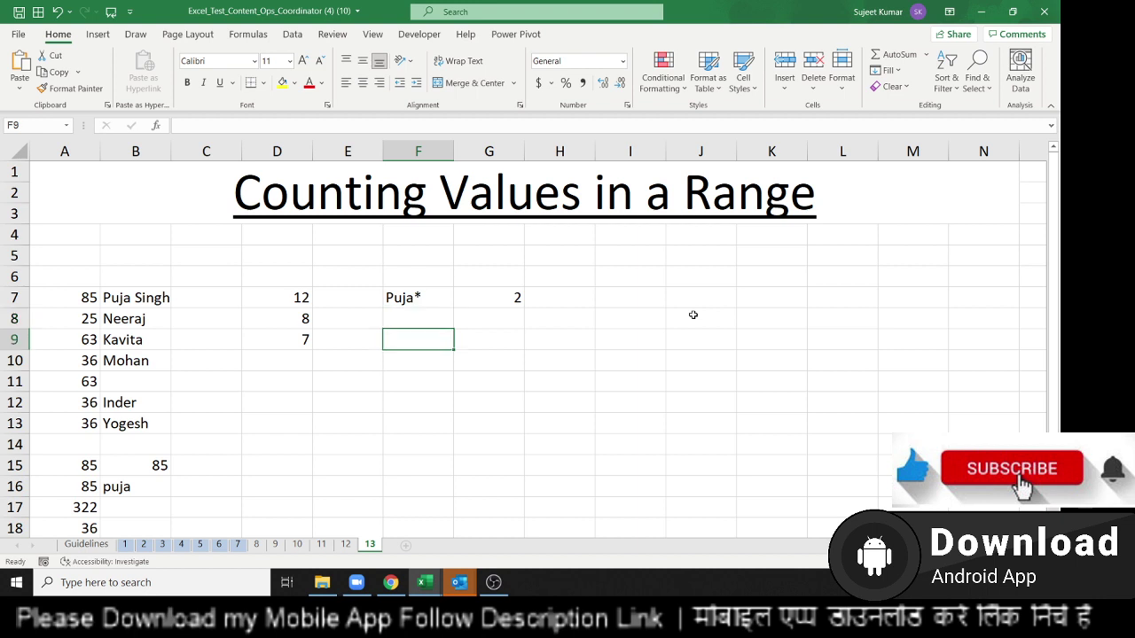
pyautogui.write('63')
pyautogui.press('Tab')
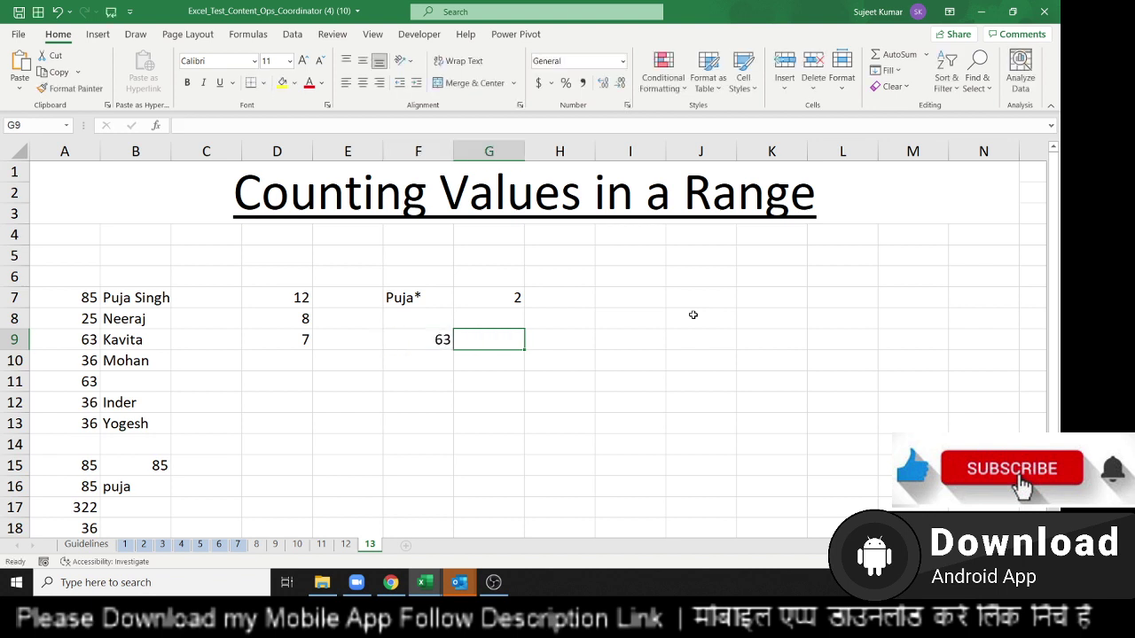
# Step: Enter =COUNTIF(A7:A18,F9) in G9, counting 2 matches of 63
pyautogui.write('=coun')
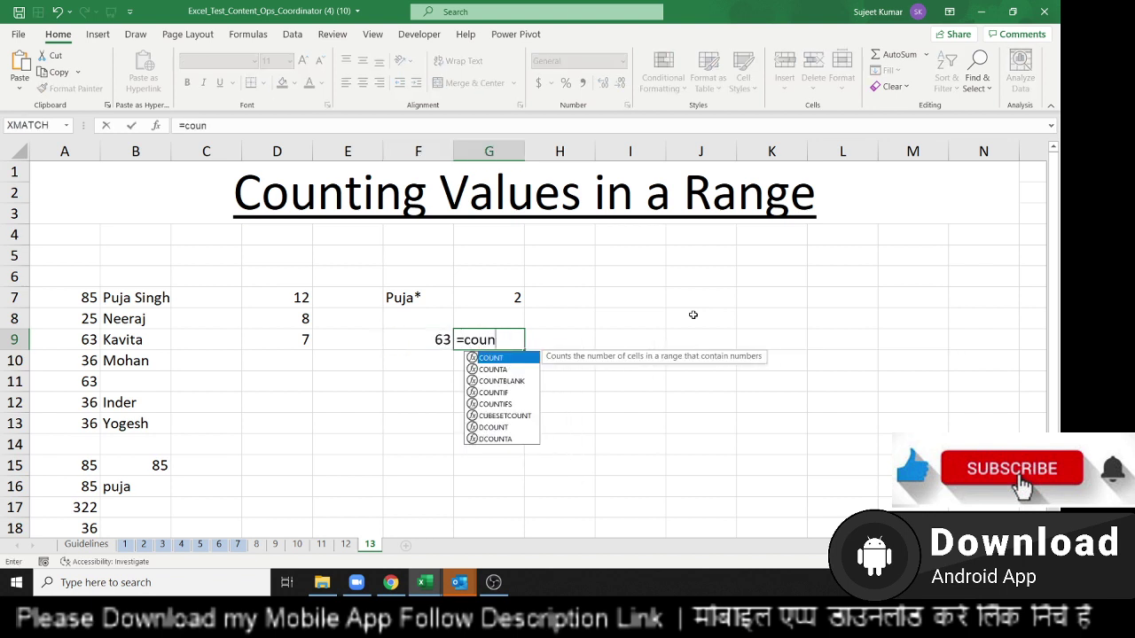
pyautogui.press('Down')
pyautogui.press('Down')
pyautogui.press('Down')
pyautogui.press('Tab')
pyautogui.press('Left')
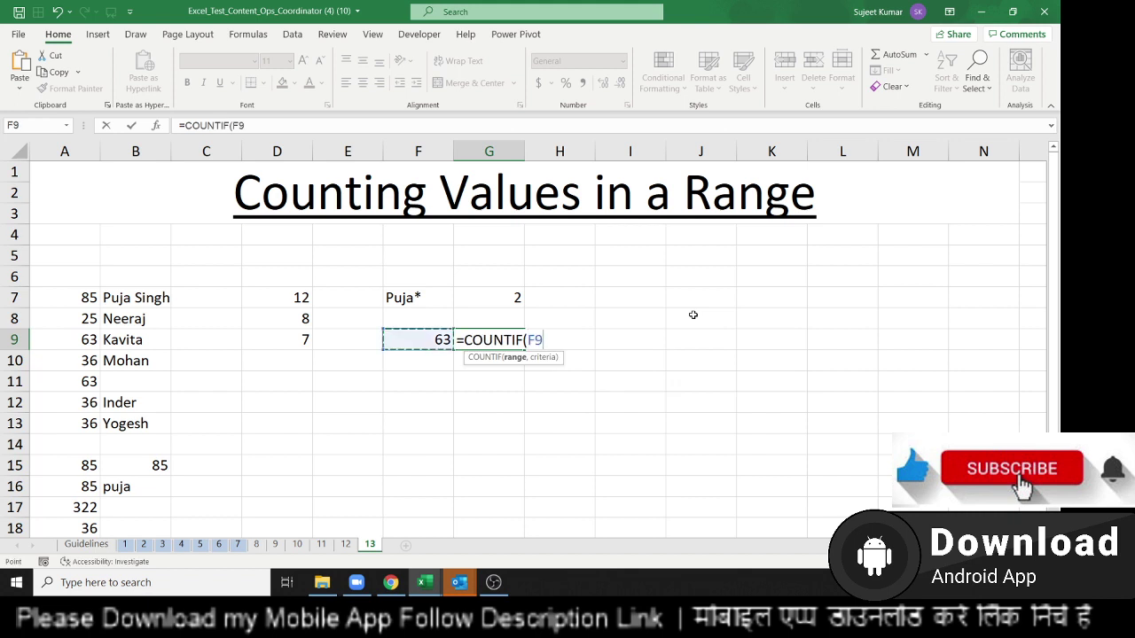
pyautogui.press('Left')
pyautogui.press('Left')
pyautogui.press('Left')
pyautogui.press('Left')
pyautogui.press('Left')
pyautogui.press('Up')
pyautogui.press('Up')
pyautogui.press('Up')
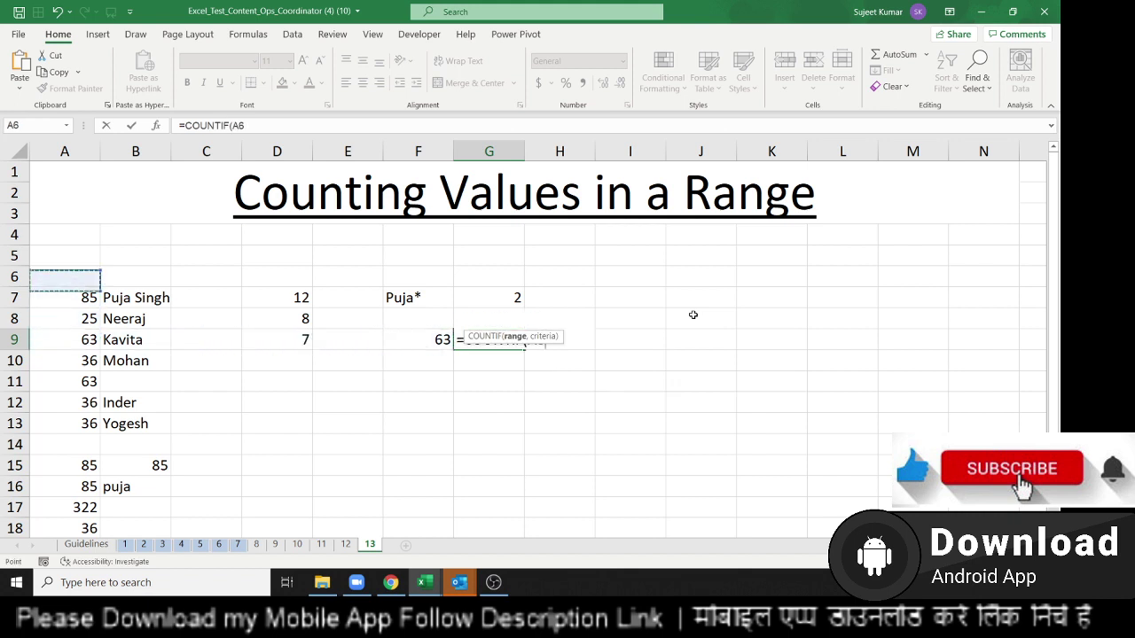
pyautogui.press('Down')
pyautogui.hotkey('shift', 'Down')
pyautogui.hotkey('shift', 'Down')
pyautogui.hotkey('shift', 'Down')
pyautogui.hotkey('shift', 'Down')
pyautogui.hotkey('shift', 'Down')
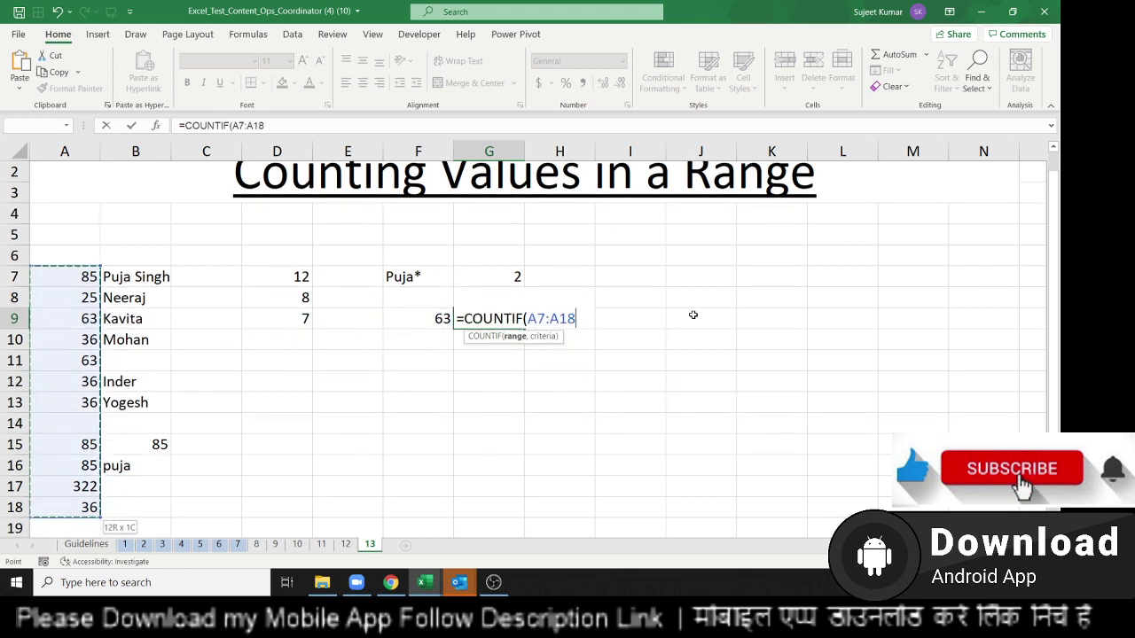
pyautogui.write(',')
pyautogui.press('Left')
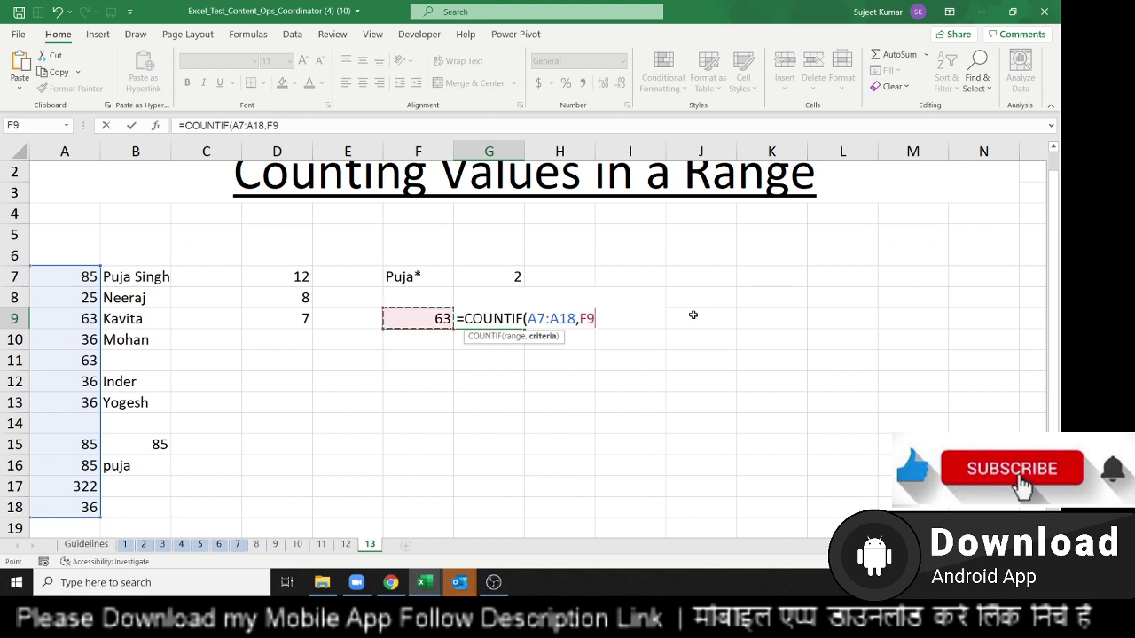
pyautogui.press('Return')
pyautogui.press('Up')
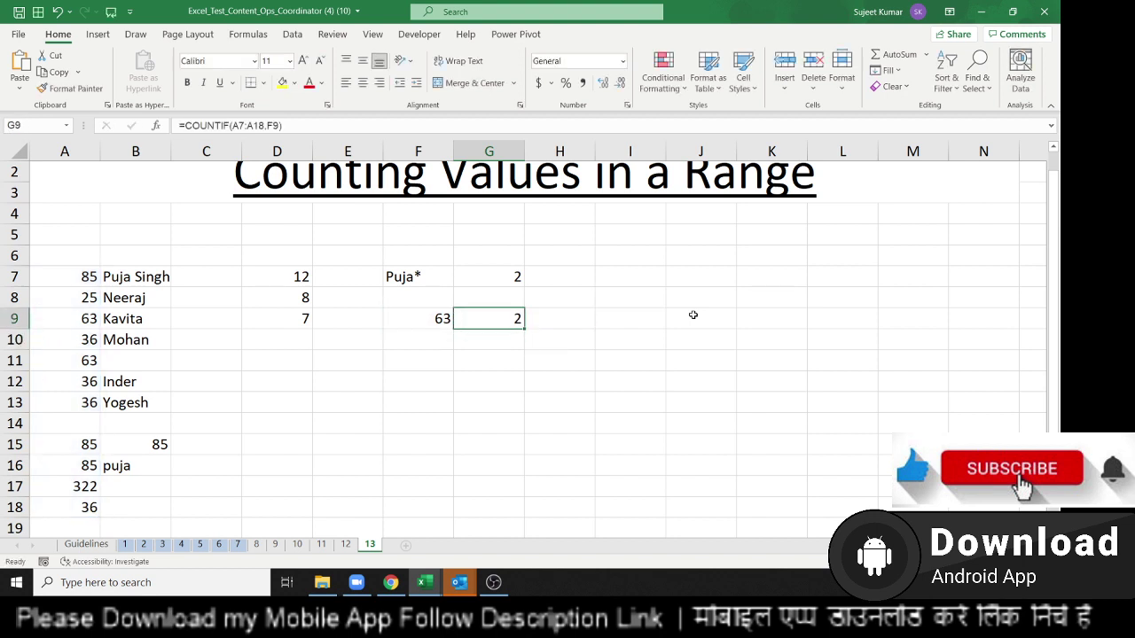
pyautogui.press('Down')
pyautogui.press('Left')
pyautogui.press('Up')
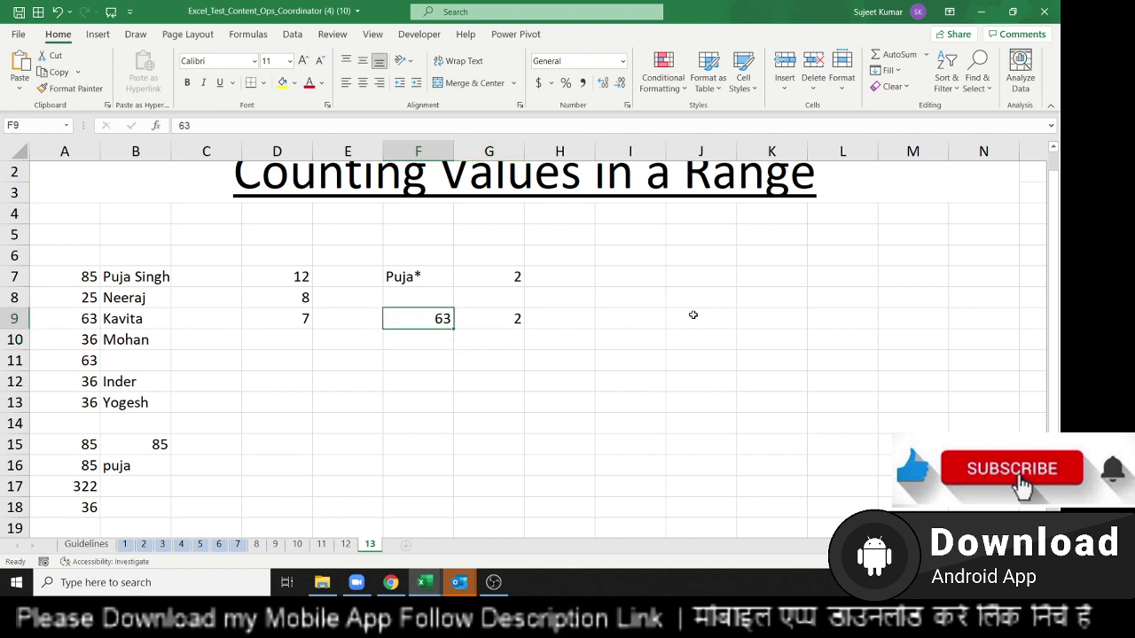
# Step: Change the F9 criterion to >50 so G9 returns 6
pyautogui.write('>50')
pyautogui.press('Return')
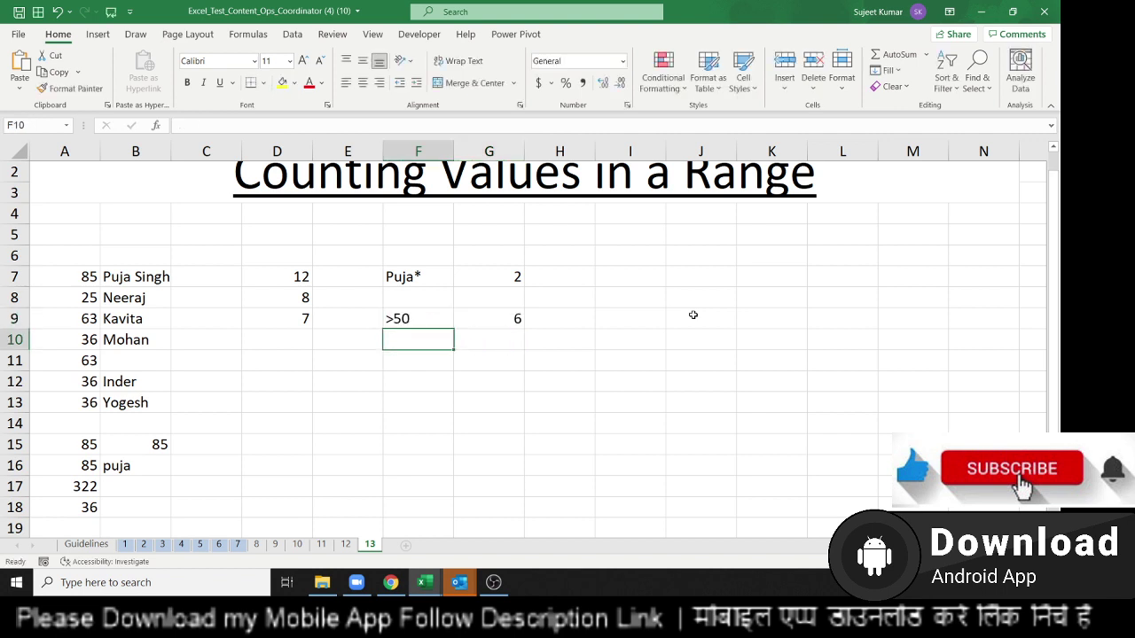
pyautogui.press('Up')
# Step: List the operators <, >, <=, >=, <> in F10:F14
pyautogui.press('Down')
pyautogui.write('<')
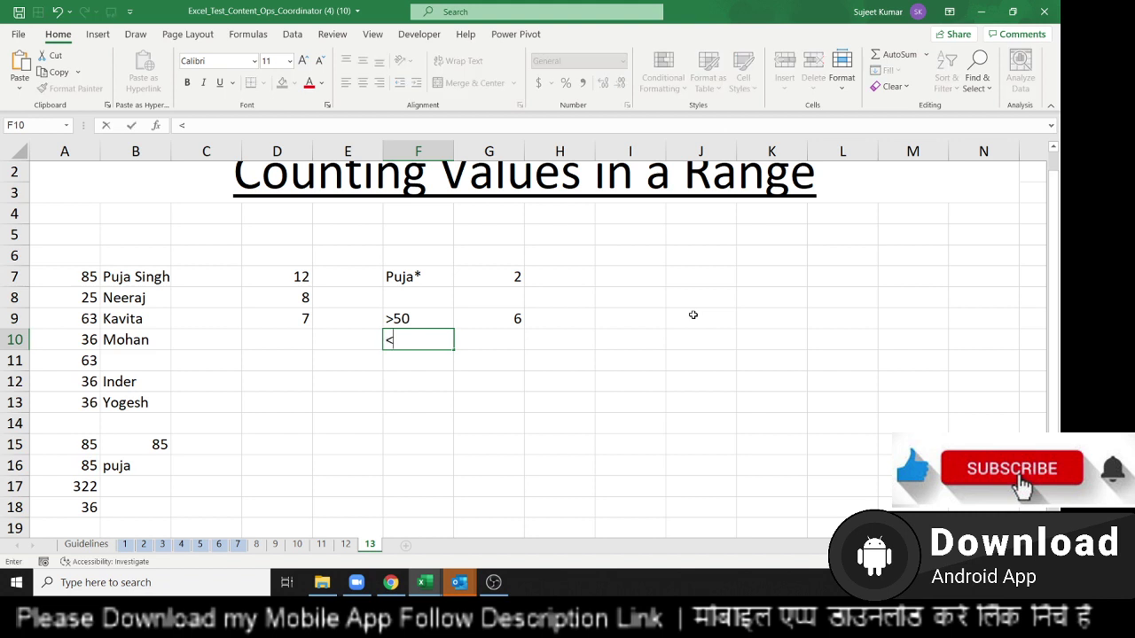
pyautogui.press('Return')
pyautogui.write('>')
pyautogui.press('Return')
pyautogui.write('<')
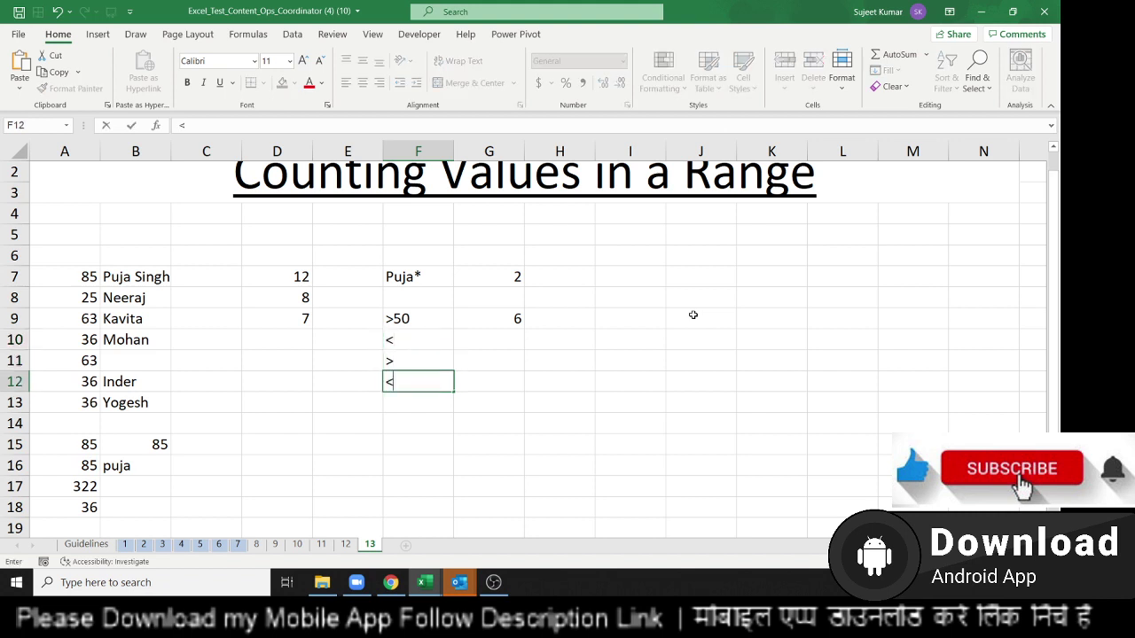
pyautogui.write('=')
pyautogui.press('Return')
pyautogui.write('>=')
pyautogui.press('Return')
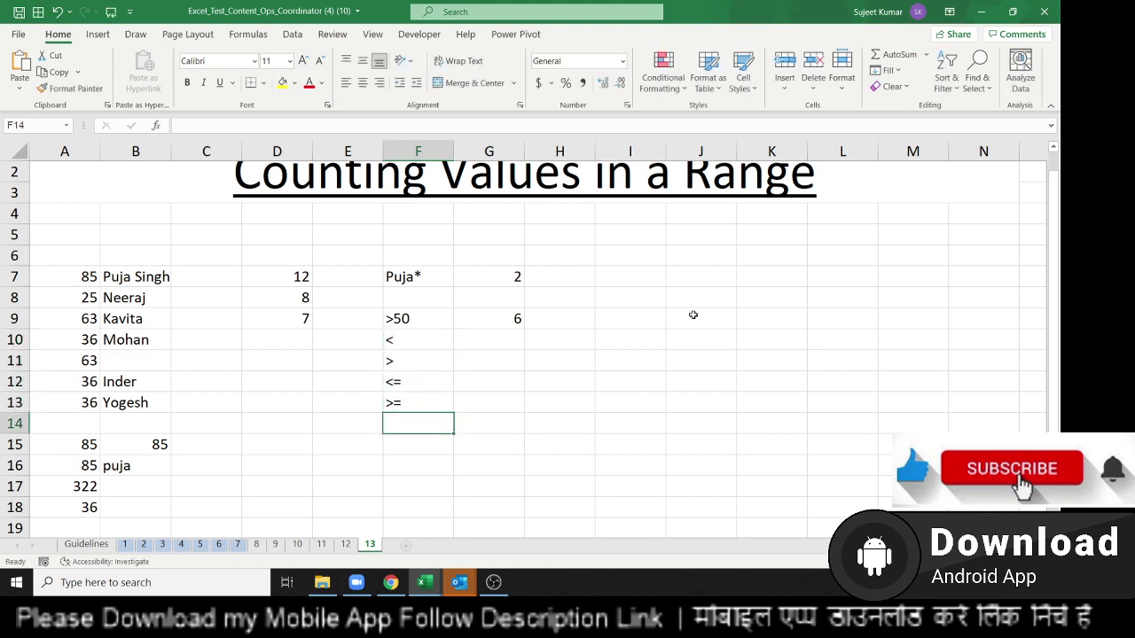
pyautogui.write('<>')
pyautogui.press('Return')
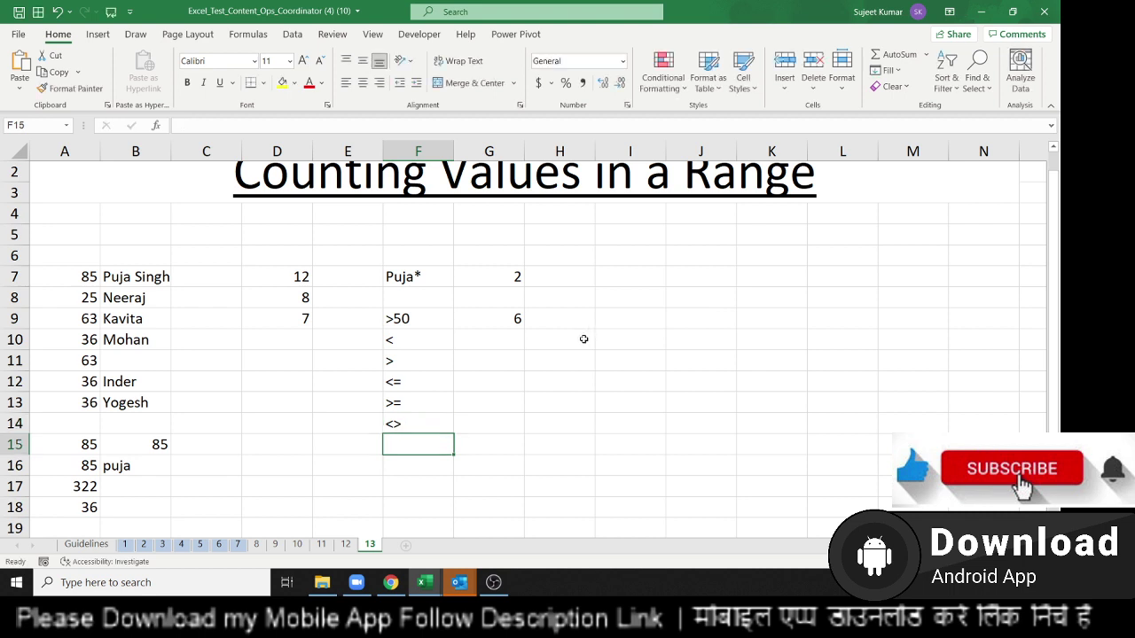
pyautogui.scroll(1, 372, 408)
# Step: Enter D22 as the name in B11 and the ??? wildcard criterion in F15
pyautogui.click(146, 376)
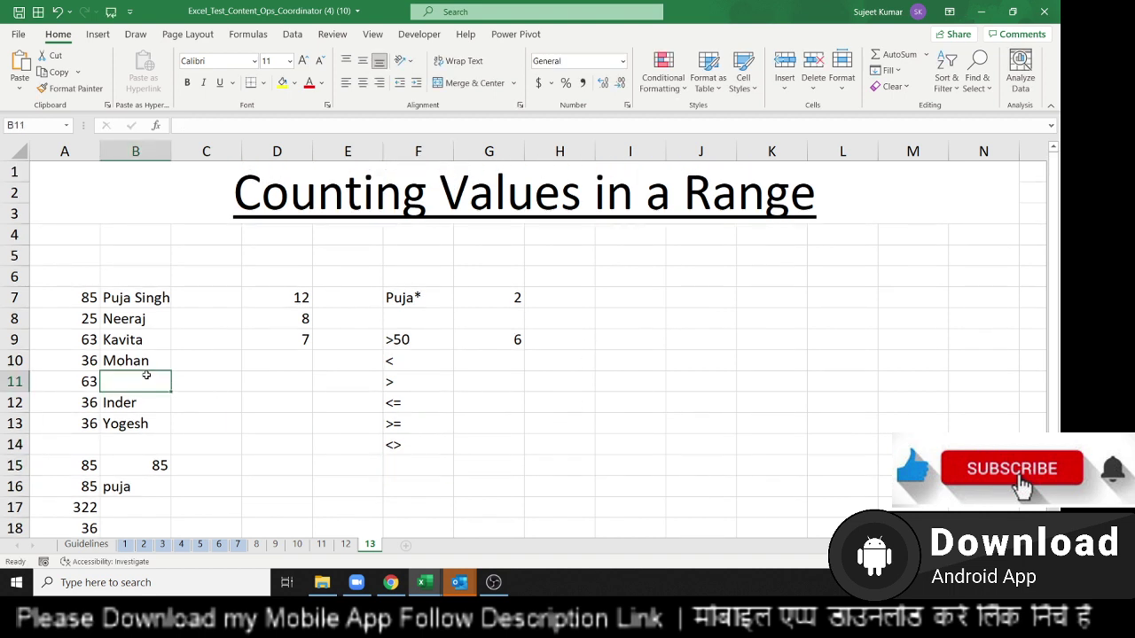
pyautogui.write('D22')
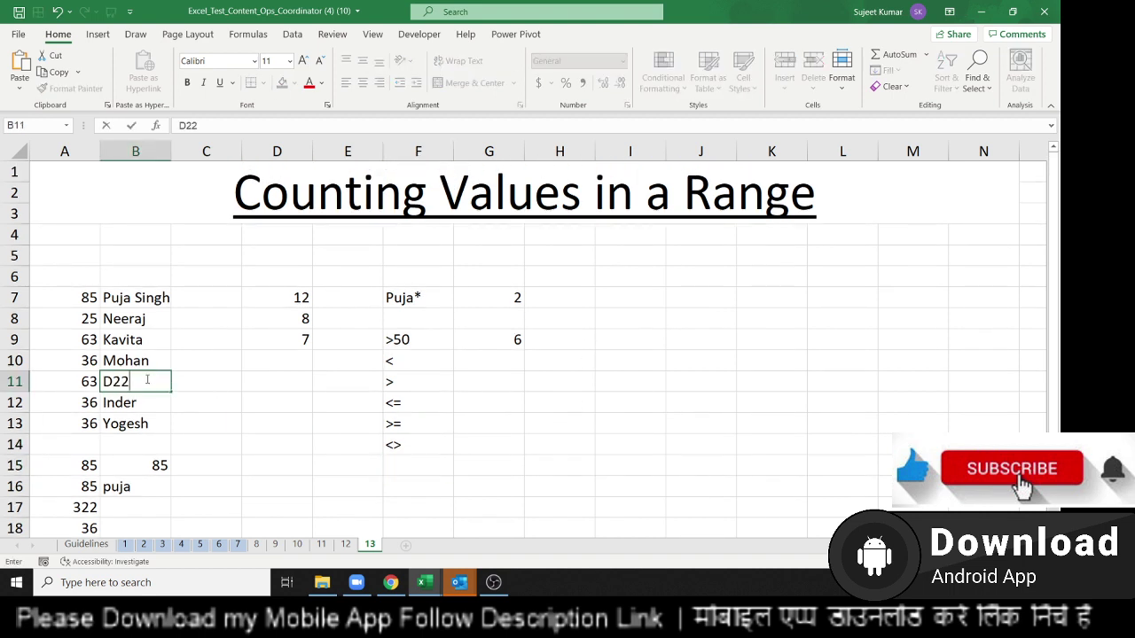
pyautogui.click(378, 478)
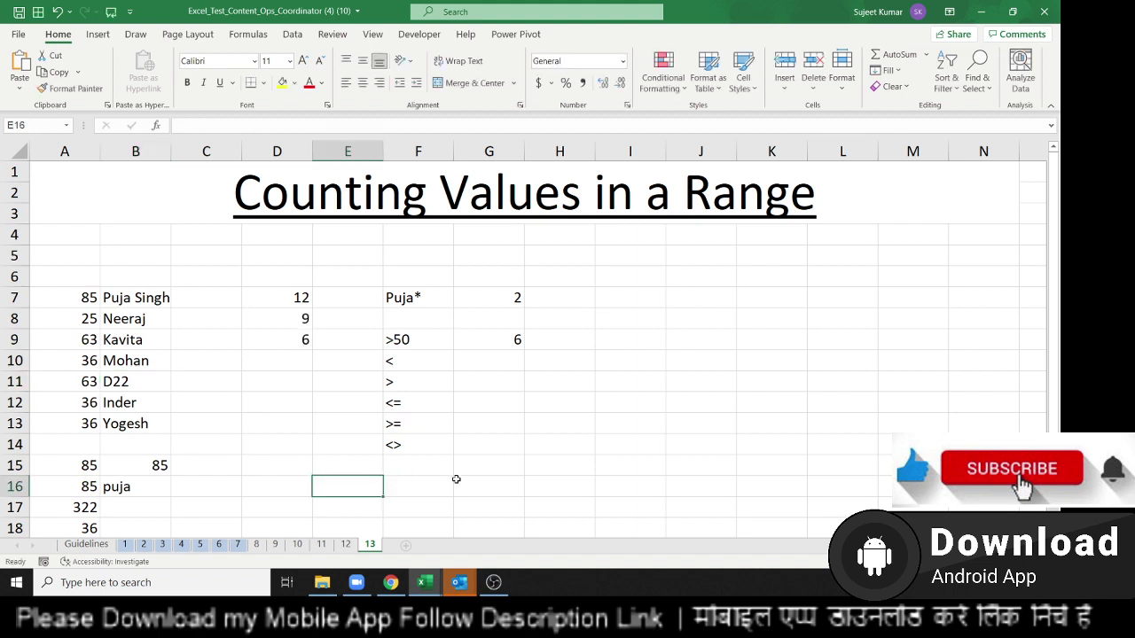
pyautogui.click(396, 461)
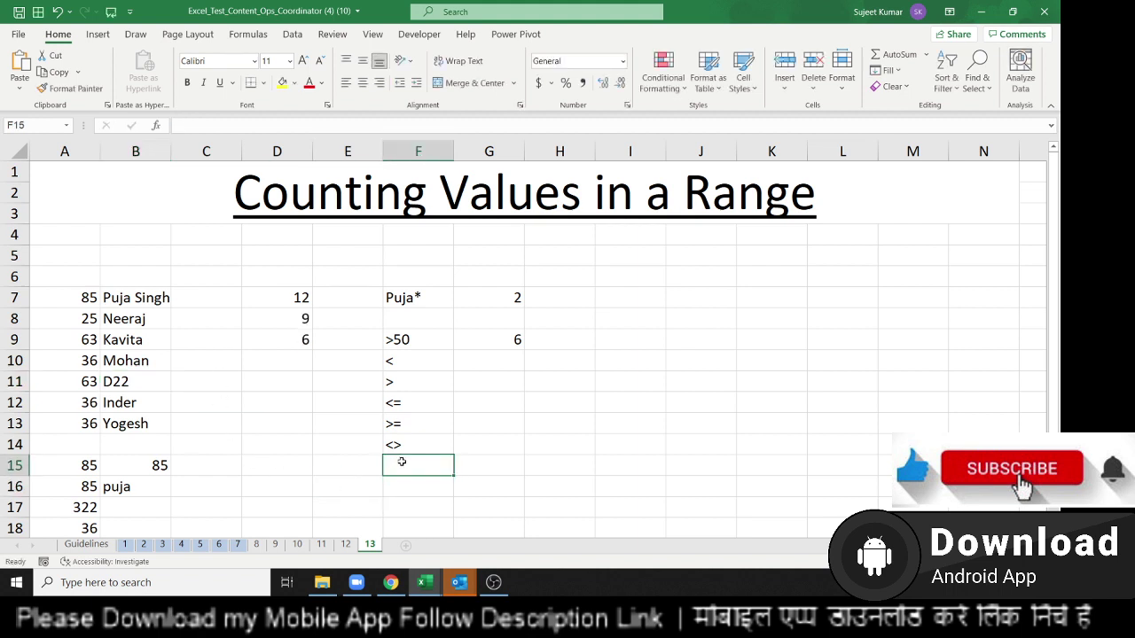
pyautogui.write('??')
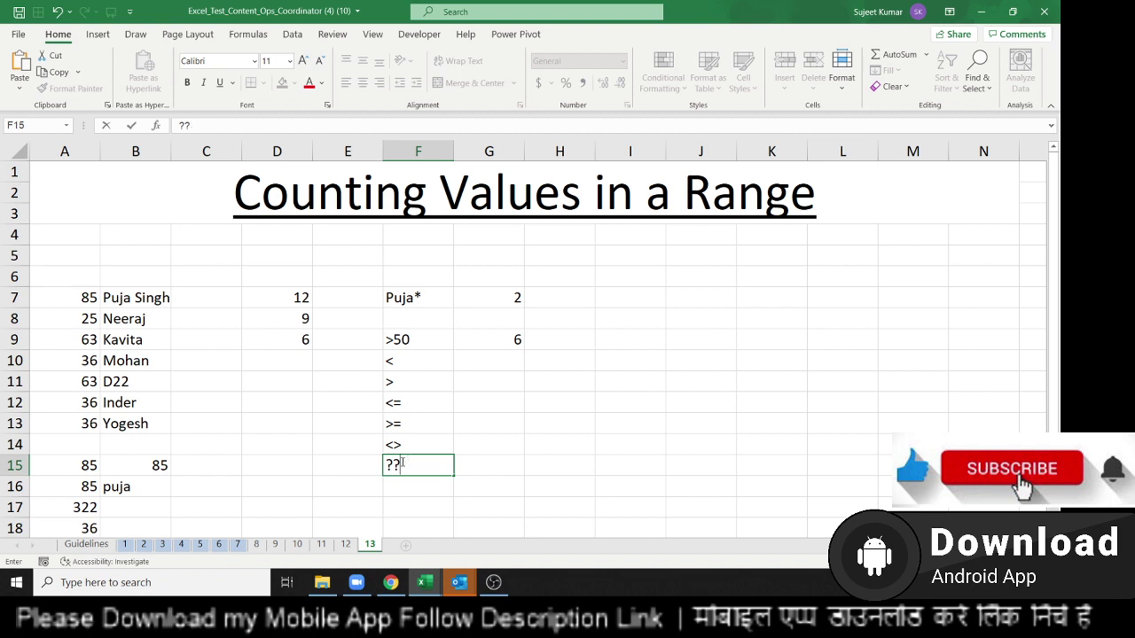
pyautogui.write('?')
pyautogui.press('Tab')
# Step: Enter =COUNTIF(B7:B16,F15) in G15, which returns 1 three-character name
pyautogui.write('=')
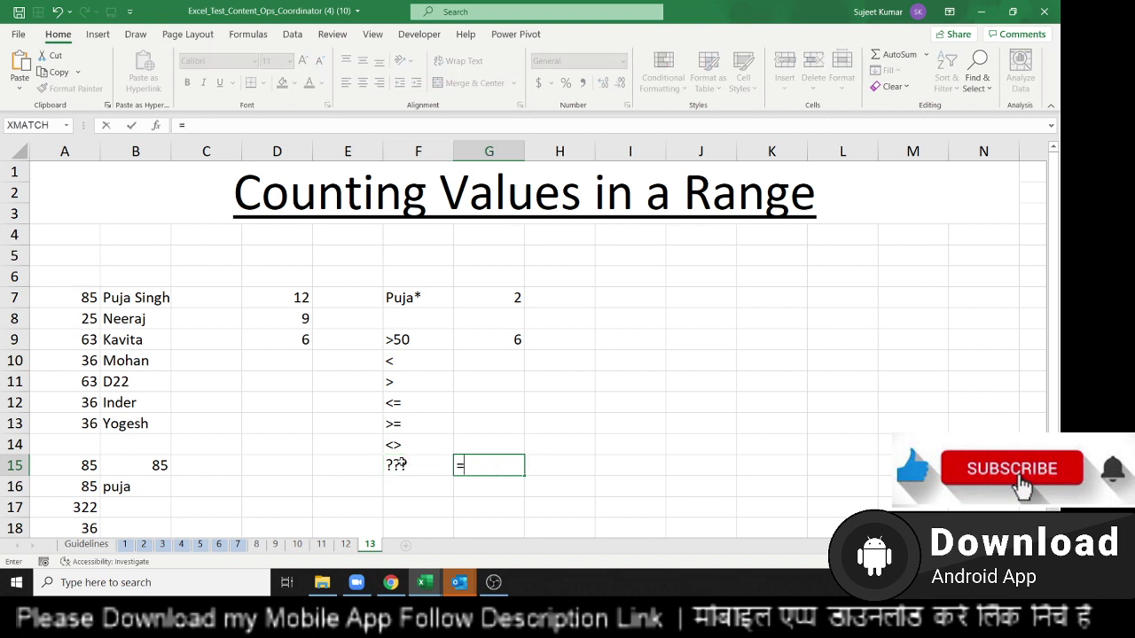
pyautogui.write('cou')
pyautogui.press('Down')
pyautogui.press('Down')
pyautogui.press('Down')
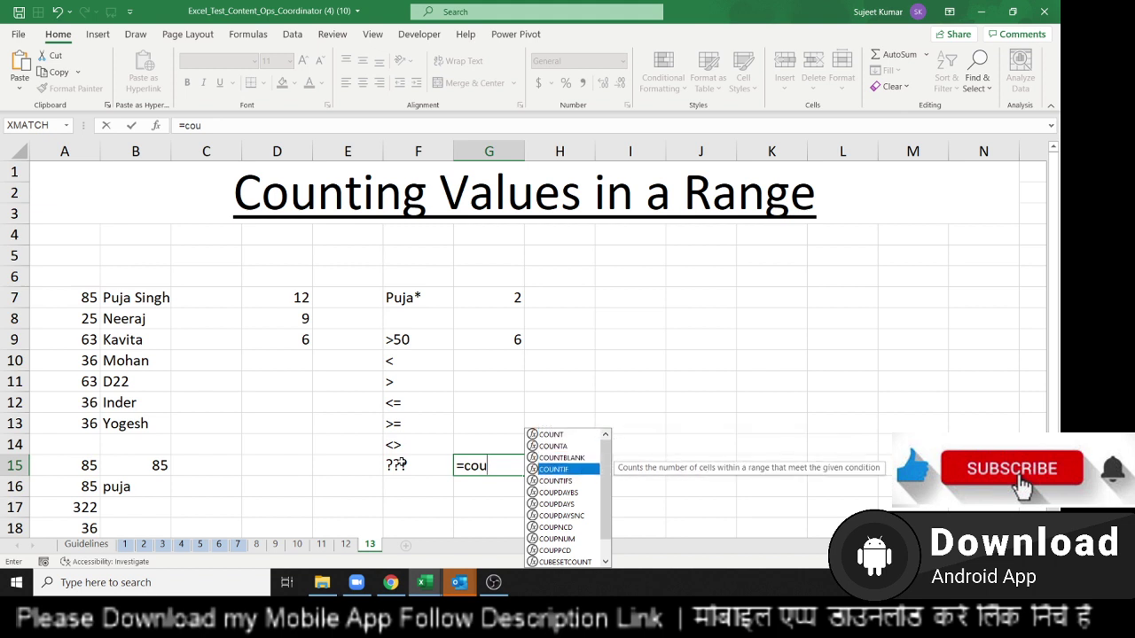
pyautogui.press('Tab')
pyautogui.press('Left')
pyautogui.press('Left')
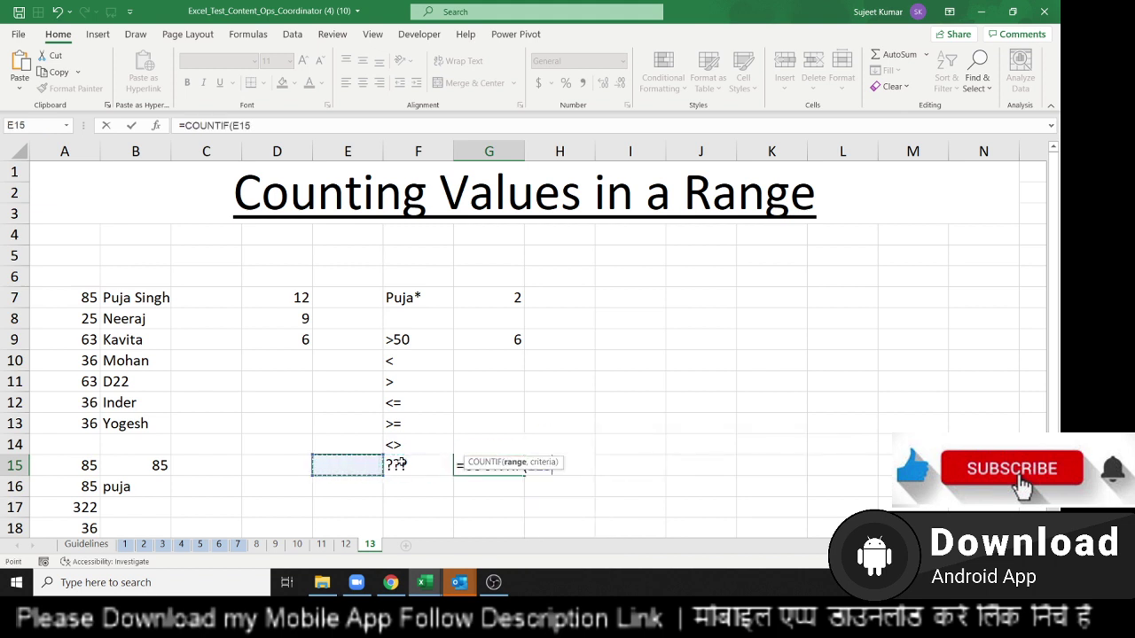
pyautogui.press('Left')
pyautogui.press('Left')
pyautogui.press('Left')
pyautogui.hotkey('shift', 'Down')
pyautogui.hotkey('shift', 'Up')
pyautogui.hotkey('shift', 'Up')
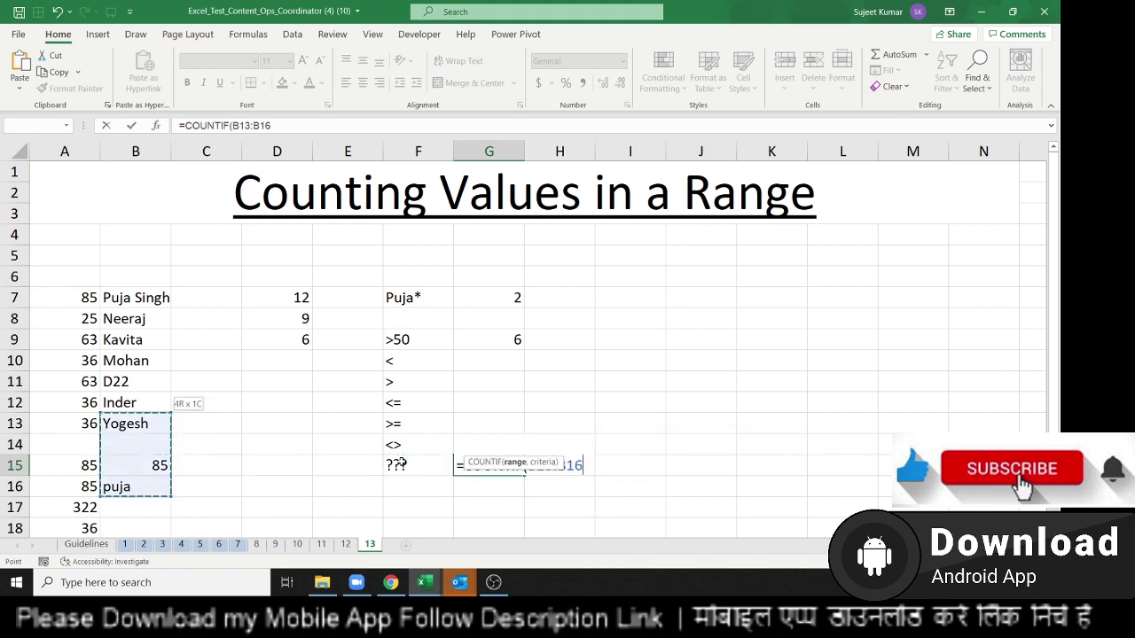
pyautogui.hotkey('shift', 'Up')
pyautogui.hotkey('shift', 'Up')
pyautogui.hotkey('shift', 'Up')
pyautogui.hotkey('shift', 'Up')
pyautogui.hotkey('shift', 'Up')
pyautogui.write(',')
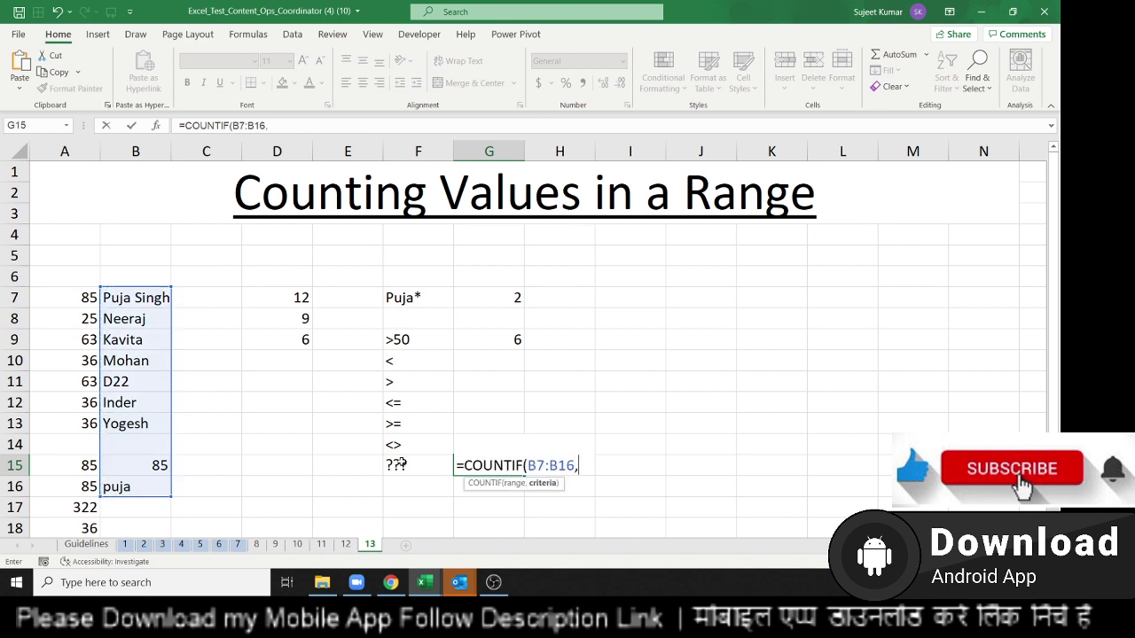
pyautogui.press('Left')
pyautogui.press('Return')
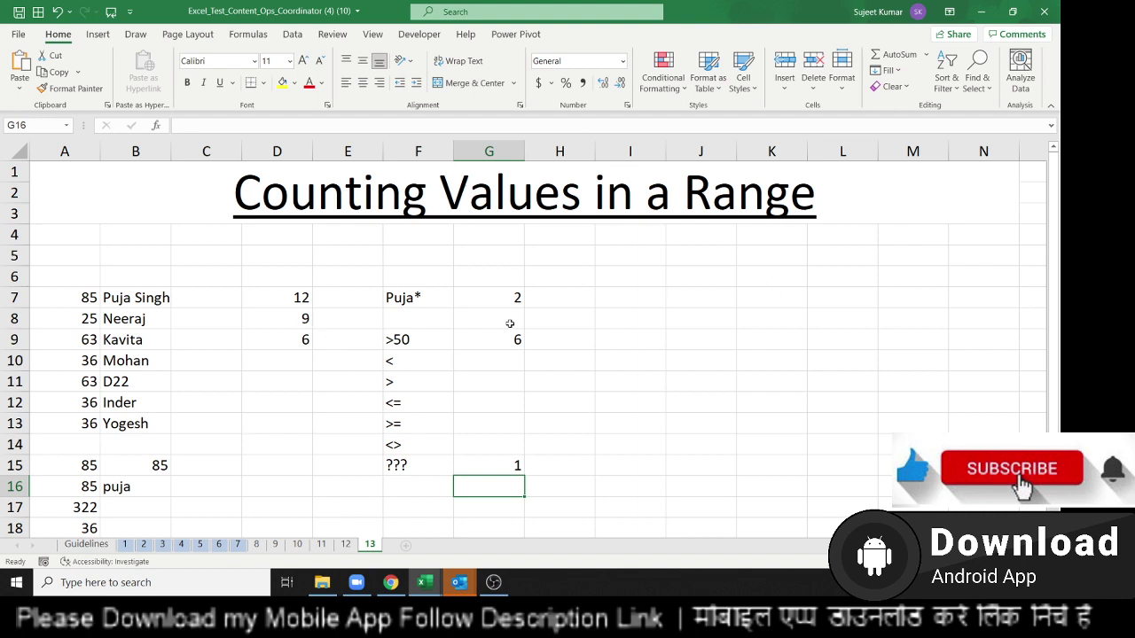
pyautogui.click(155, 312)
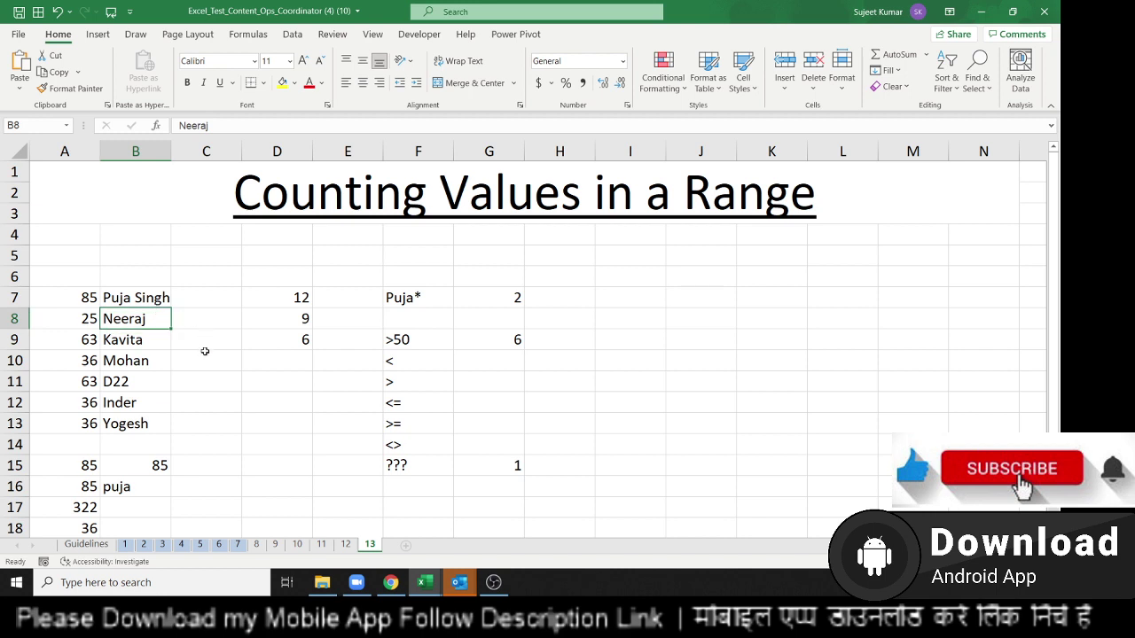
pyautogui.click(149, 300)
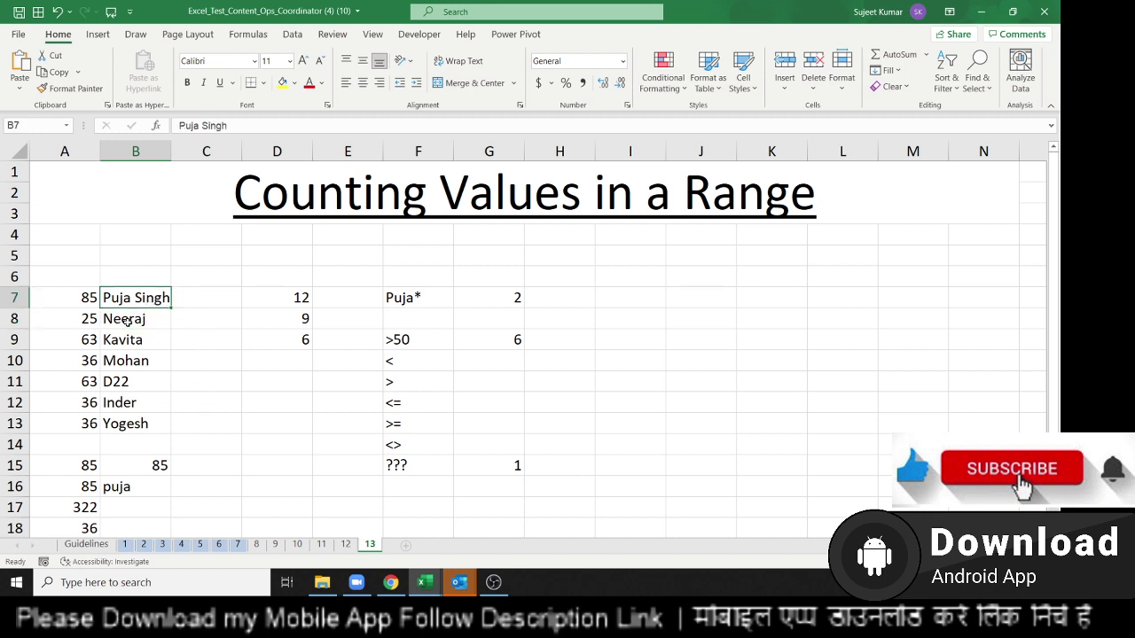
pyautogui.write('P')
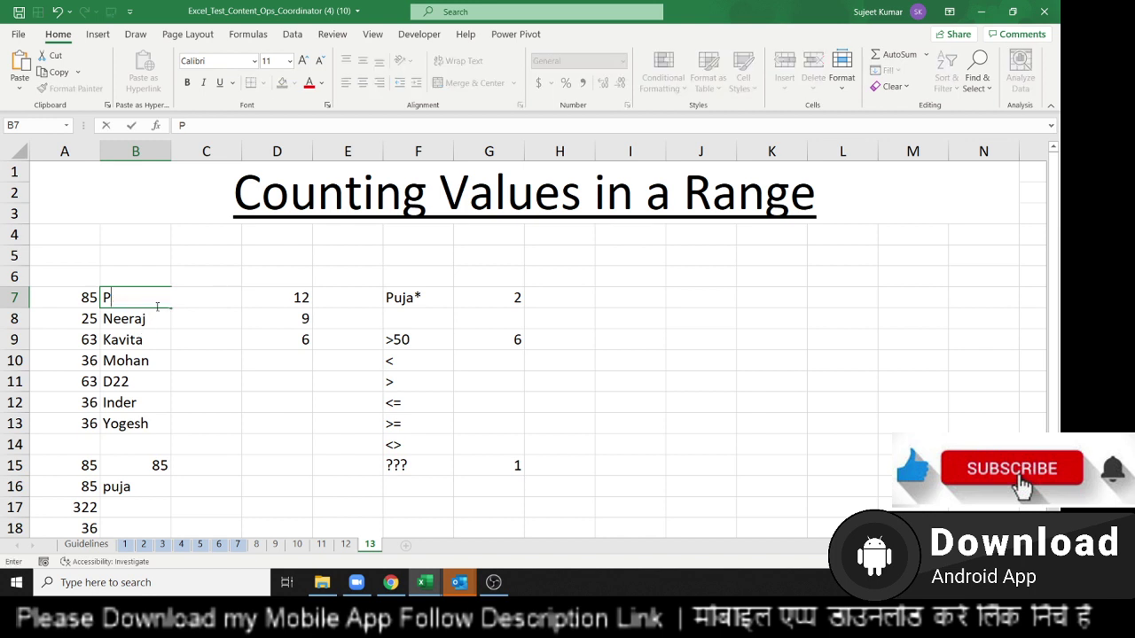
pyautogui.write('uja')
pyautogui.press('Return')
pyautogui.press('Down')
pyautogui.press('Down')
pyautogui.press('Down')
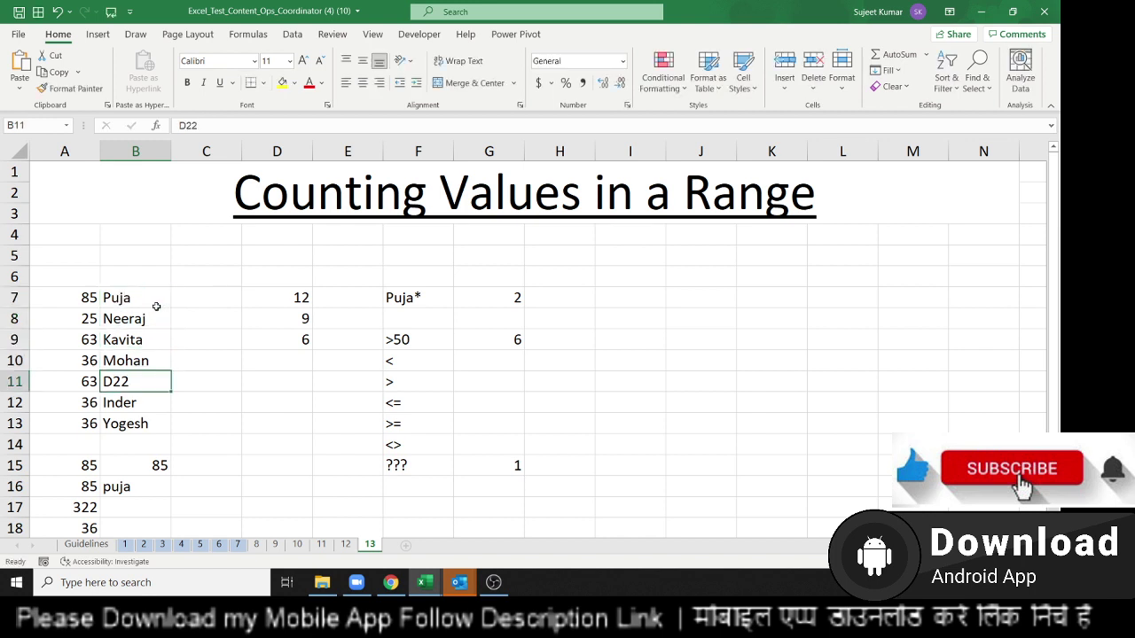
pyautogui.write('Puja')
pyautogui.press('Escape')
pyautogui.press('Down')
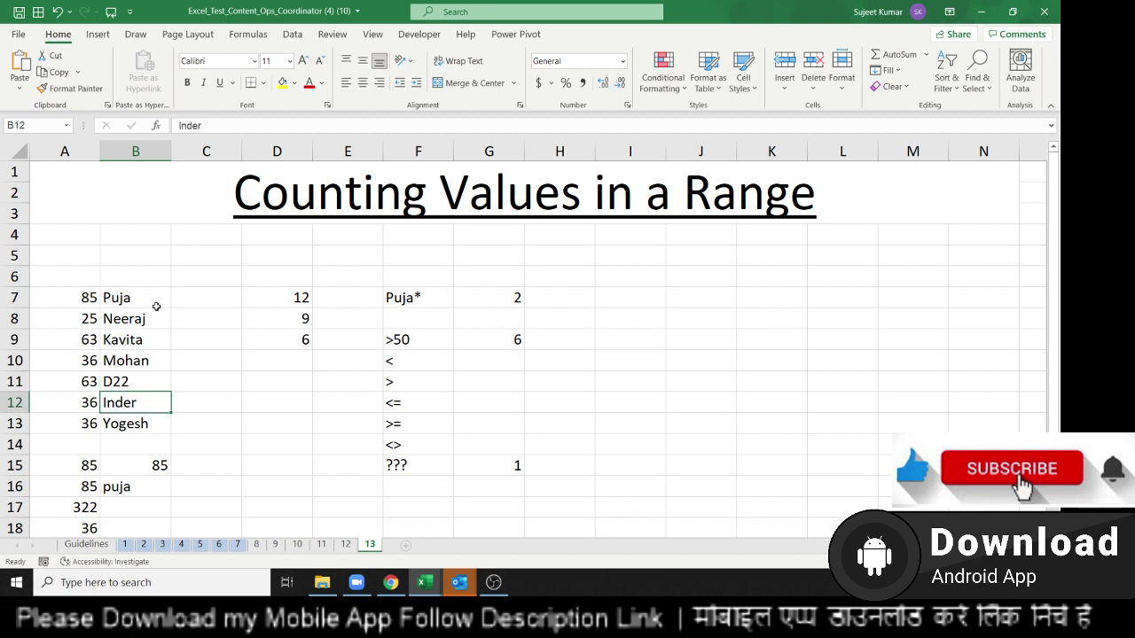
pyautogui.write('Puja')
pyautogui.press('Return')
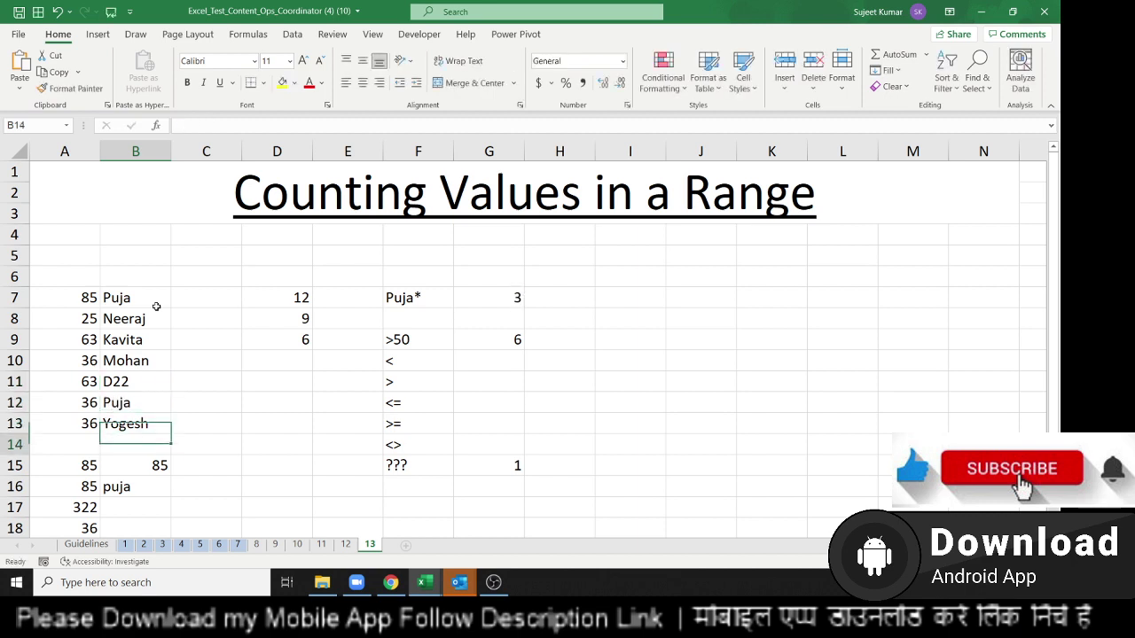
pyautogui.press('Down')
pyautogui.write('Puja')
pyautogui.press('Tab')
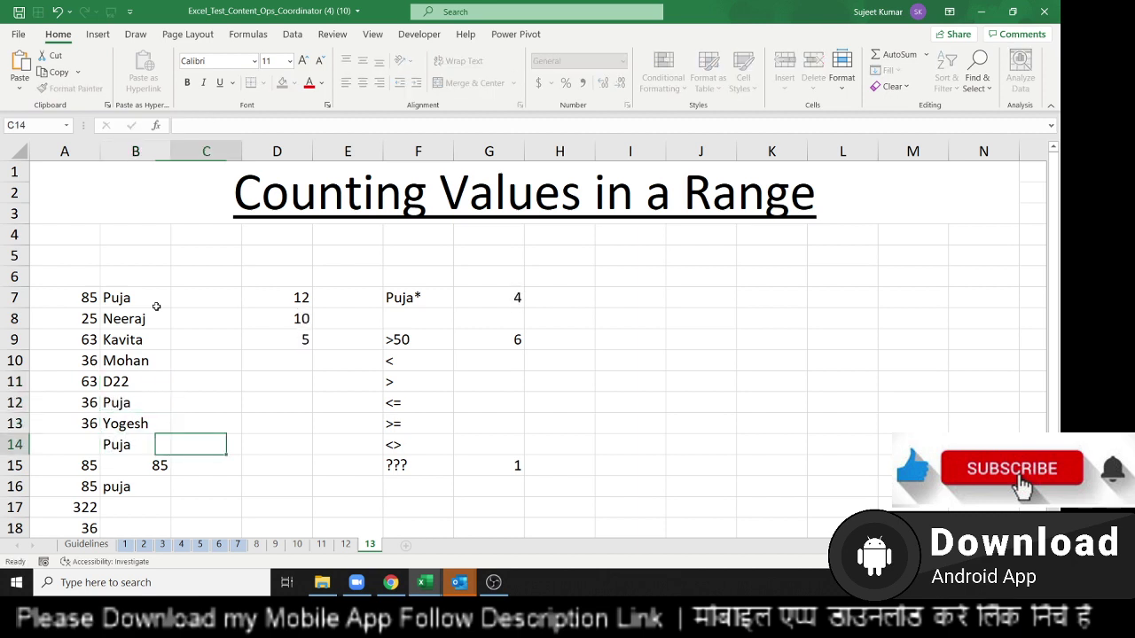
pyautogui.press('Up')
pyautogui.press('Up')
pyautogui.press('Up')
pyautogui.press('Up')
pyautogui.press('Up')
pyautogui.press('Up')
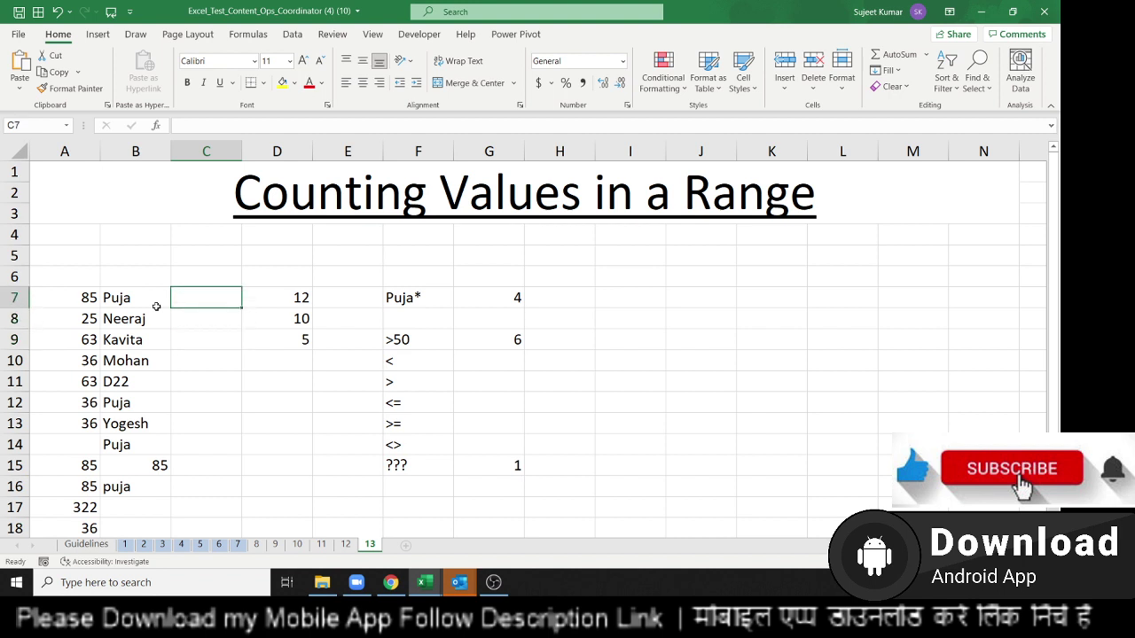
# Step: Enter the cities Delhi, Noida and Delhi in C7, C12 and C16
pyautogui.write('Delh')
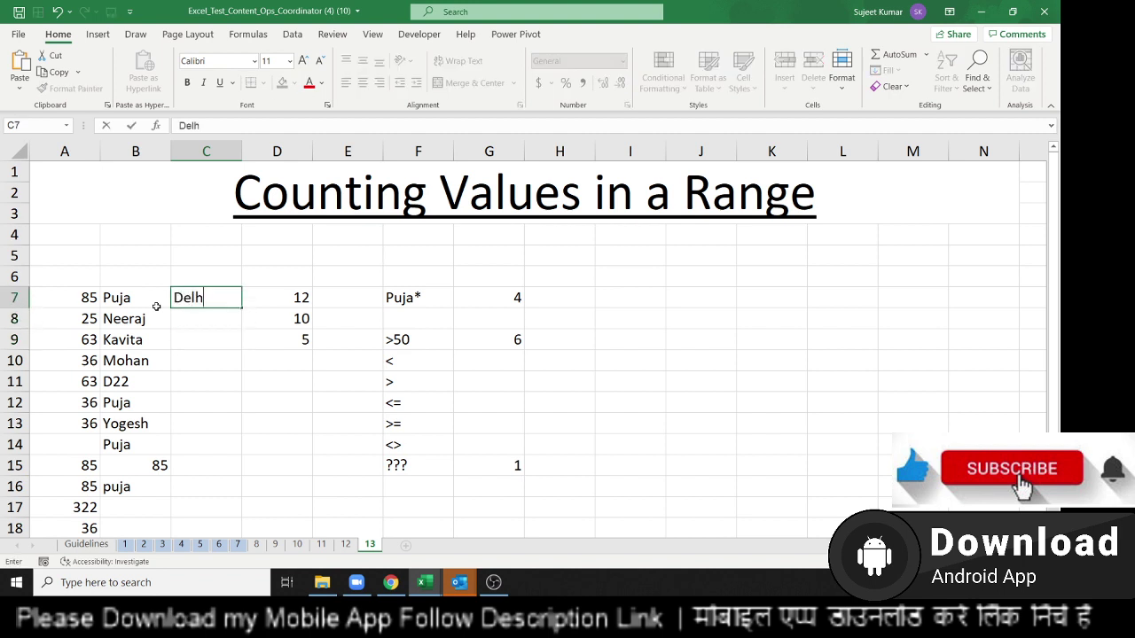
pyautogui.write('i')
pyautogui.press('Return')
pyautogui.press('Down')
pyautogui.press('Down')
pyautogui.press('Down')
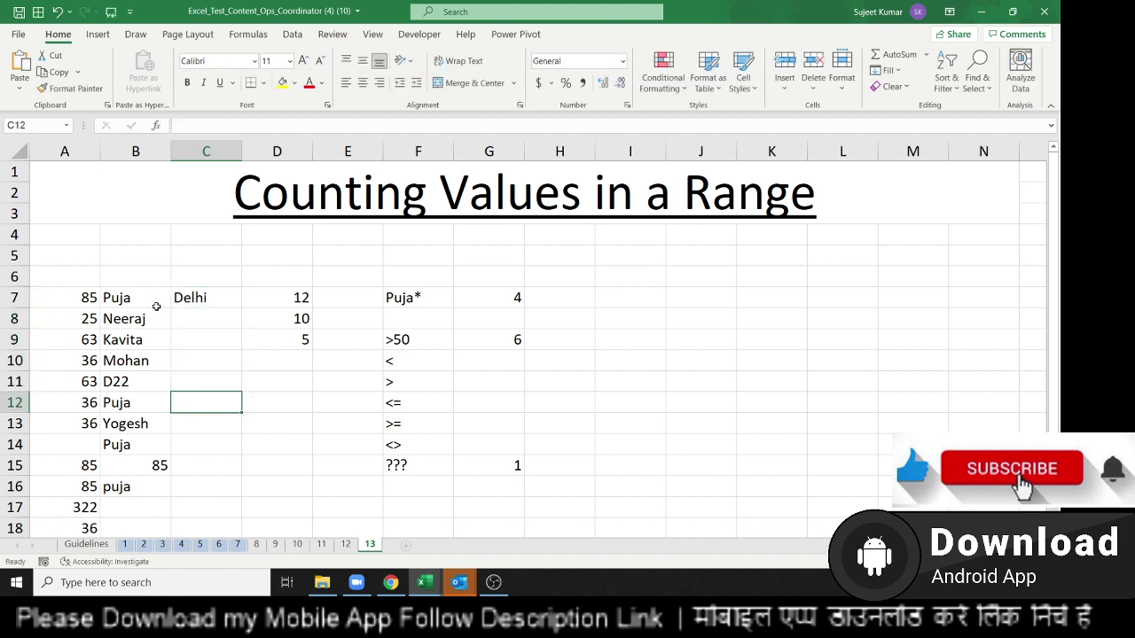
pyautogui.write('Noida')
pyautogui.press('Return')
pyautogui.press('Down')
pyautogui.press('Down')
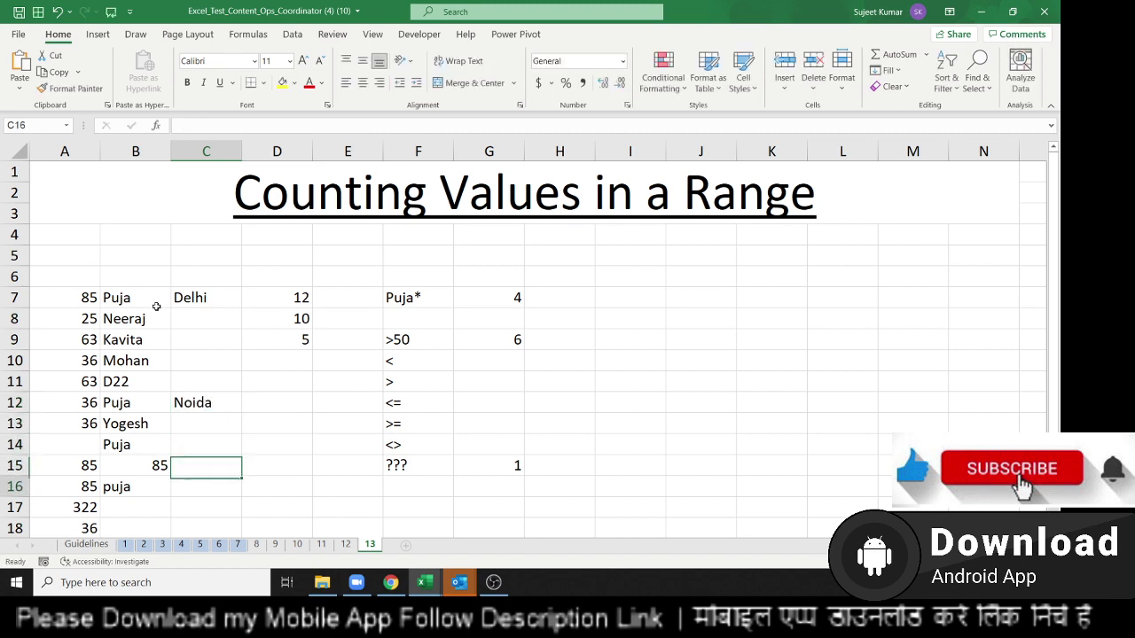
pyautogui.press('Down')
pyautogui.write('Delhi')
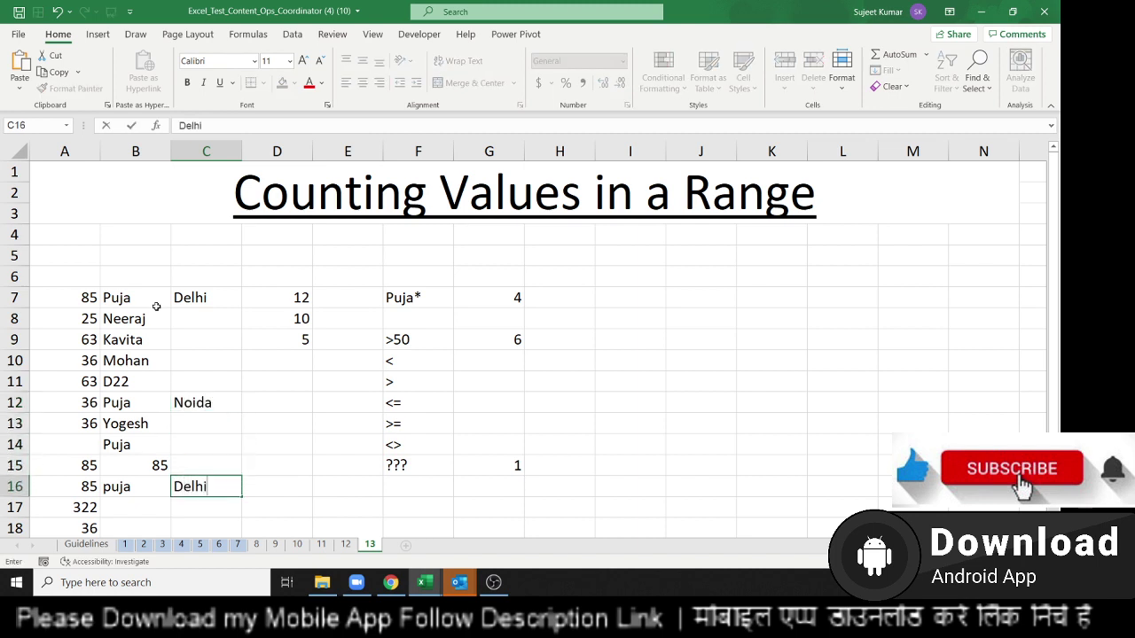
pyautogui.click(456, 493)
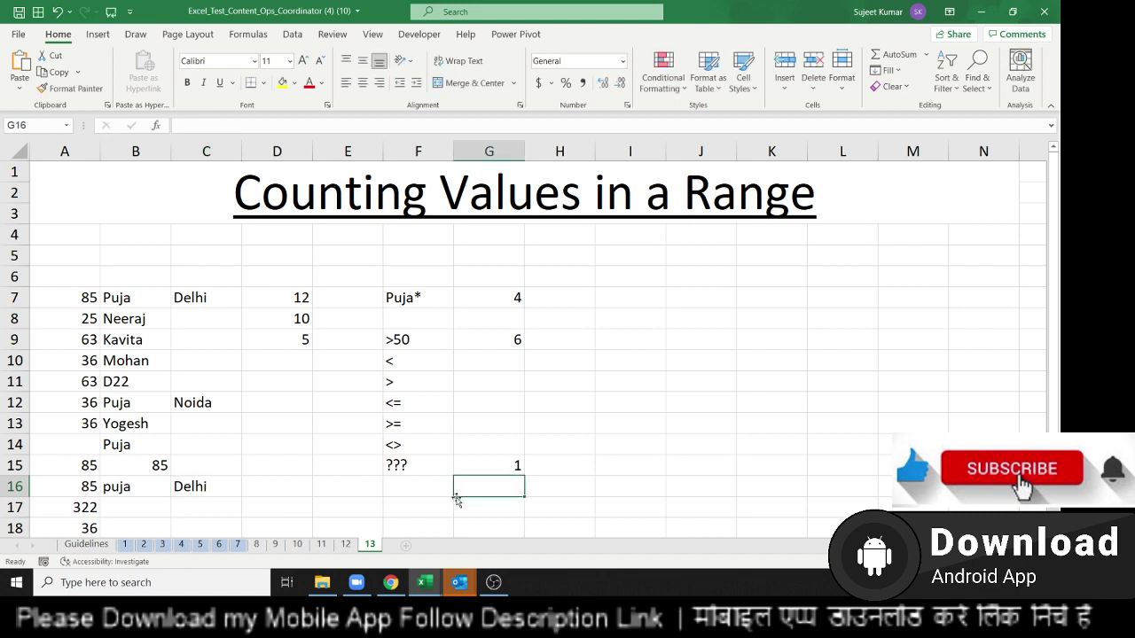
# Step: Enter the criteria Puja in F17 and Delhi in G17
pyautogui.click(449, 507)
pyautogui.write('Puja')
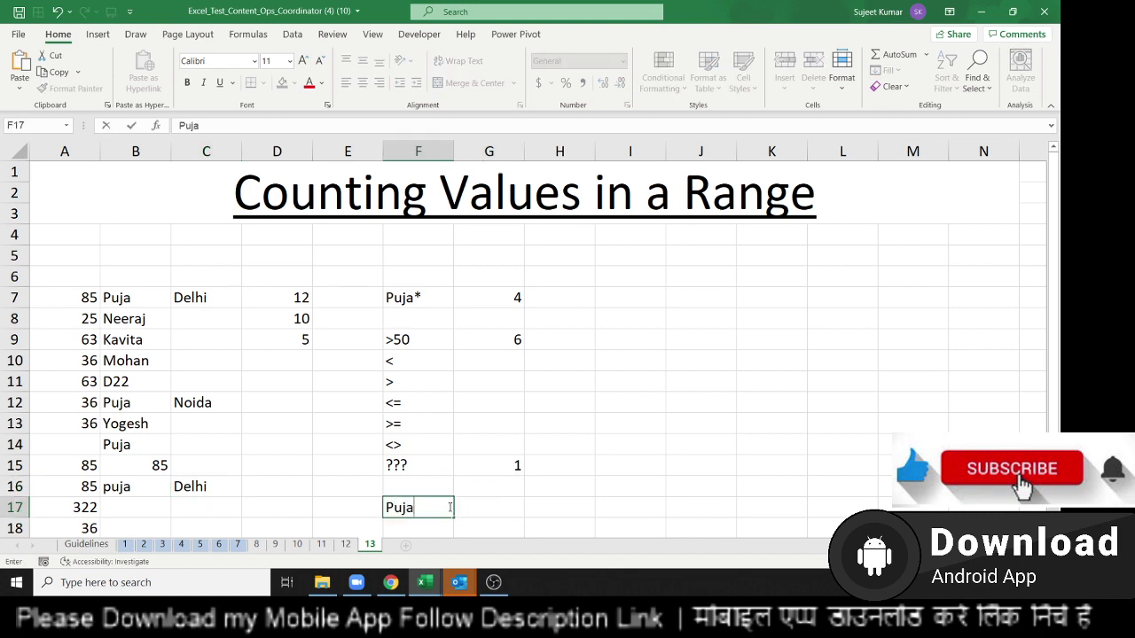
pyautogui.press('Tab')
pyautogui.write('Delhi')
pyautogui.press('Tab')
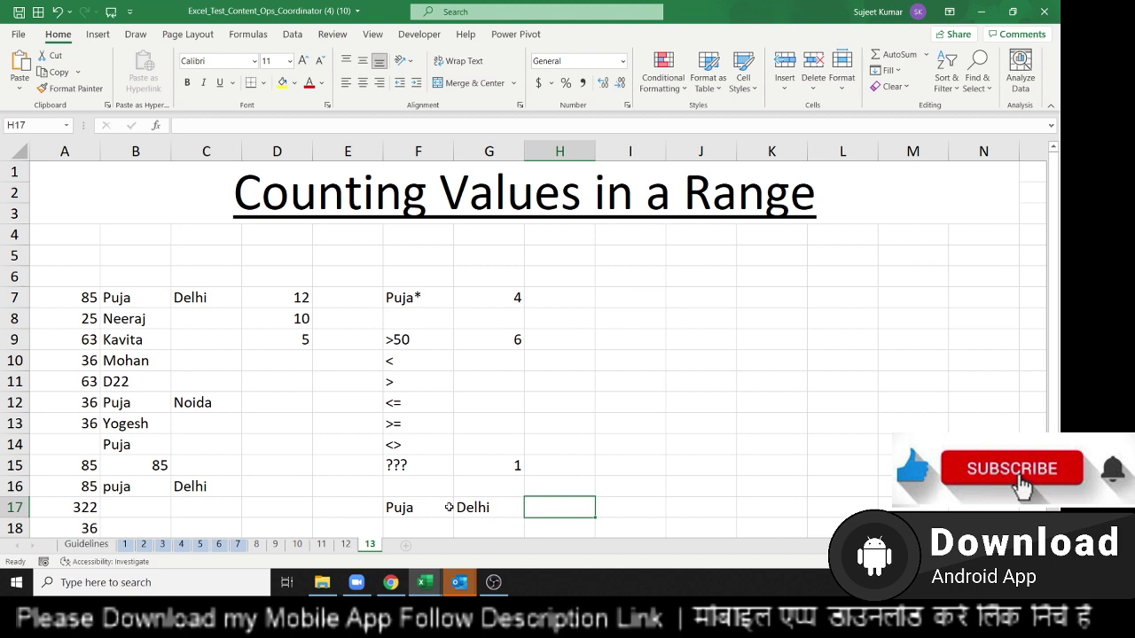
# Step: Start =COUNTIFS in H17 with range B7:B18 and criterion F17
pyautogui.write('=')
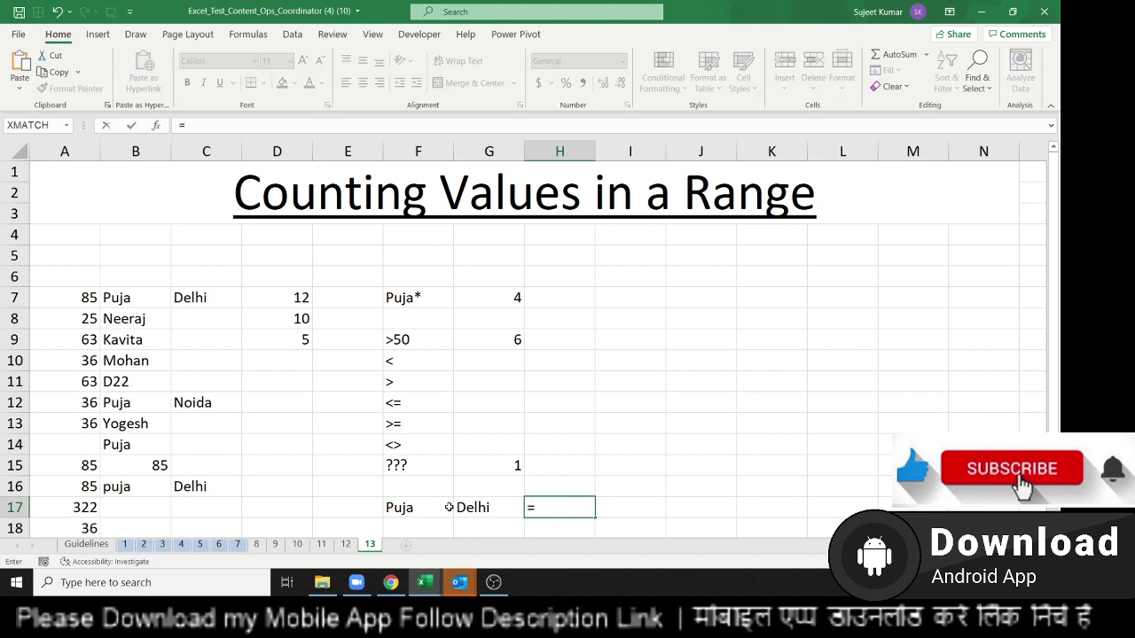
pyautogui.write('coun')
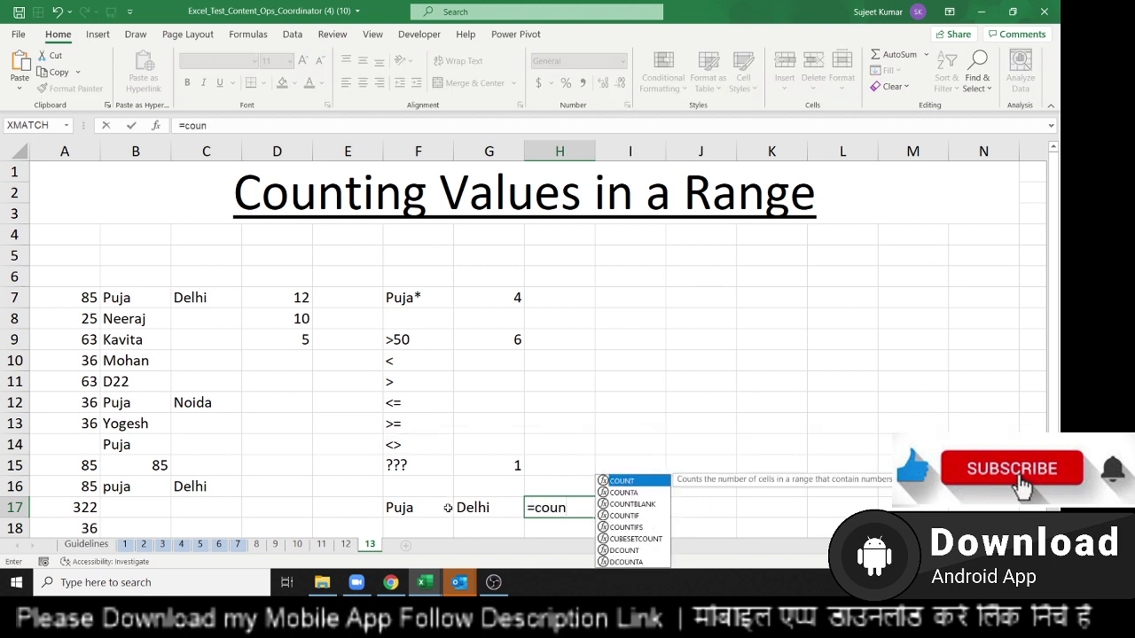
pyautogui.press('Down')
pyautogui.press('Down')
pyautogui.press('Down')
pyautogui.press('Tab')
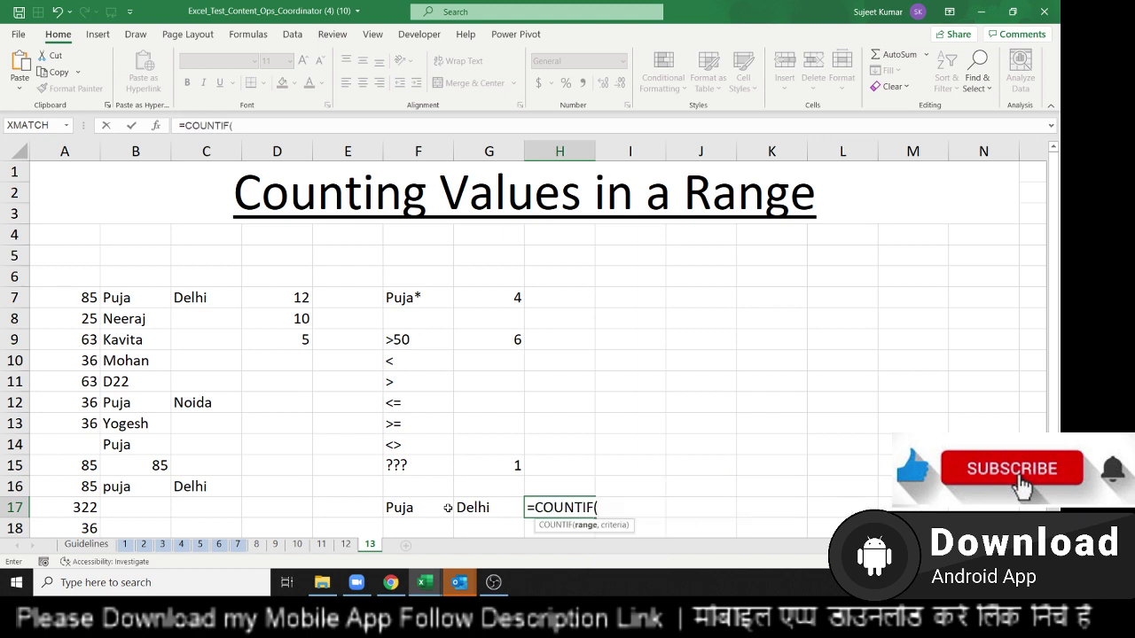
pyautogui.press('BackSpace')
pyautogui.press('Down')
pyautogui.press('Tab')
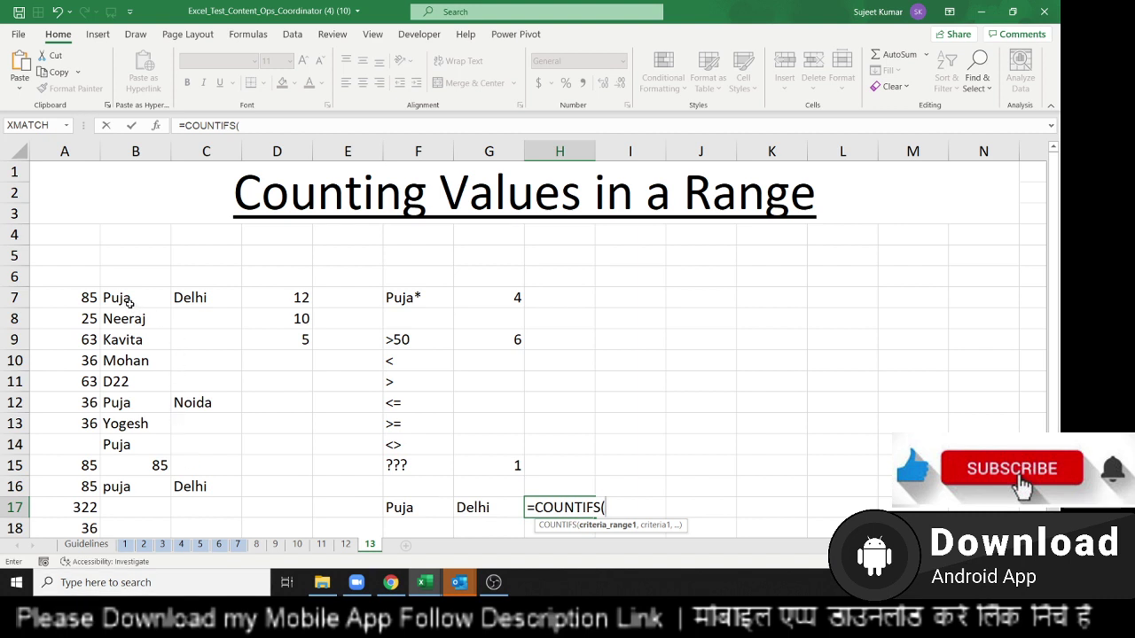
pyautogui.moveTo(129, 302); pyautogui.dragTo(132, 528)
pyautogui.write(',')
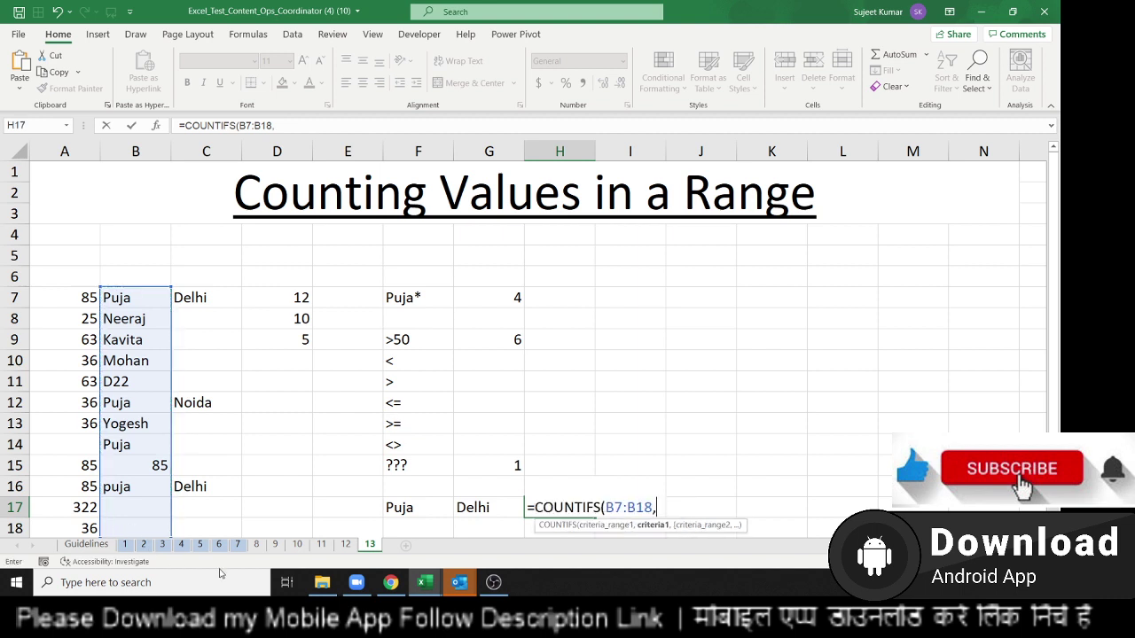
pyautogui.click(401, 504)
# Step: Add range C7:C18 with criterion G17 to complete the formula, which returns 2
pyautogui.write(',')
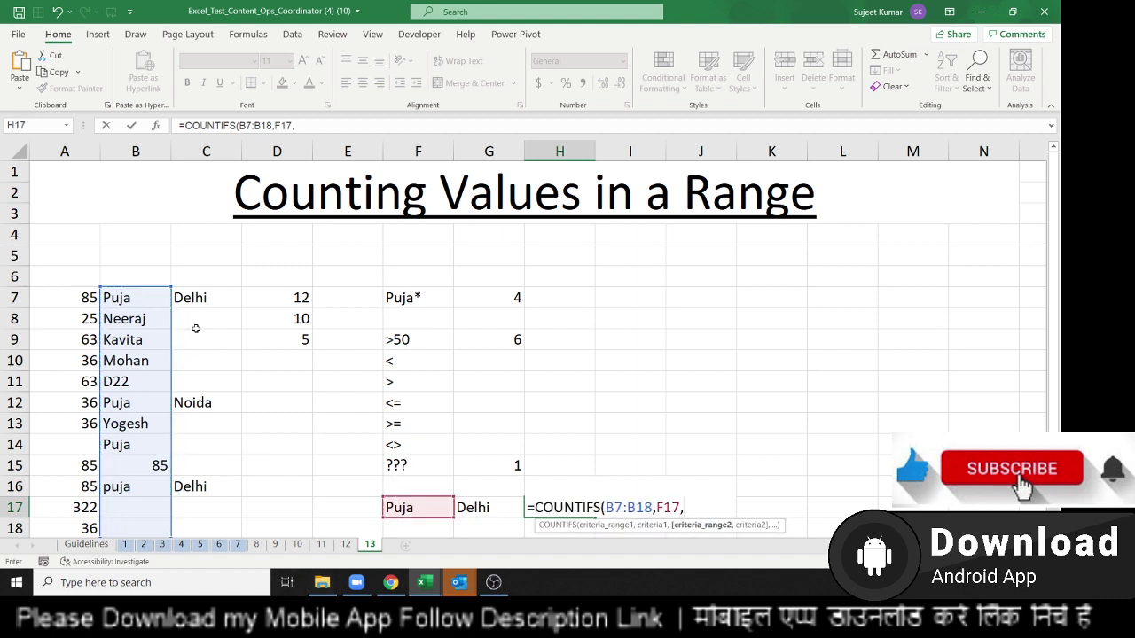
pyautogui.moveTo(195, 300)
pyautogui.mouseDown()
pyautogui.moveTo(208, 545)
pyautogui.moveTo(208, 497)
pyautogui.mouseUp()
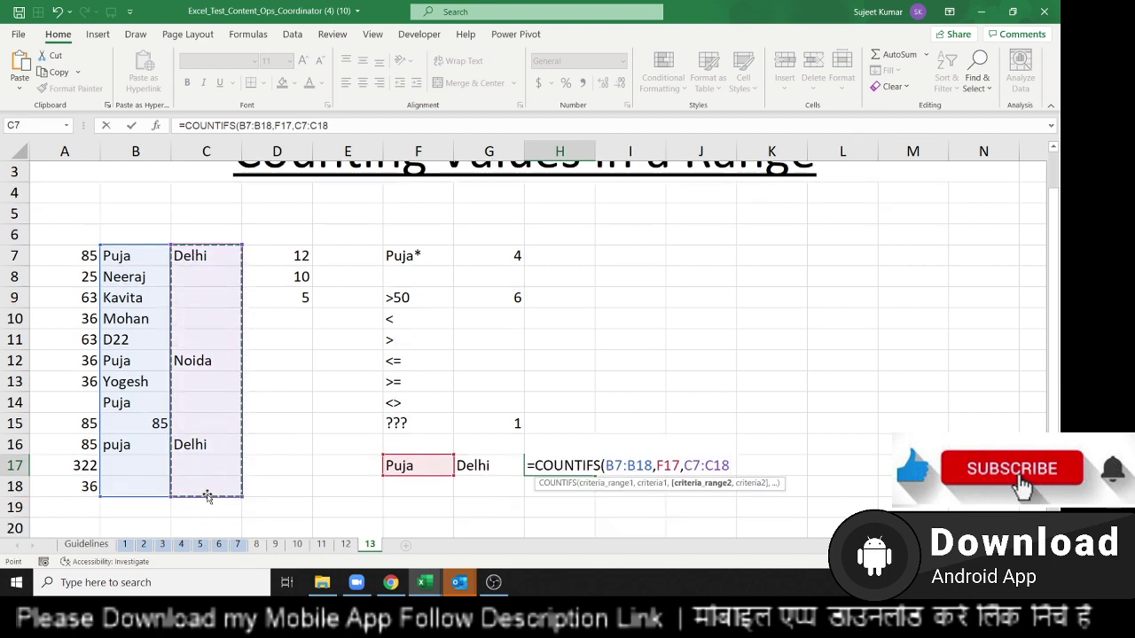
pyautogui.write(',')
pyautogui.click(477, 468)
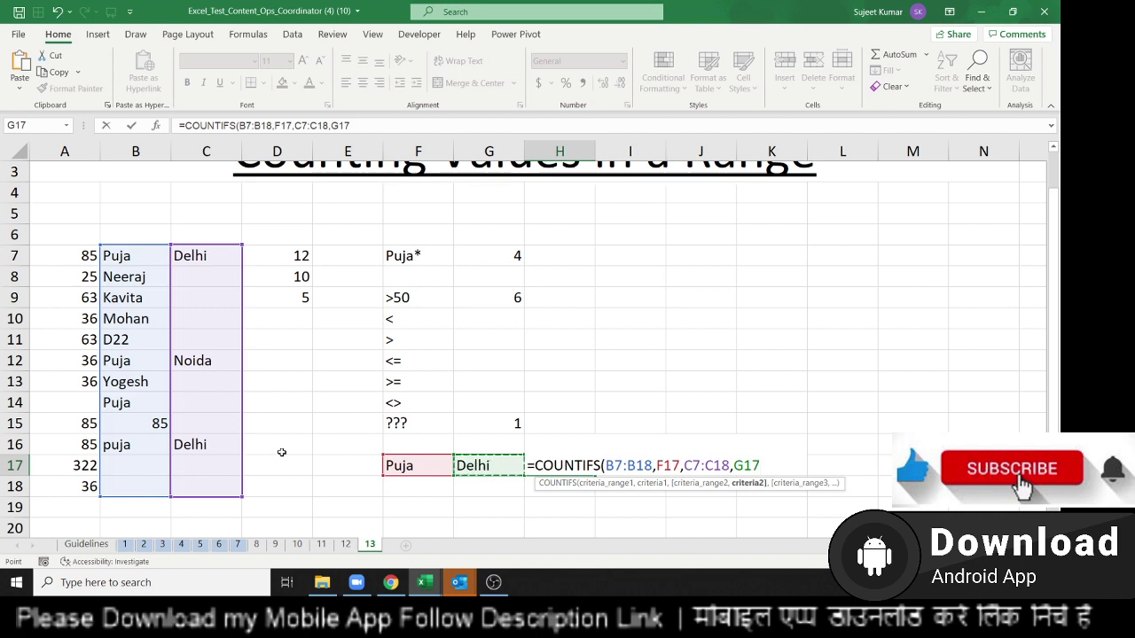
pyautogui.scroll(1, 281, 453)
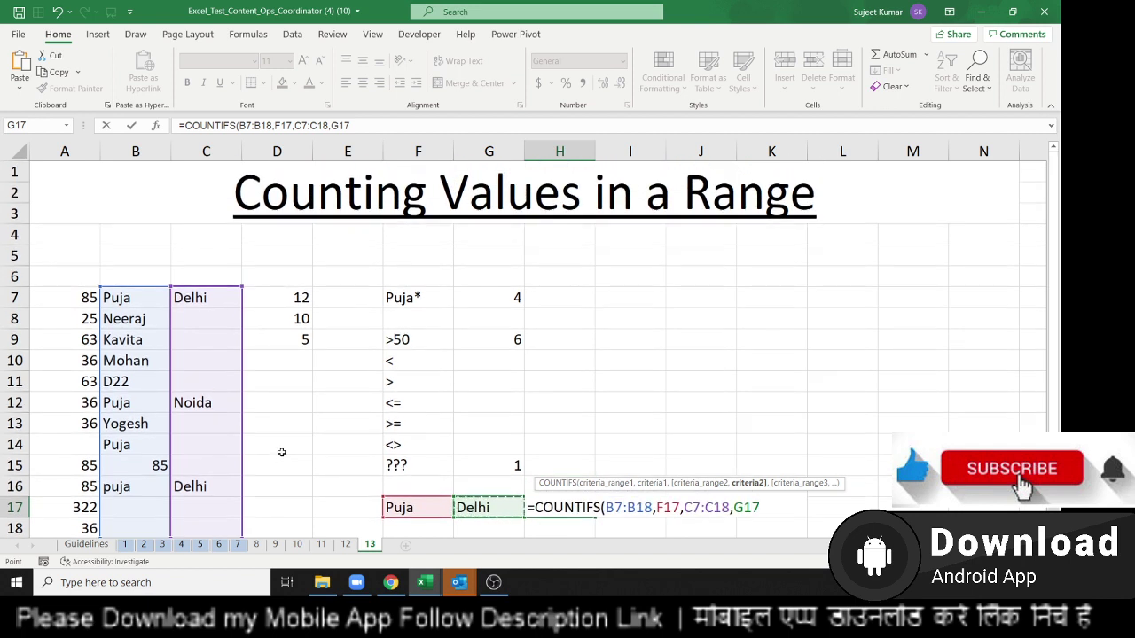
pyautogui.write(',')
pyautogui.press('BackSpace')
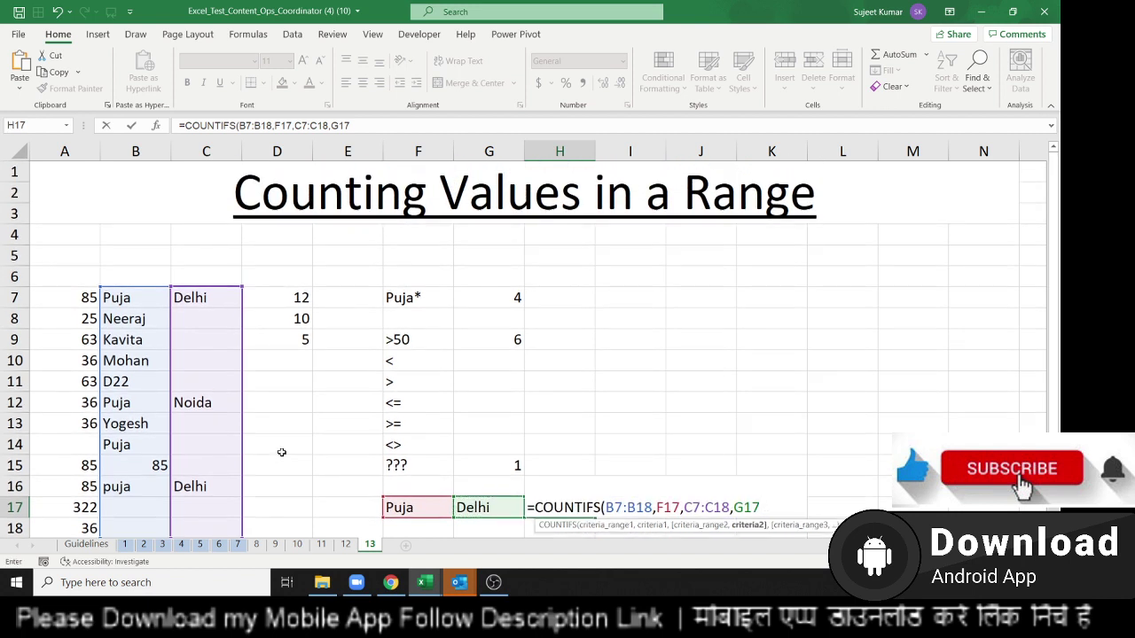
pyautogui.press('Return')
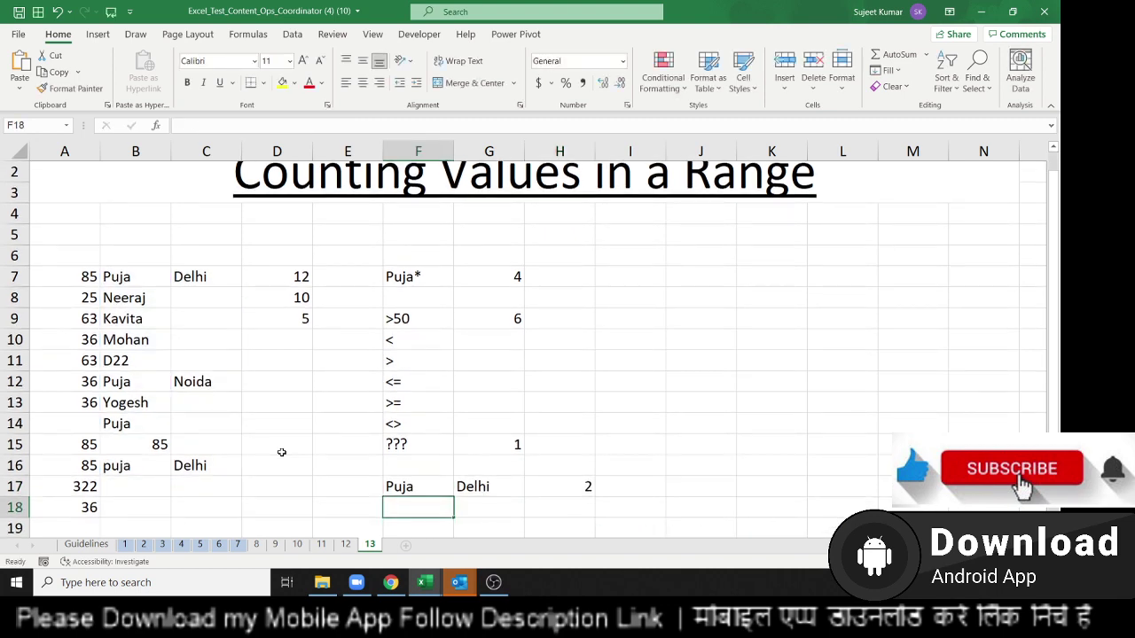
pyautogui.press('Up')
pyautogui.press('Right')
pyautogui.press('Right')
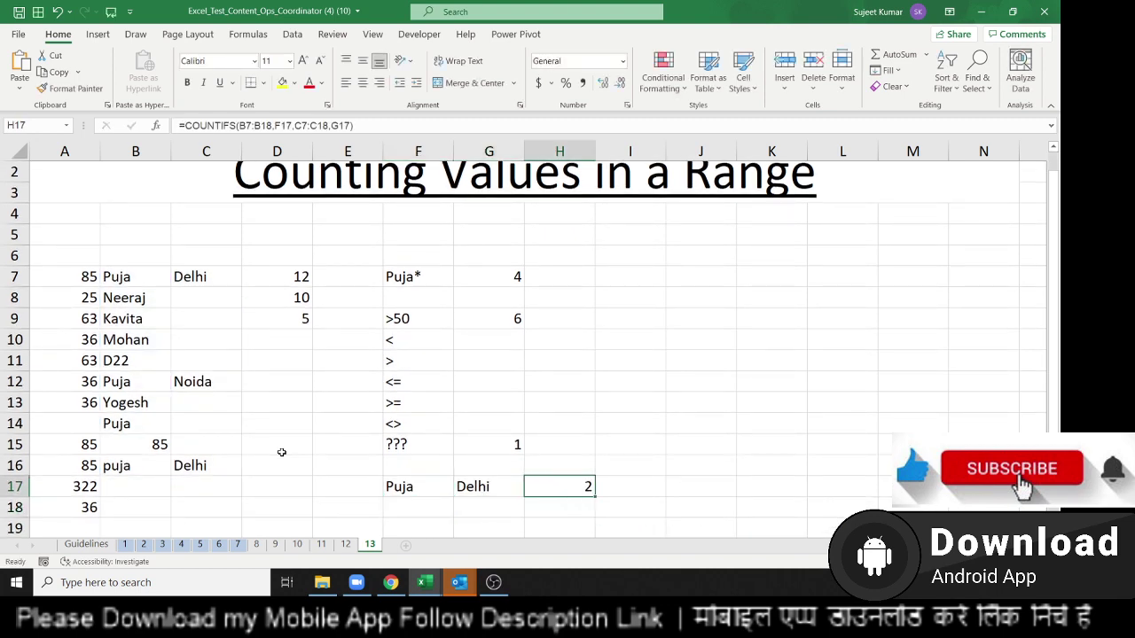
# Step: View the EXCEL MIS TRAINING app listing on Google Play in a new Chrome tab, then close the tab
pyautogui.scroll(1, 426, 410)
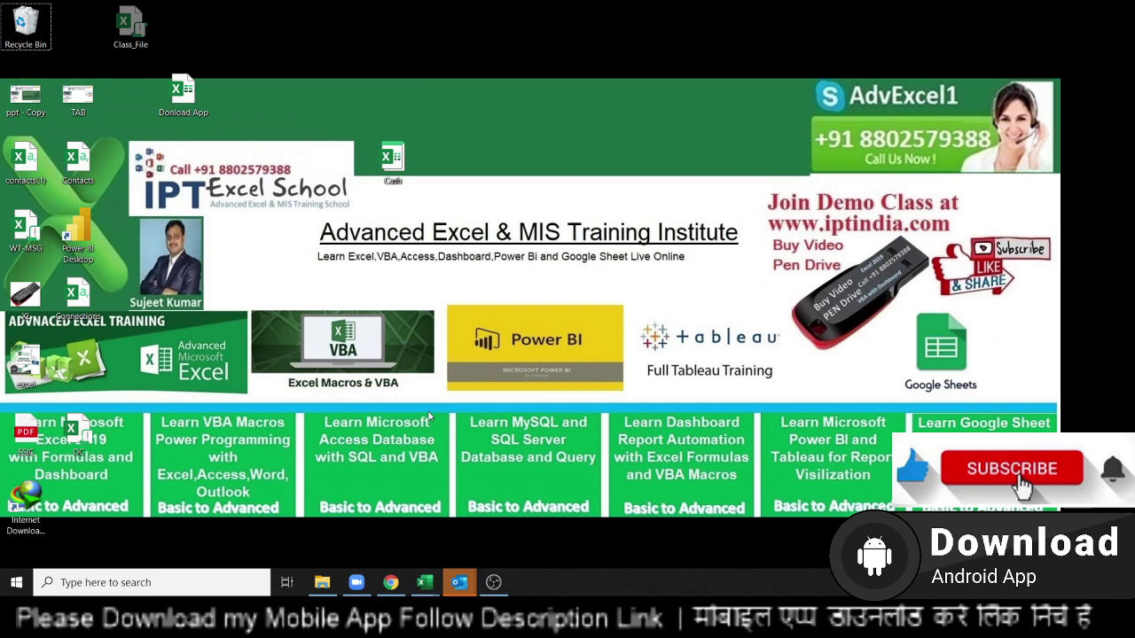
pyautogui.click(390, 583)
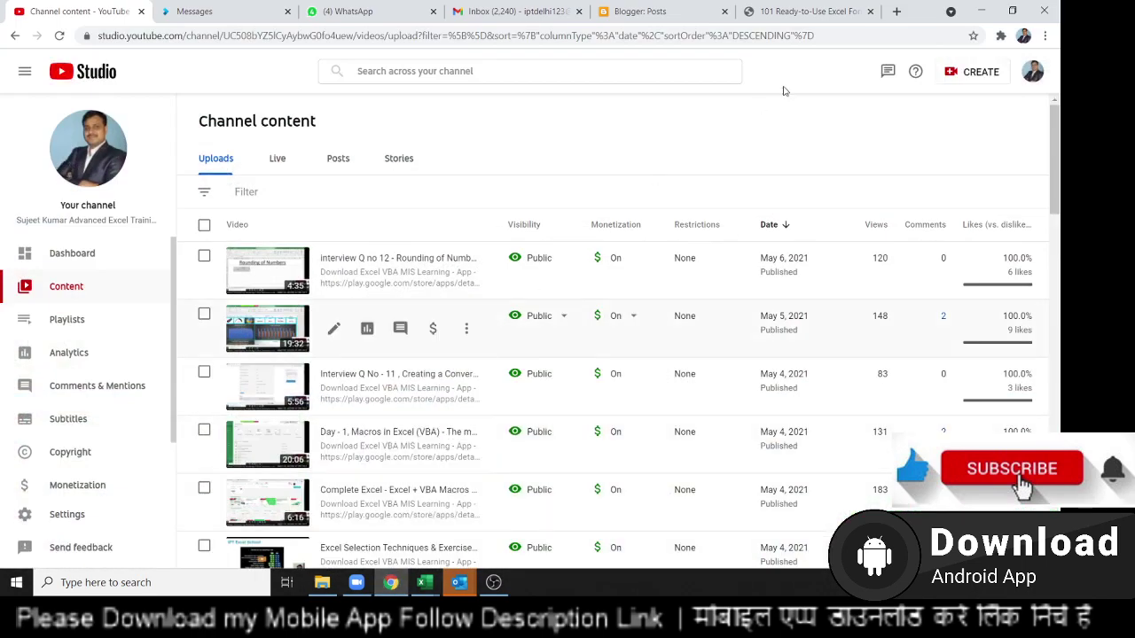
pyautogui.click(895, 12)
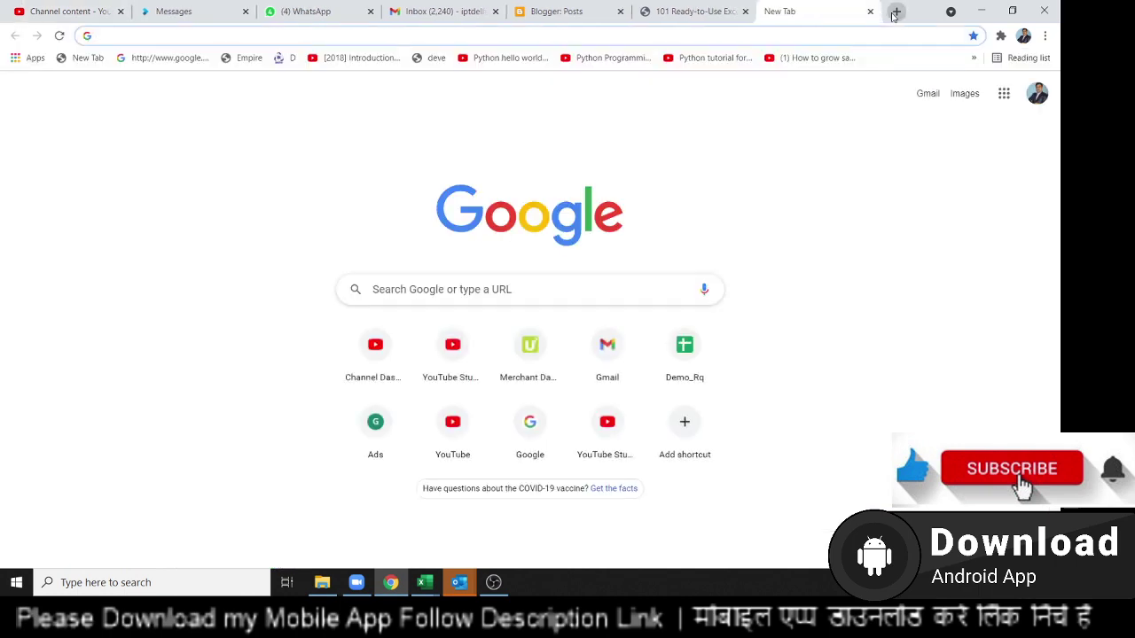
pyautogui.write('pl')
pyautogui.press('Return')
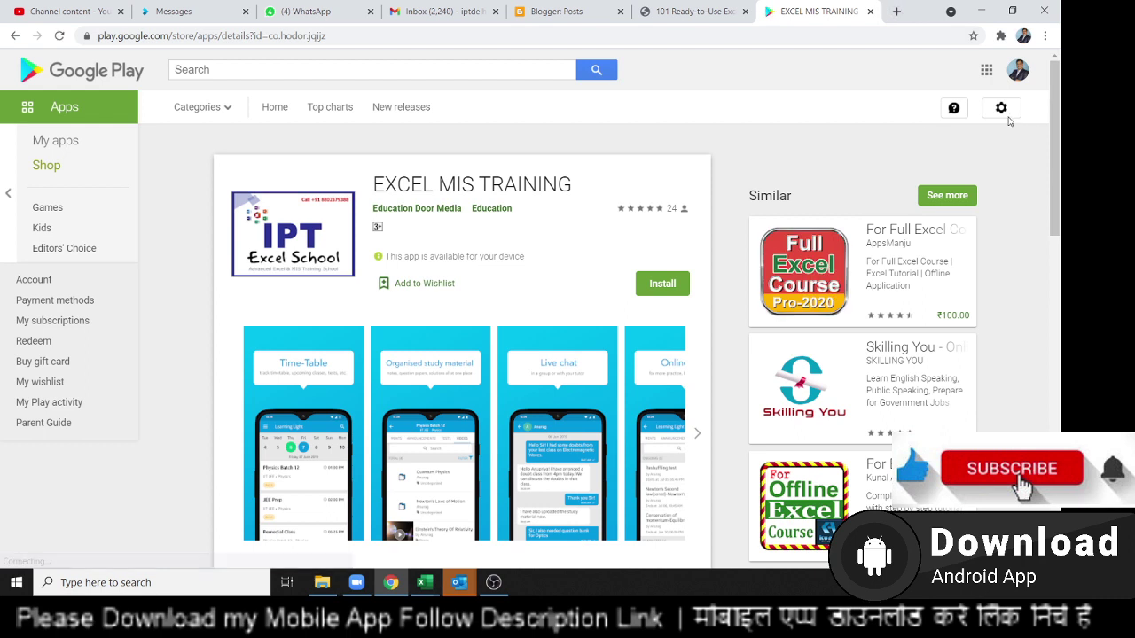
pyautogui.tripleClick(427, 185)
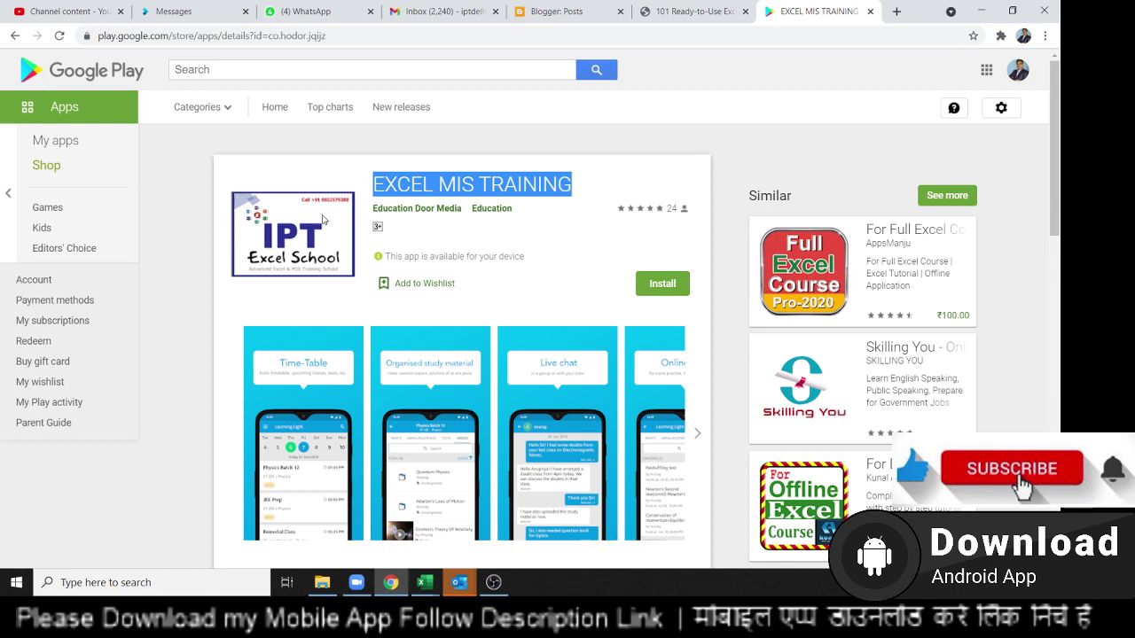
pyautogui.click(870, 12)
# Step: Switch to the Classplus tab and browse the study material videos
pyautogui.click(207, 11)
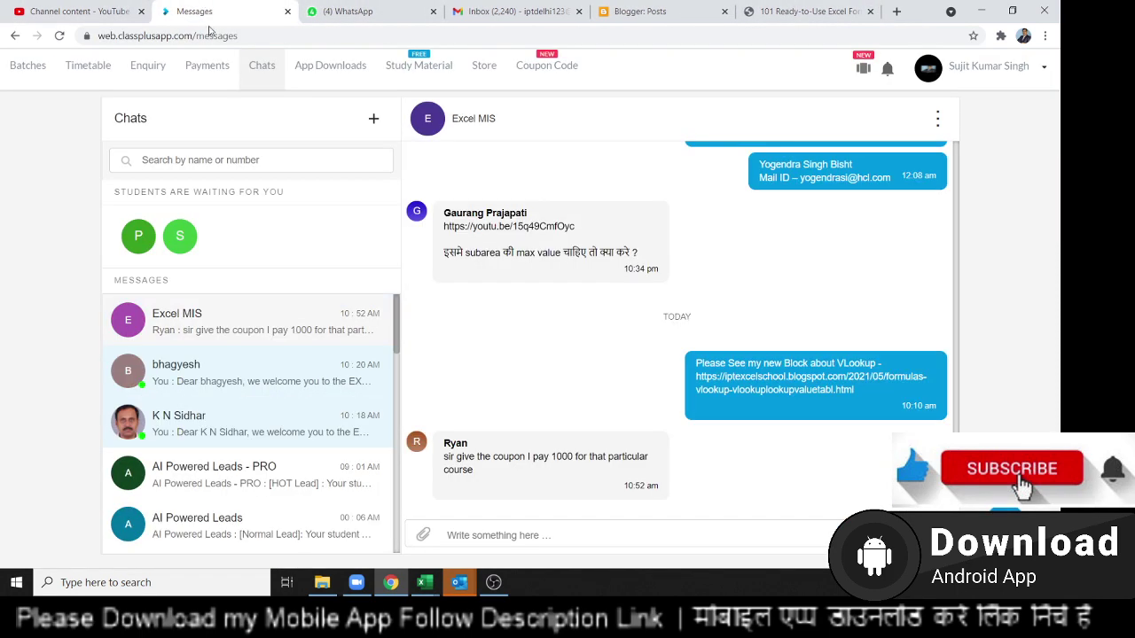
pyautogui.click(139, 39)
pyautogui.click(193, 35)
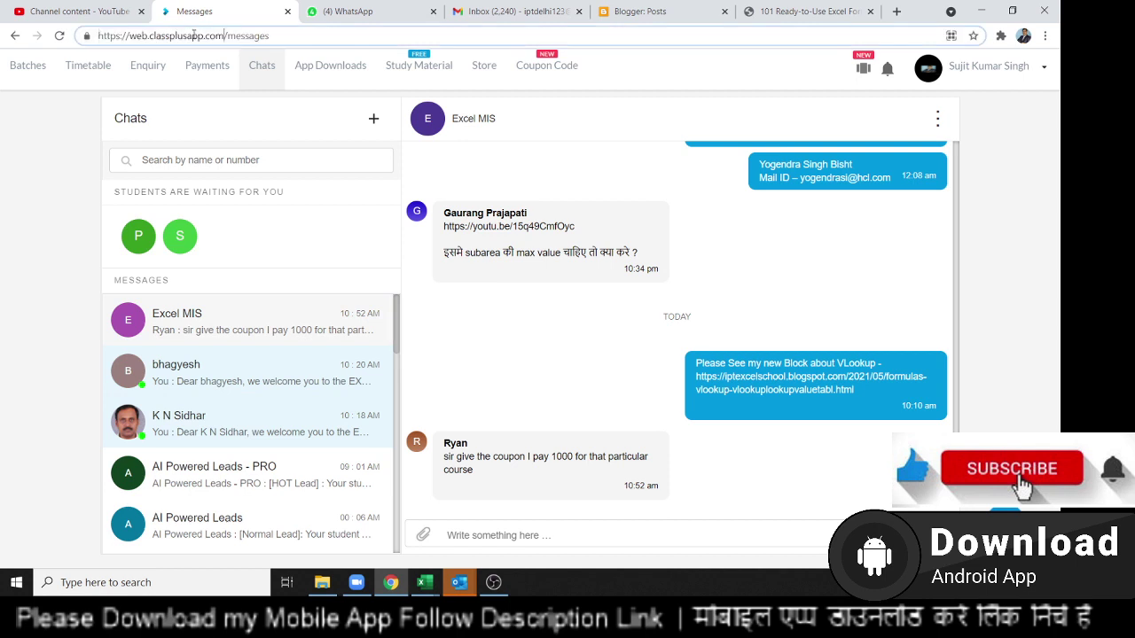
pyautogui.moveTo(224, 36); pyautogui.dragTo(38, 41)
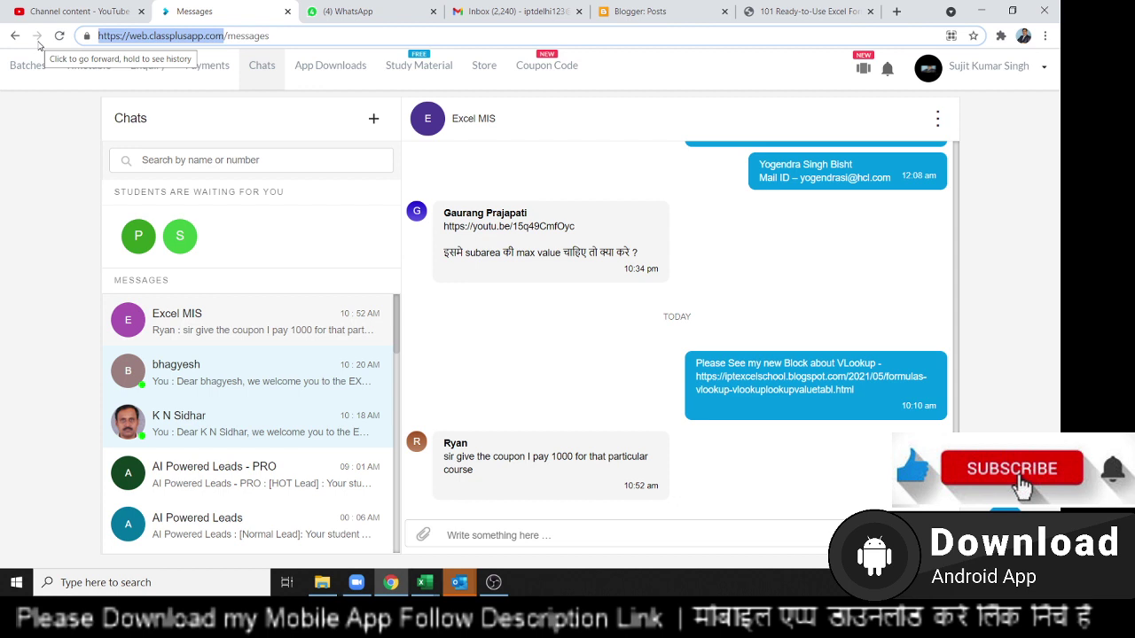
pyautogui.click(405, 84)
pyautogui.click(76, 190)
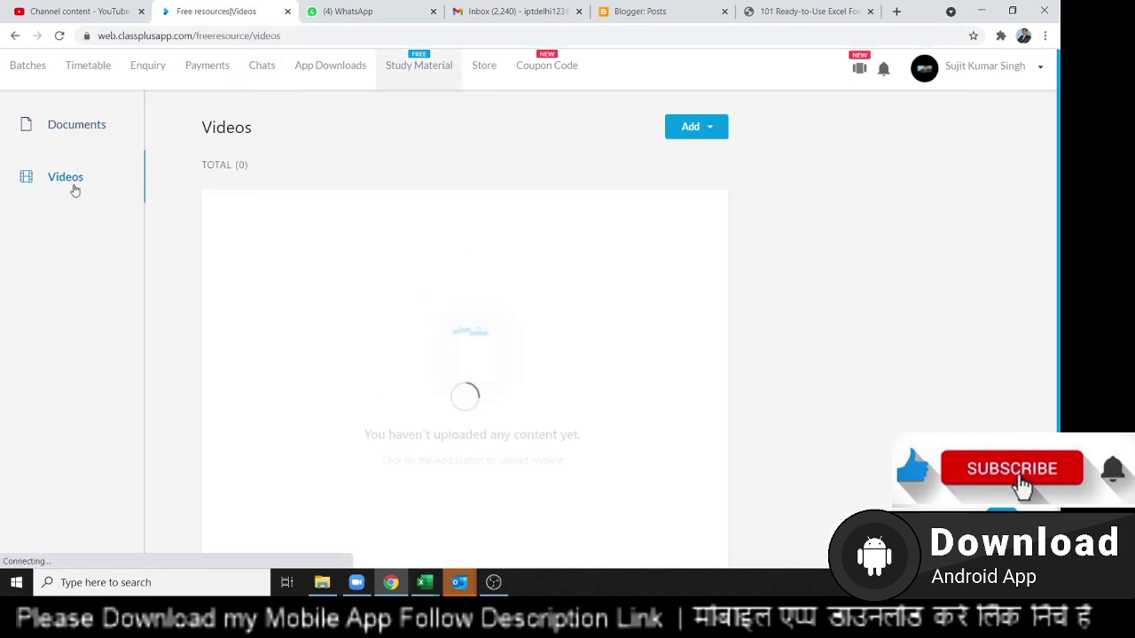
pyautogui.scroll(-4, 262, 239)
pyautogui.scroll(-4, 267, 248)
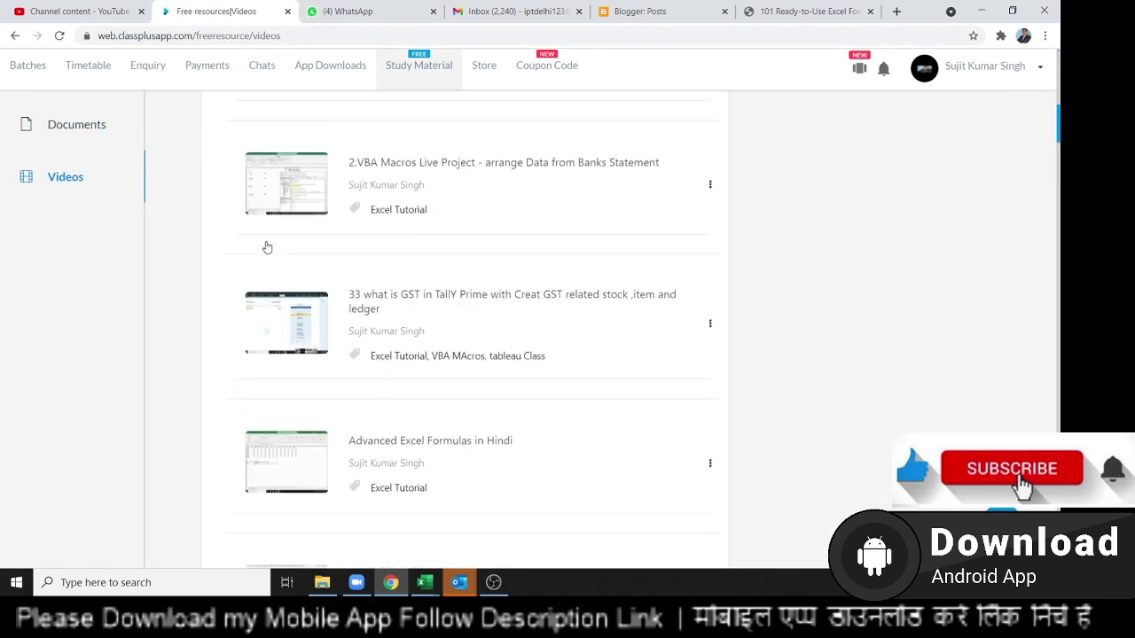
pyautogui.scroll(5, 267, 247)
pyautogui.scroll(3, 270, 240)
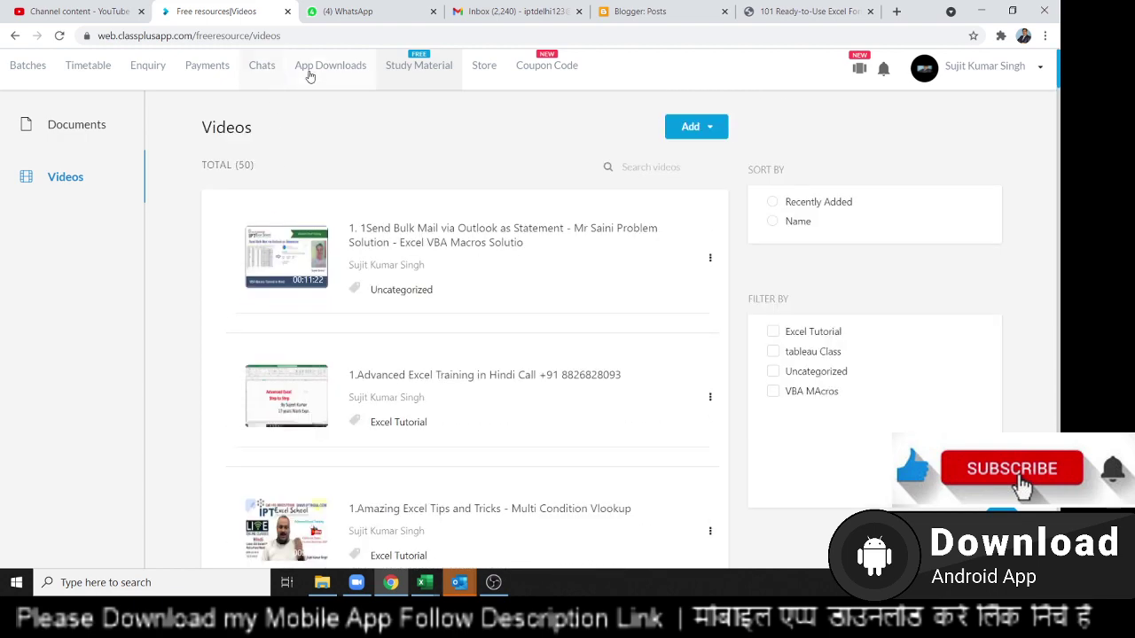
# Step: Return to the chats page and scroll through the conversation list
pyautogui.click(262, 69)
pyautogui.scroll(-2, 252, 337)
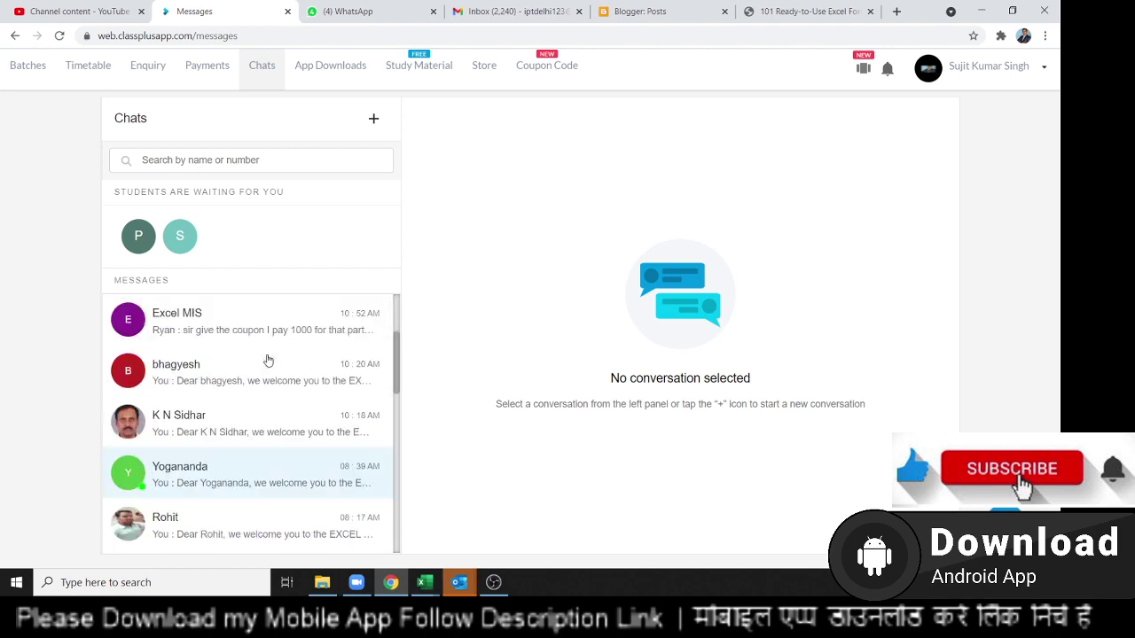
pyautogui.scroll(-3, 270, 385)
pyautogui.scroll(-2, 270, 385)
pyautogui.scroll(4, 275, 413)
pyautogui.scroll(1, 276, 413)
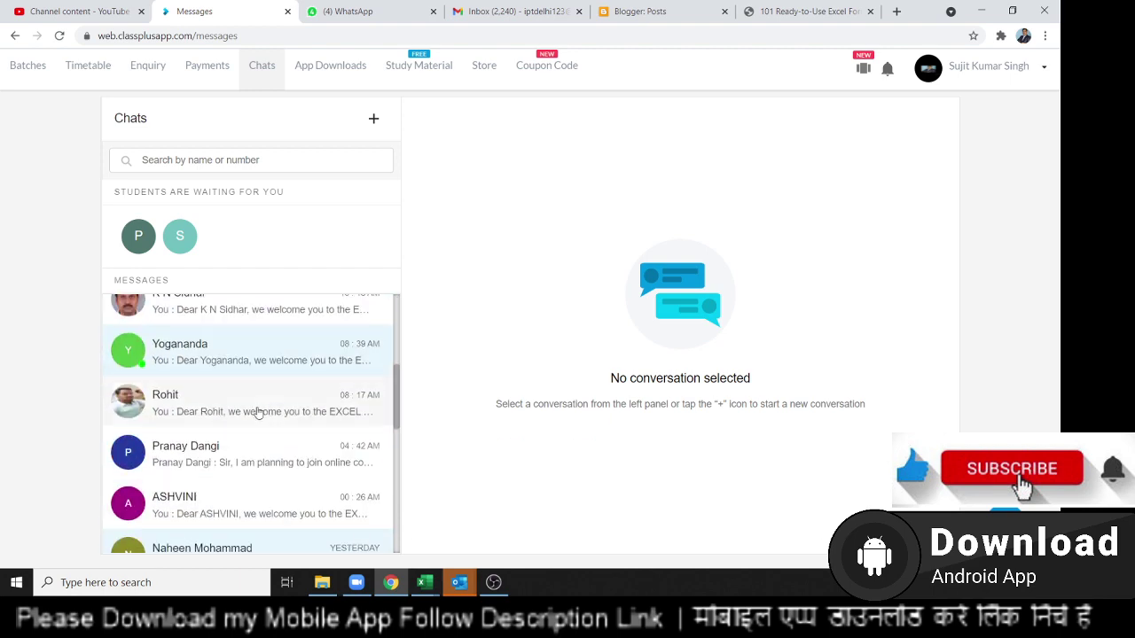
pyautogui.scroll(3, 257, 411)
pyautogui.scroll(-3, 236, 417)
pyautogui.scroll(1, 236, 416)
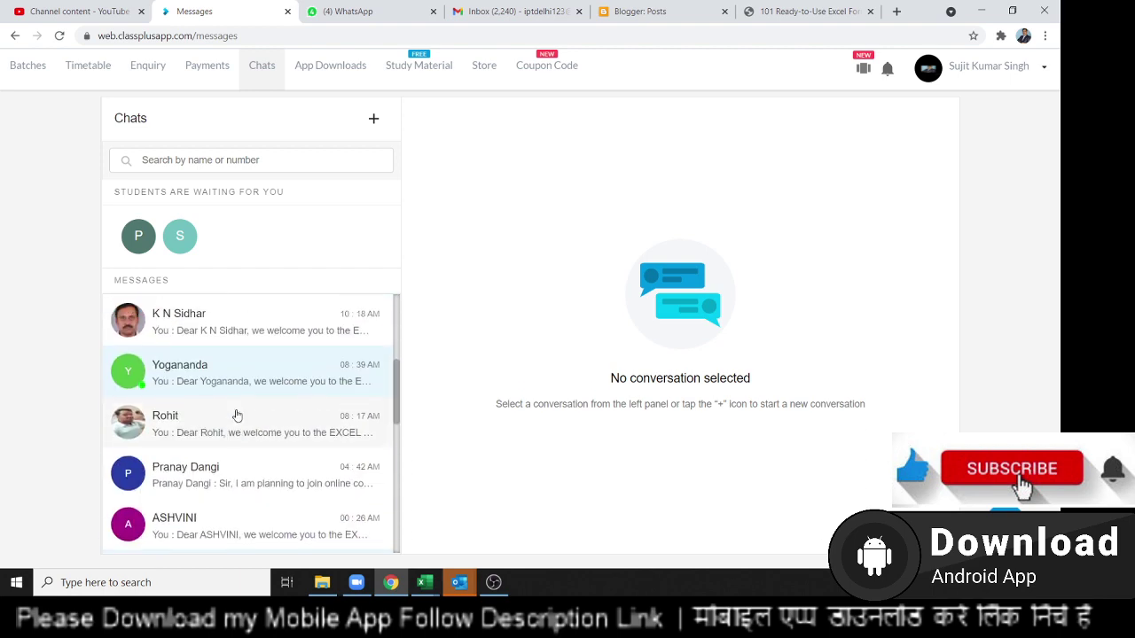
pyautogui.scroll(2, 234, 390)
pyautogui.scroll(1, 229, 403)
# Step: Open the Excel MIS group conversation and scroll through its messages
pyautogui.click(227, 414)
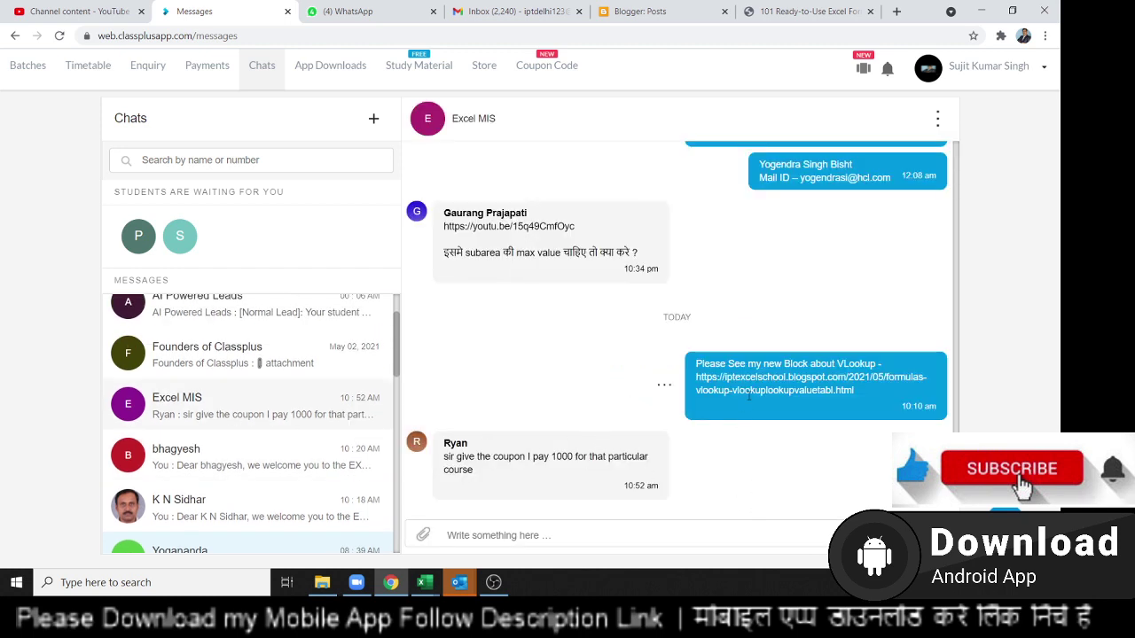
pyautogui.scroll(2, 749, 397)
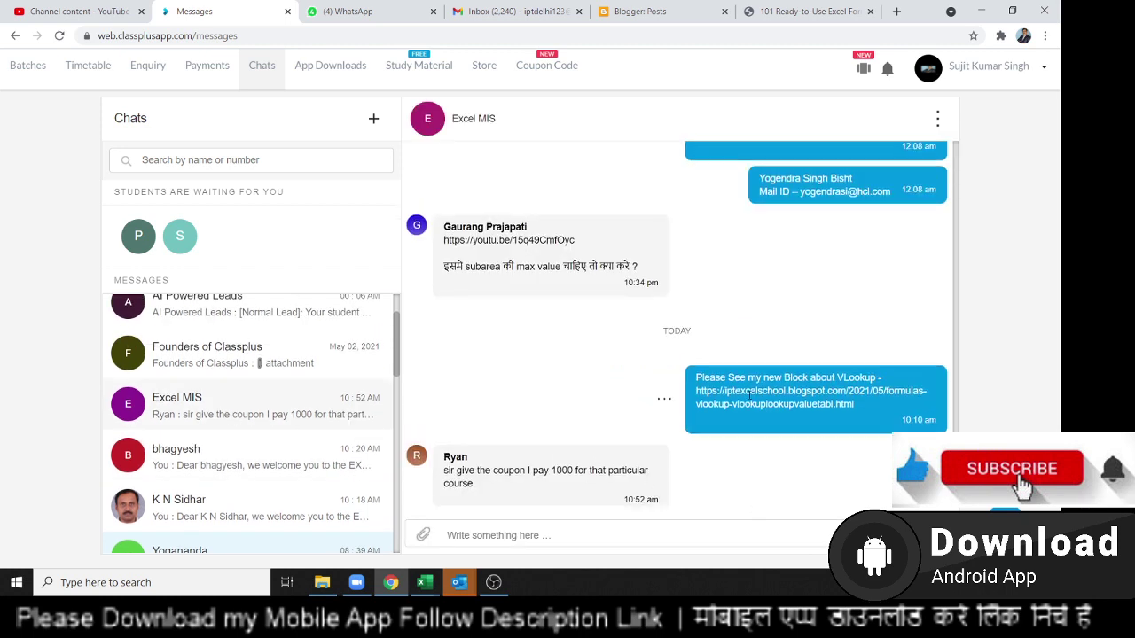
pyautogui.scroll(1, 748, 398)
pyautogui.scroll(2, 749, 399)
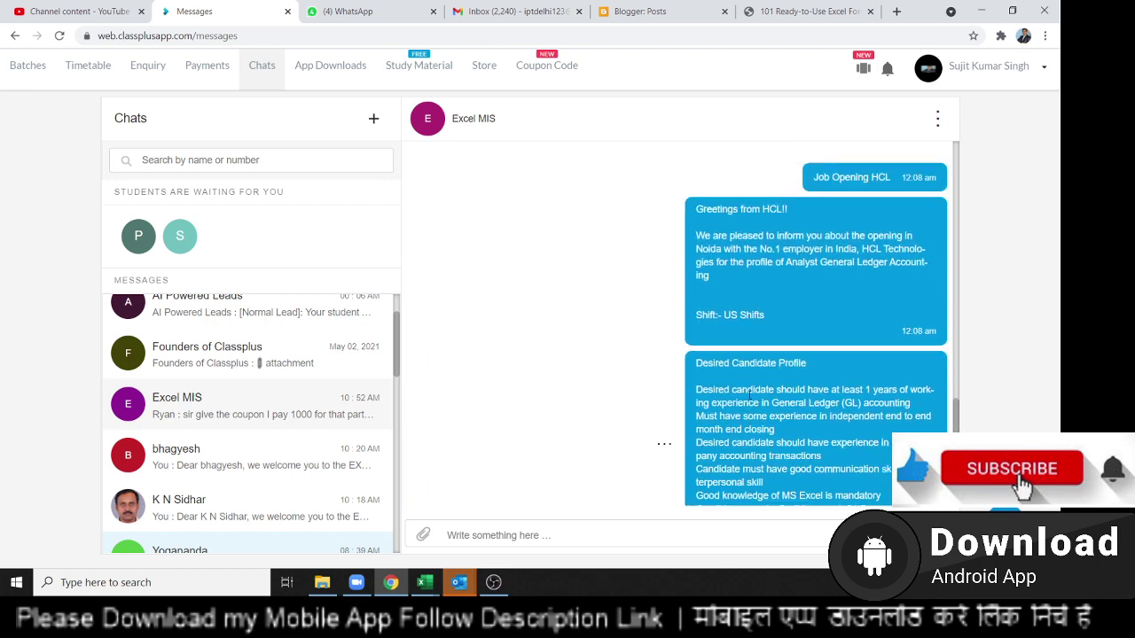
pyautogui.scroll(2, 748, 399)
pyautogui.scroll(1, 748, 399)
pyautogui.scroll(2, 748, 399)
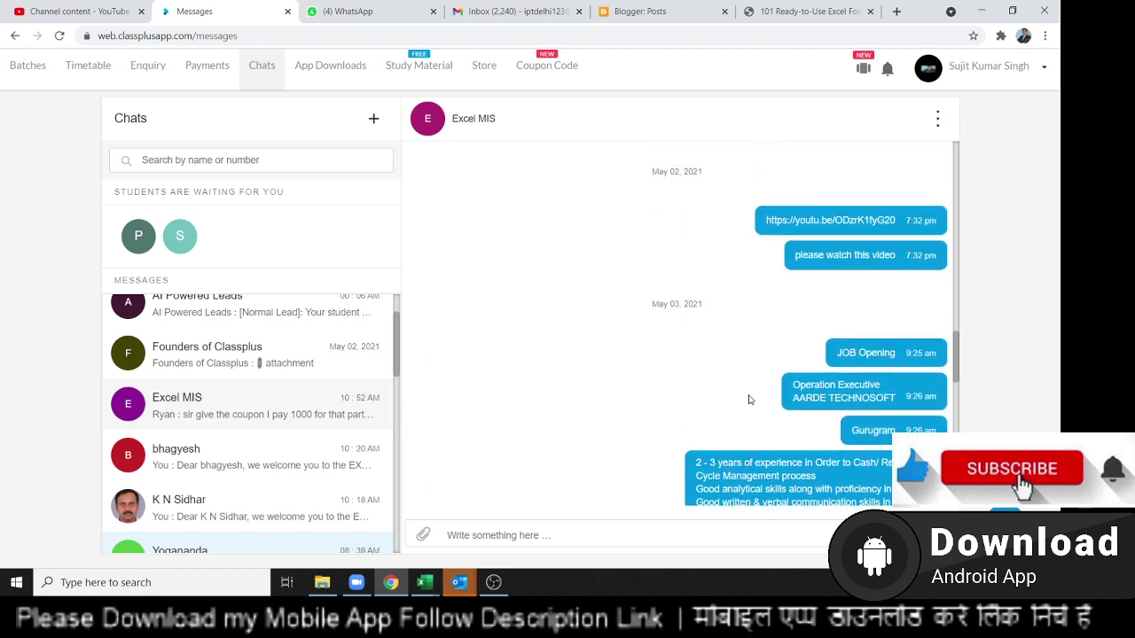
pyautogui.scroll(1, 748, 399)
pyautogui.scroll(1, 748, 399)
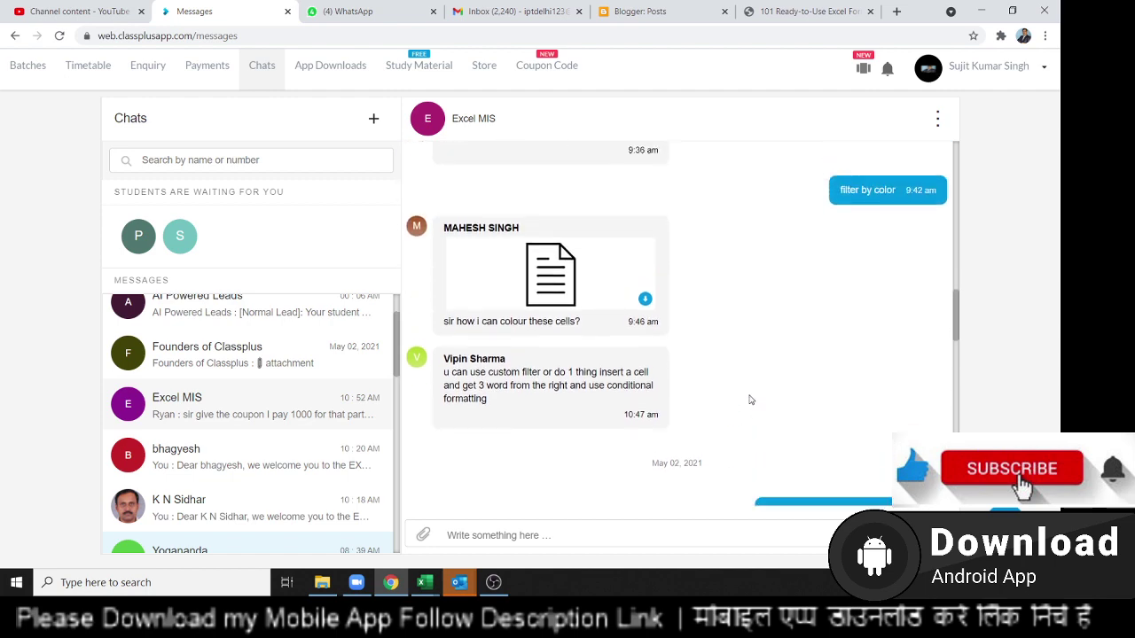
pyautogui.scroll(1, 748, 399)
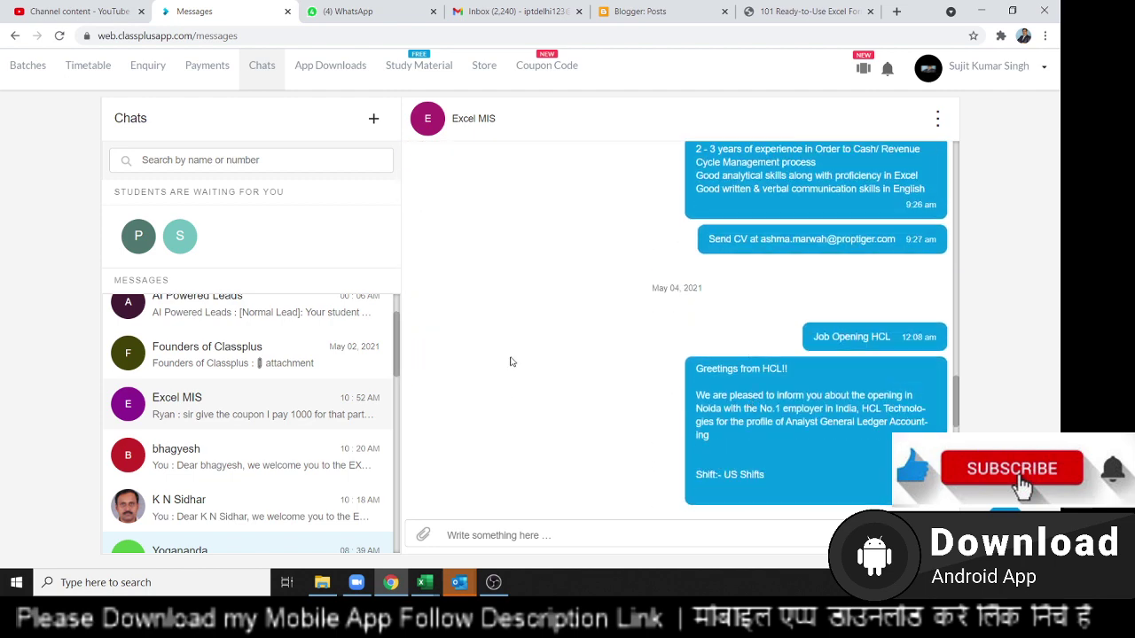
pyautogui.scroll(-1, 510, 362)
pyautogui.scroll(-1, 301, 404)
pyautogui.scroll(-2, 301, 399)
pyautogui.scroll(2, 304, 405)
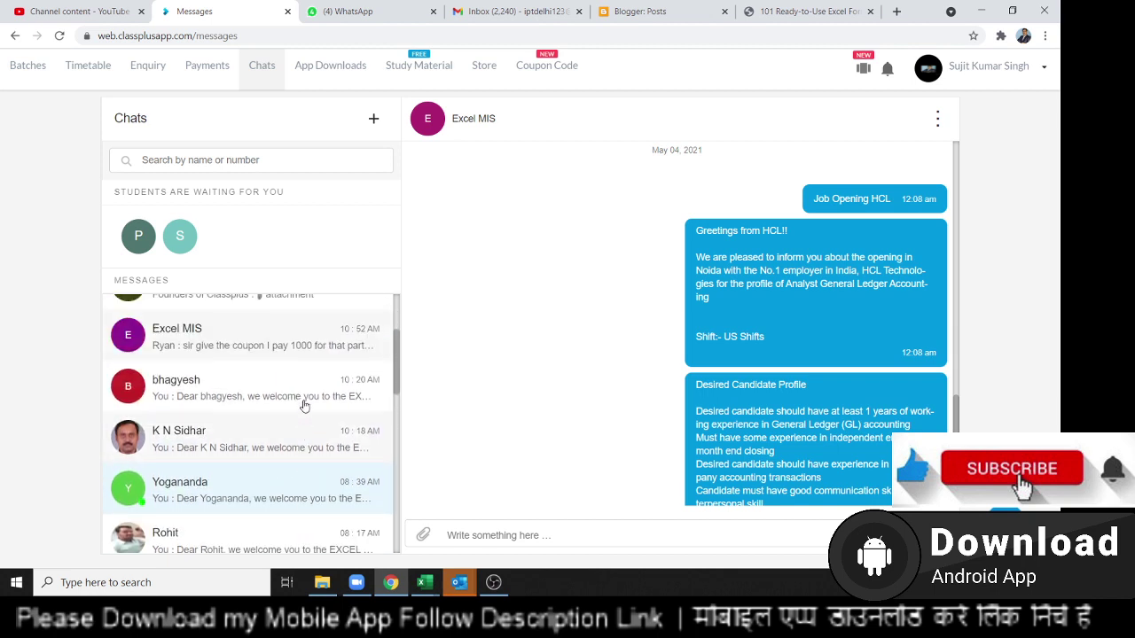
pyautogui.scroll(1, 304, 405)
pyautogui.scroll(1, 311, 395)
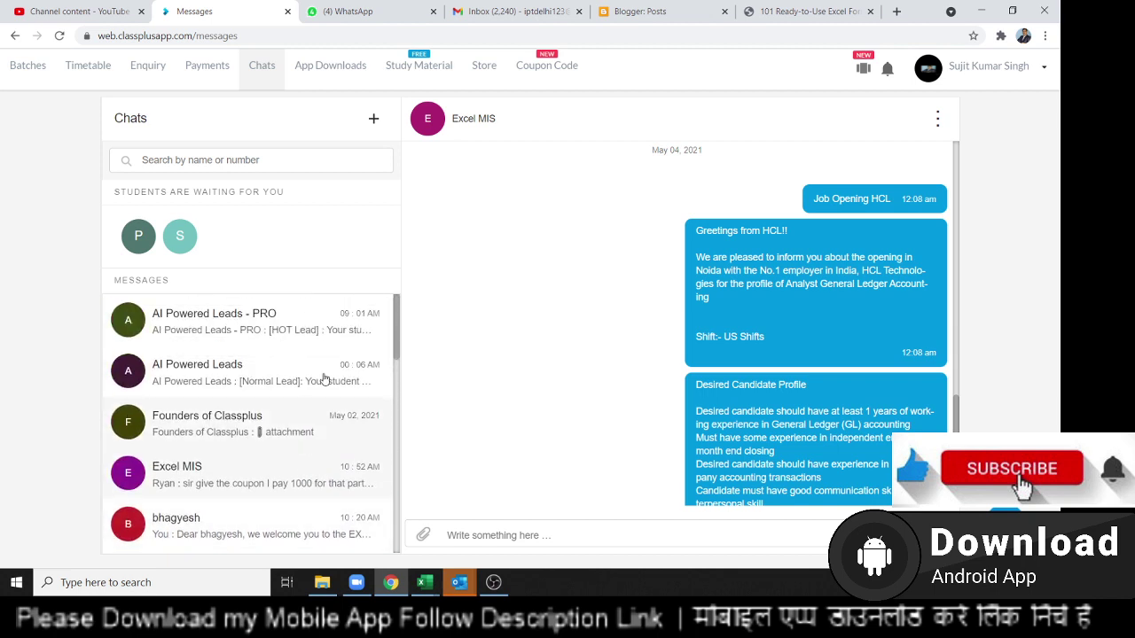
# Step: Go to the Store and scroll through its 14 listed courses
pyautogui.click(477, 83)
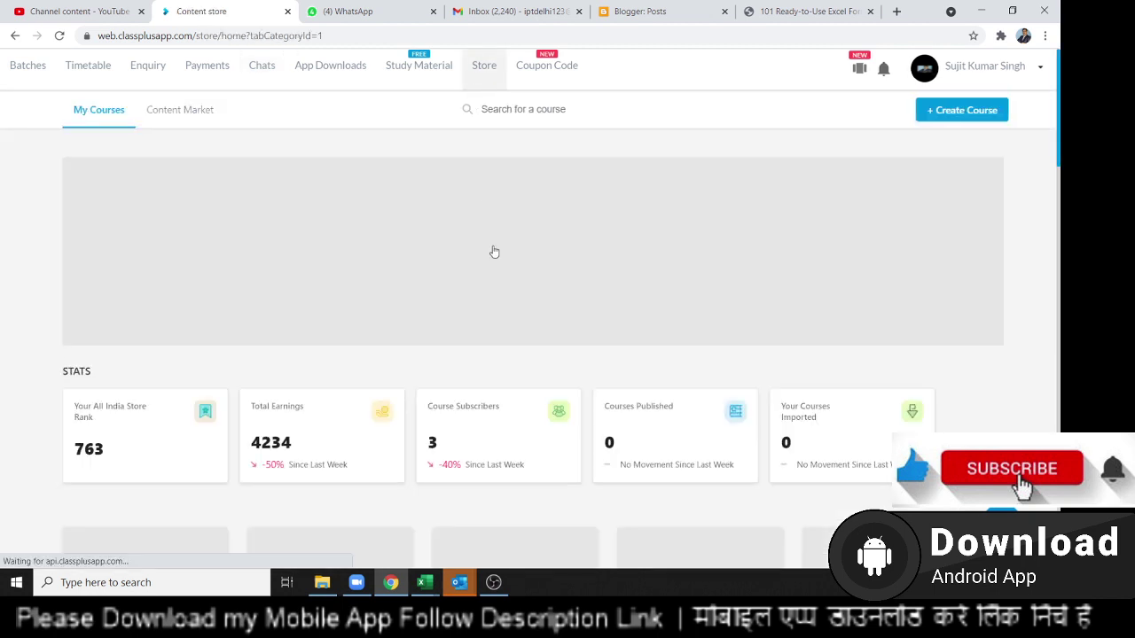
pyautogui.scroll(-3, 483, 346)
pyautogui.scroll(-2, 483, 346)
pyautogui.scroll(-3, 483, 346)
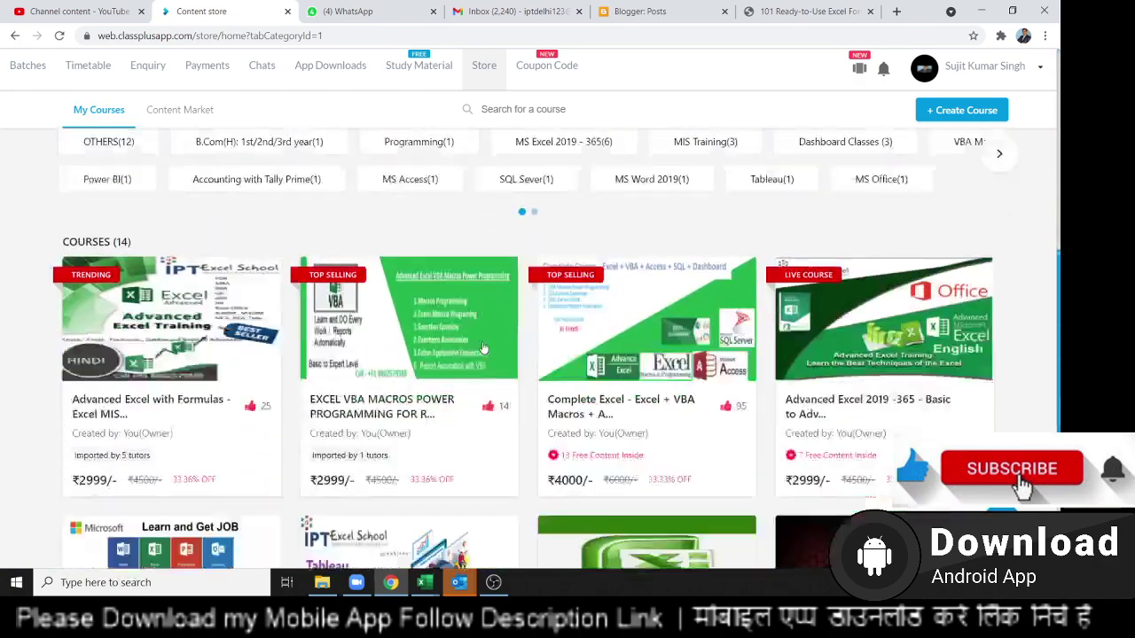
pyautogui.scroll(-4, 483, 346)
pyautogui.scroll(-3, 484, 347)
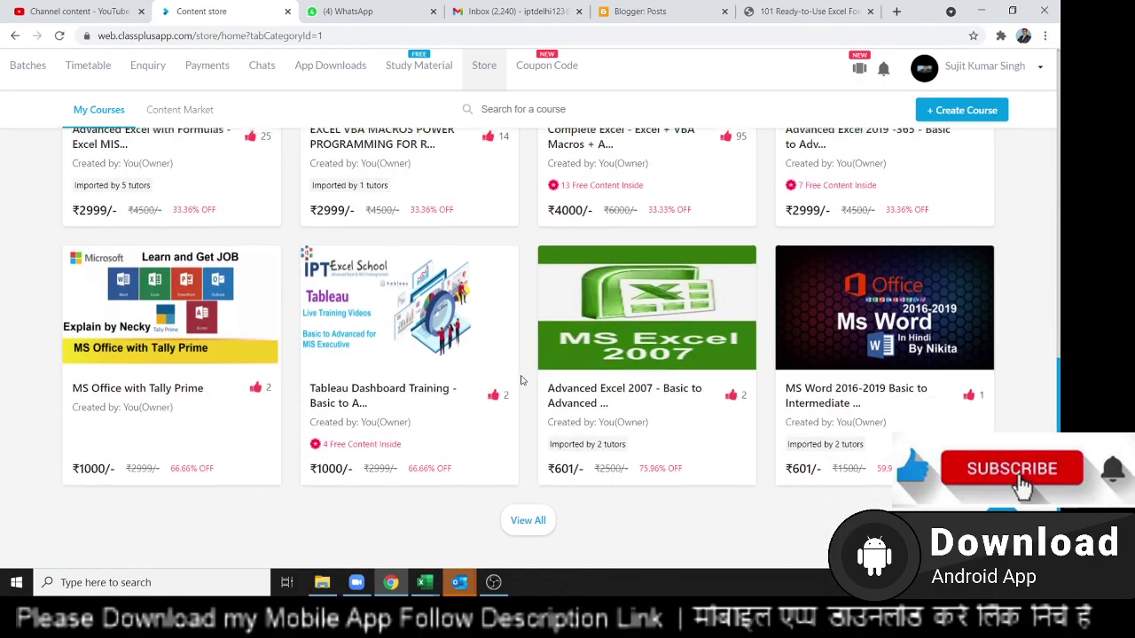
pyautogui.scroll(4, 483, 347)
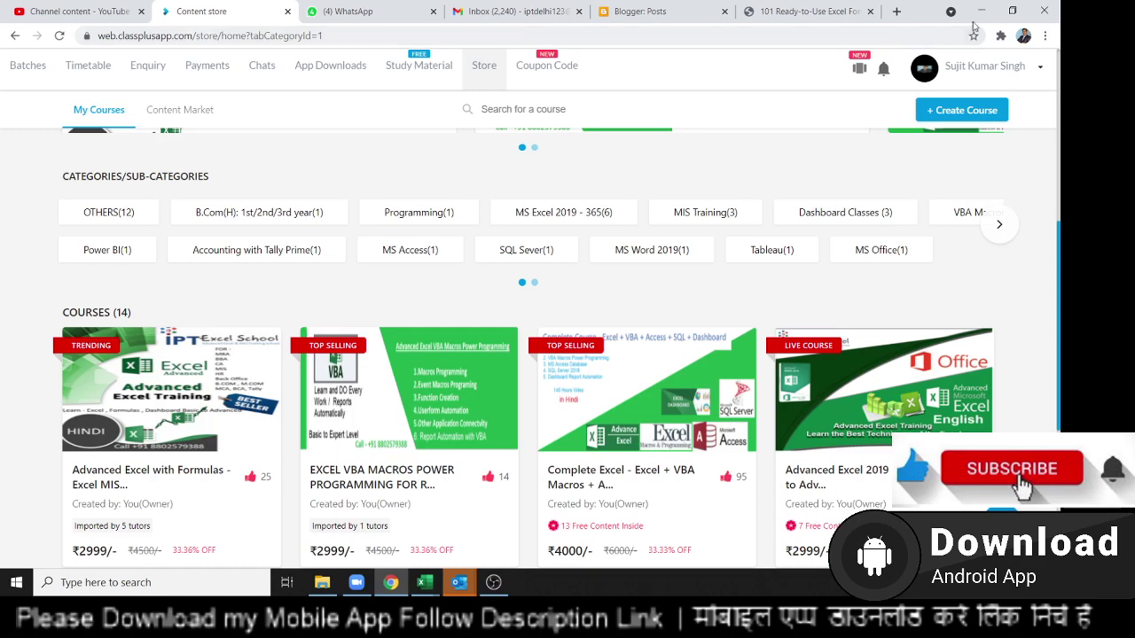
# Step: Minimise Chrome and answer Yes to the server certificate security warning
pyautogui.click(982, 12)
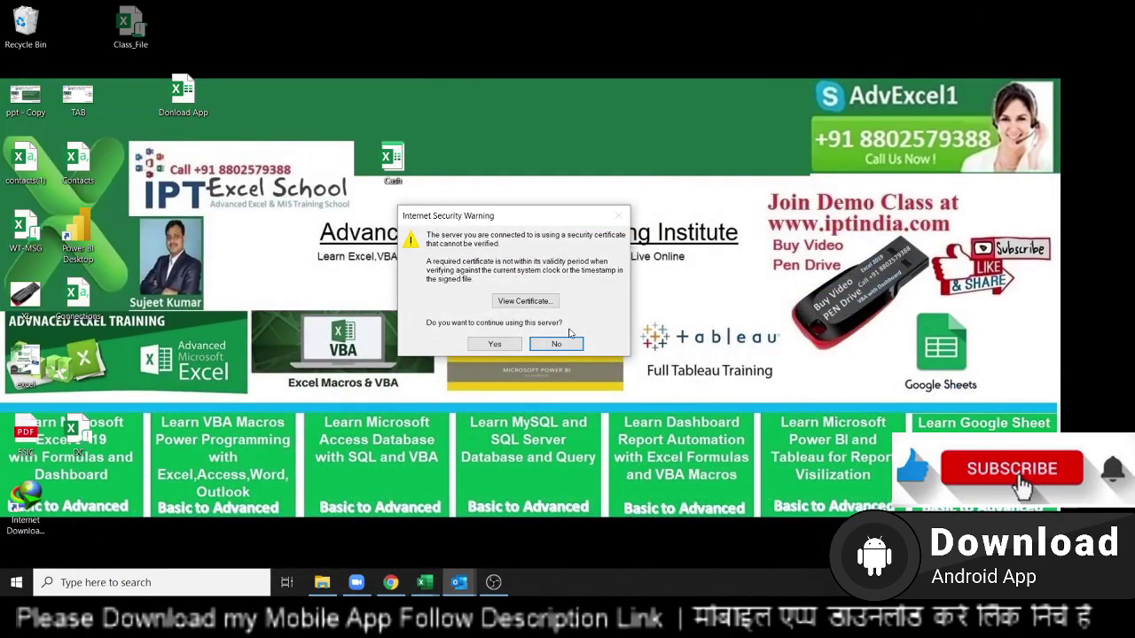
pyautogui.click(494, 345)
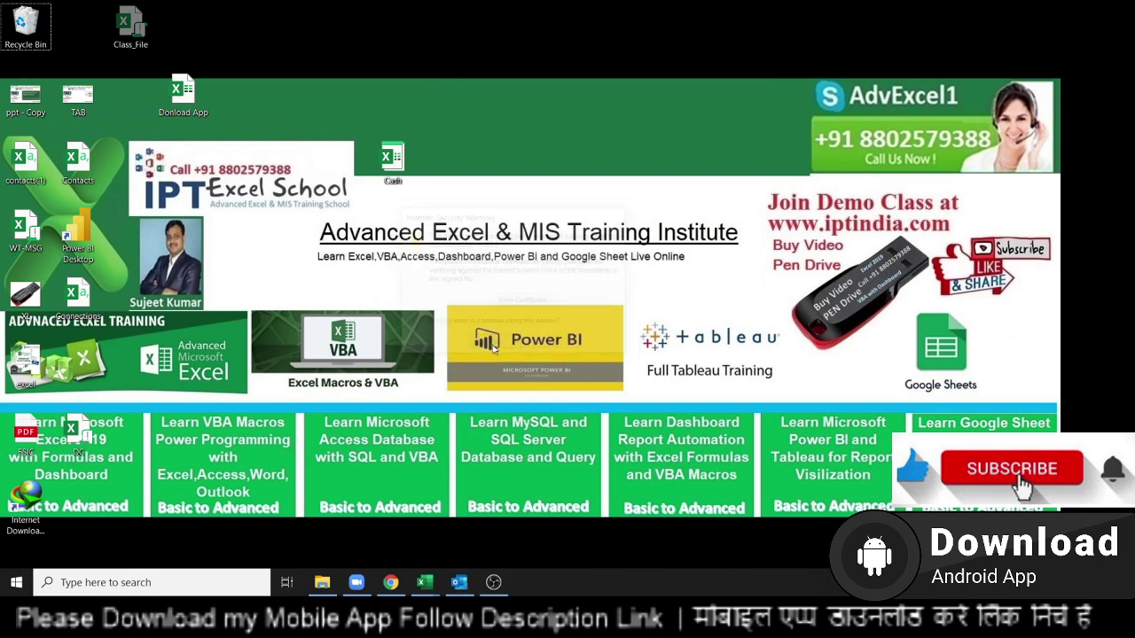